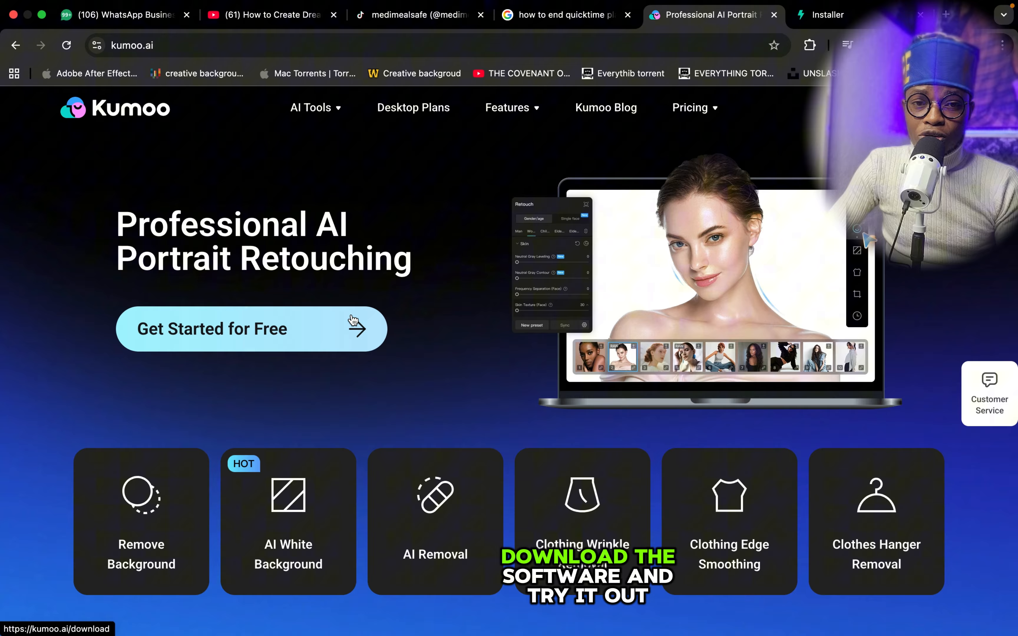
Open the Kumoo download page from the site's free start offer.
{"action": "left_click", "coordinate": [353, 320]}
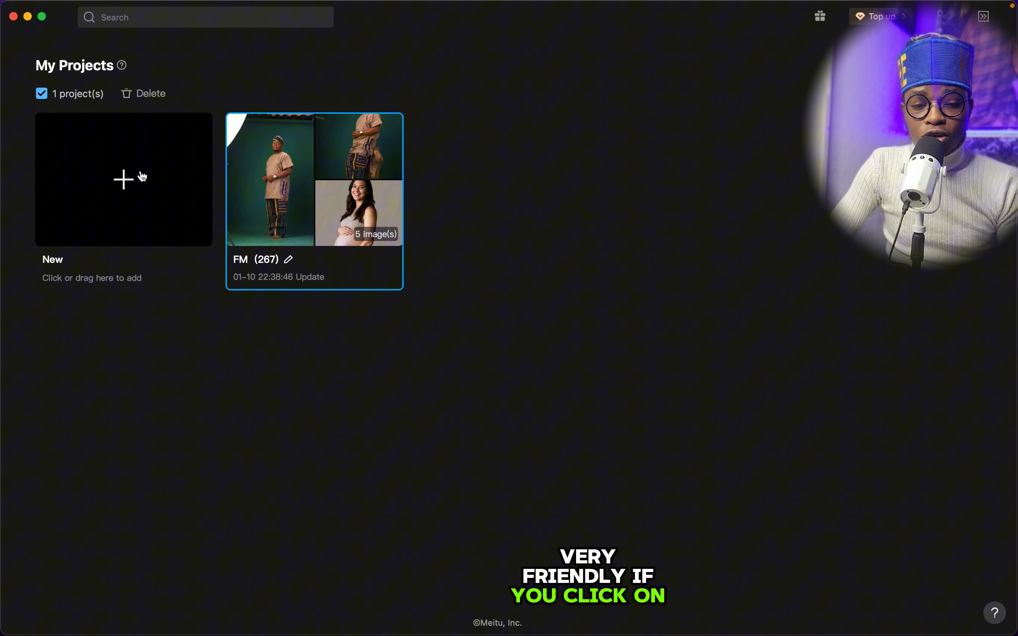
Switch to the Kumoo desktop app and open the existing FM (267) project.
{"action": "left_click", "coordinate": [139, 183]}
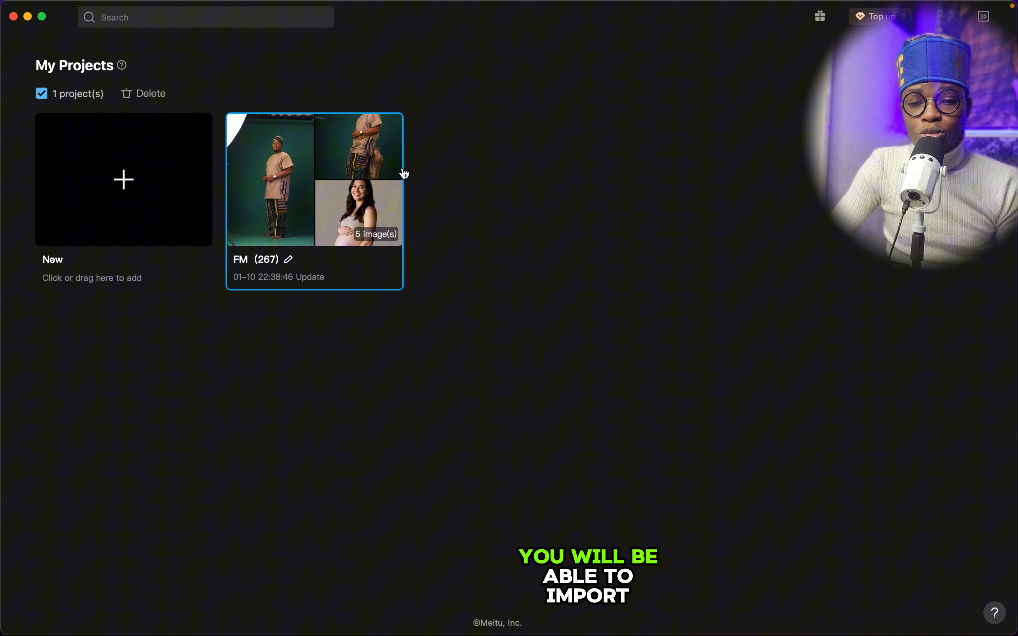
{"action": "left_click", "coordinate": [718, 458]}
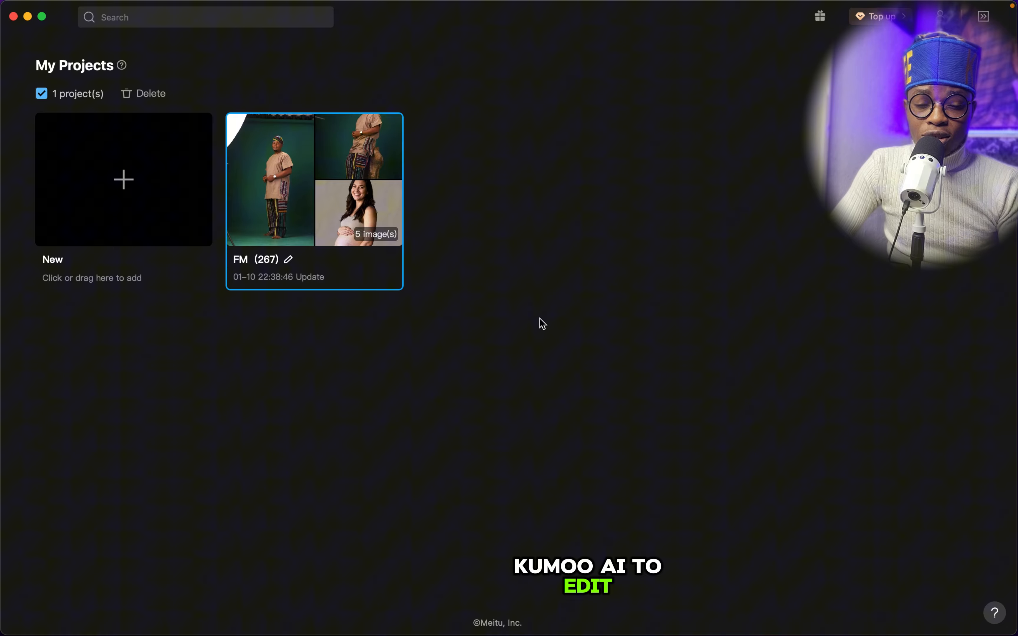
{"action": "left_click", "coordinate": [311, 195]}
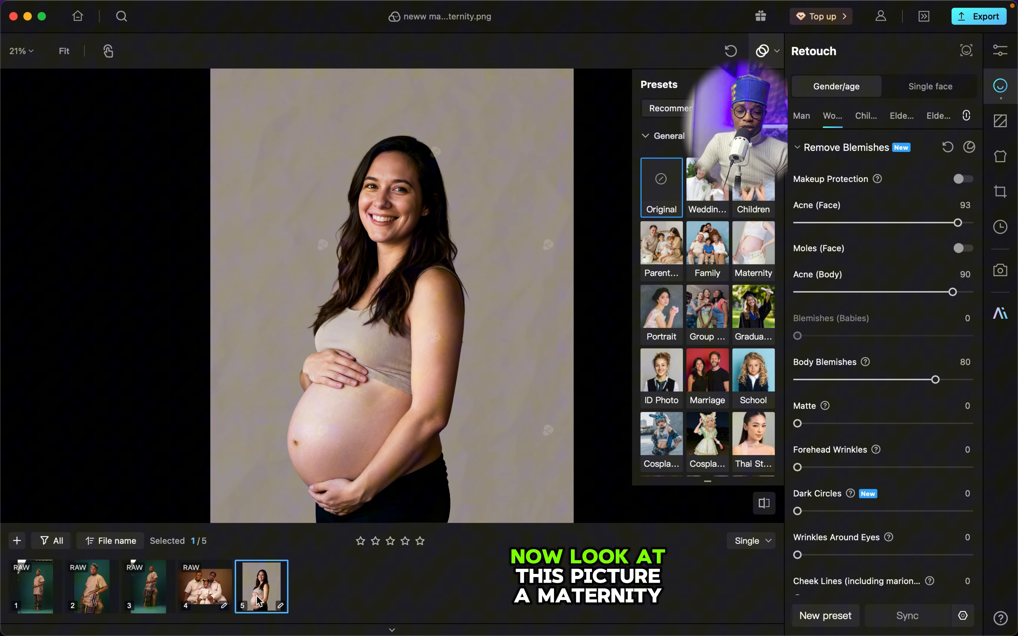
Reset all retouch adjustments on the maternity photo to the original.
{"action": "scroll", "coordinate": [406, 219], "scroll_direction": "up", "scroll_amount": 1}
{"action": "scroll", "coordinate": [406, 218], "scroll_direction": "up", "scroll_amount": 10}
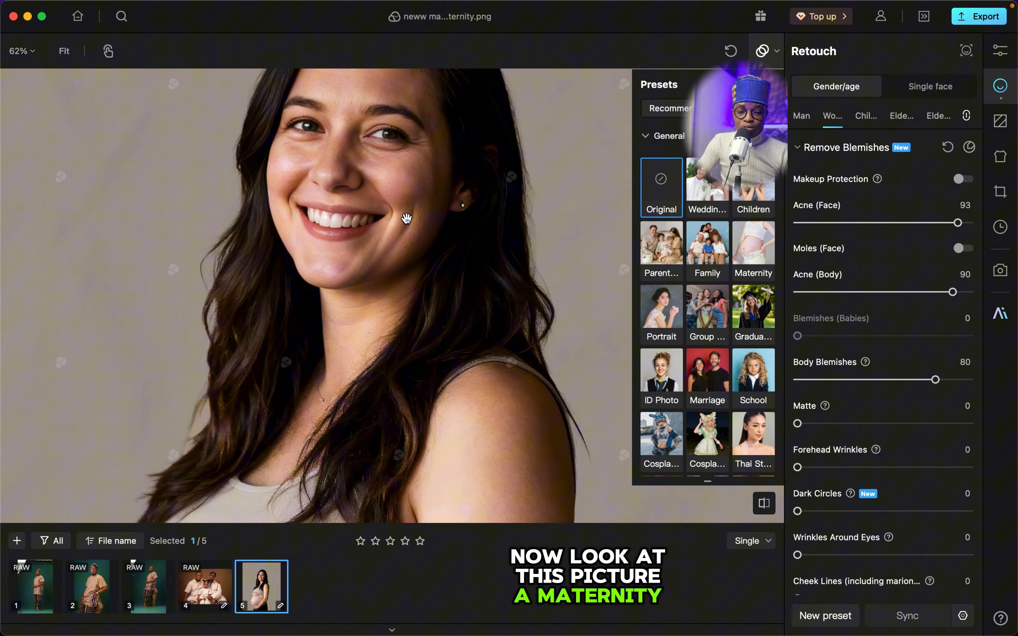
{"action": "scroll", "coordinate": [382, 182], "scroll_direction": "down", "scroll_amount": 5}
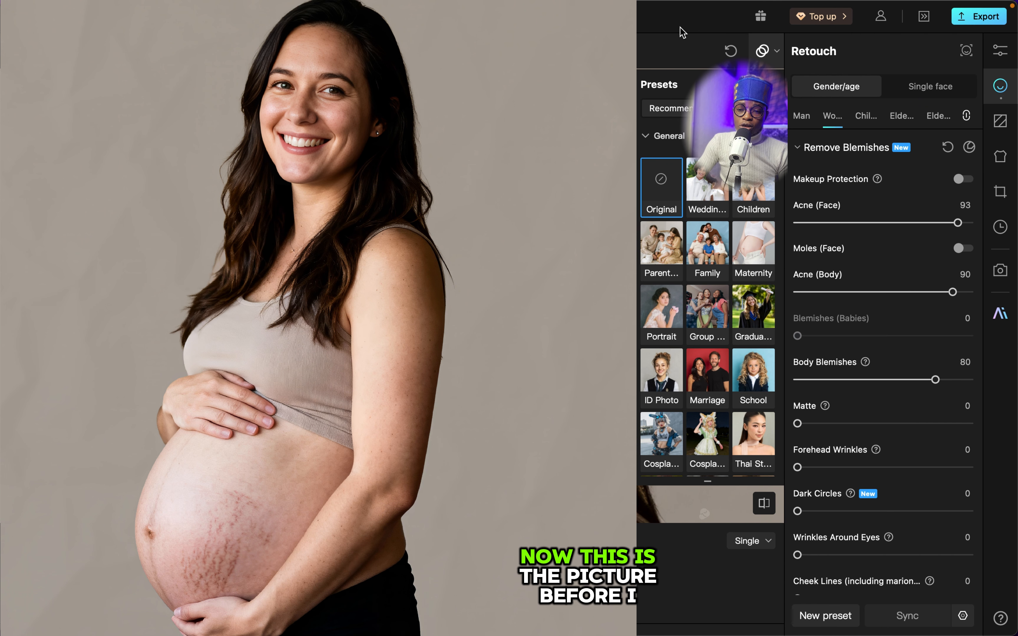
{"action": "left_click", "coordinate": [727, 53]}
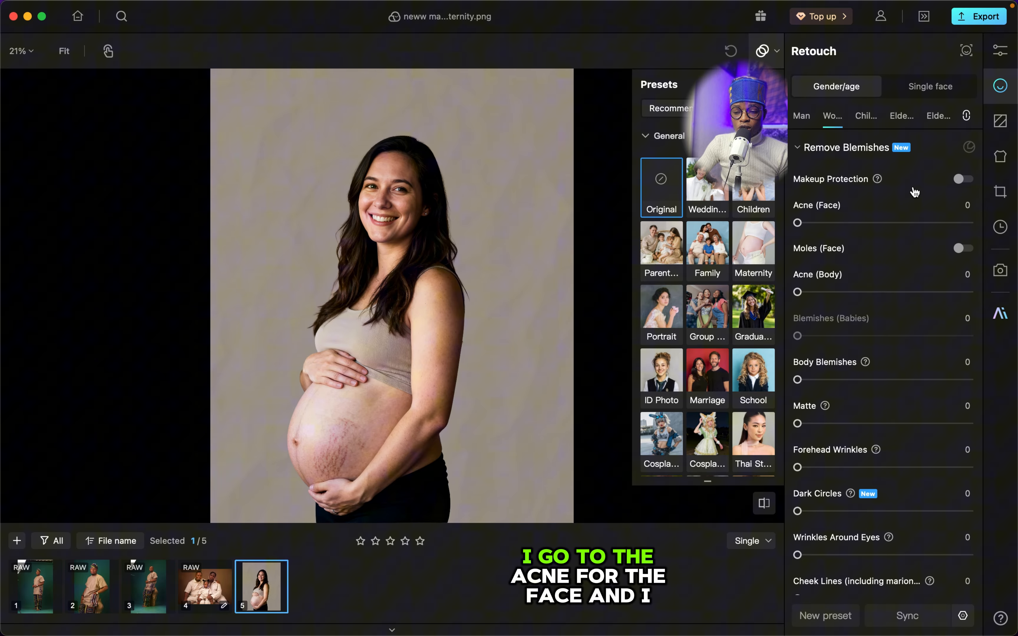
Set Acne (Face) removal to 96 and turn on Stretch Marks removal for the maternity photo.
{"action": "left_click", "coordinate": [965, 225]}
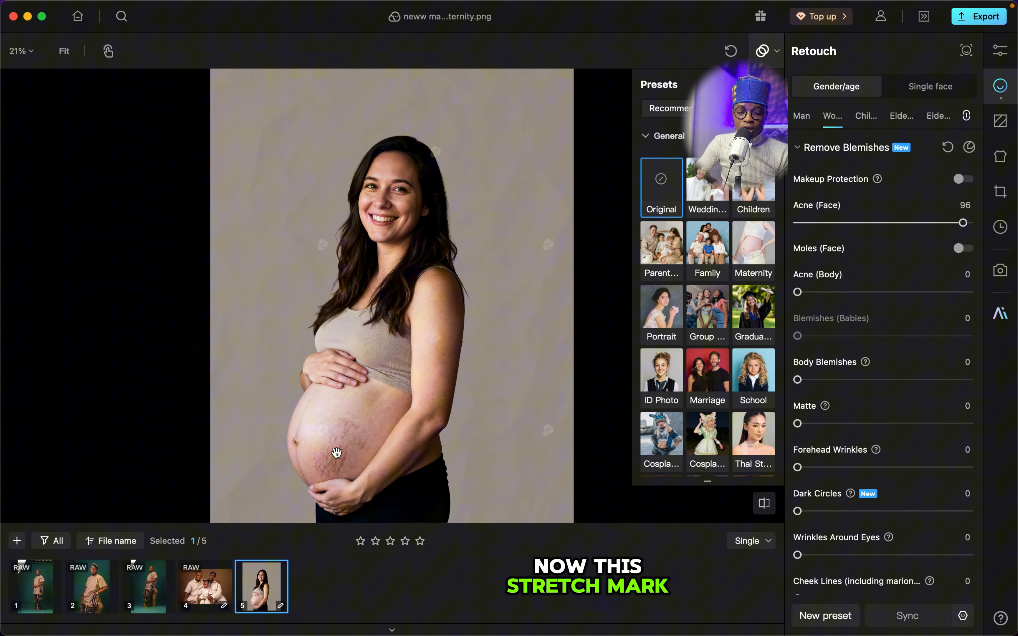
{"action": "scroll", "coordinate": [882, 363], "scroll_direction": "down", "scroll_amount": 10}
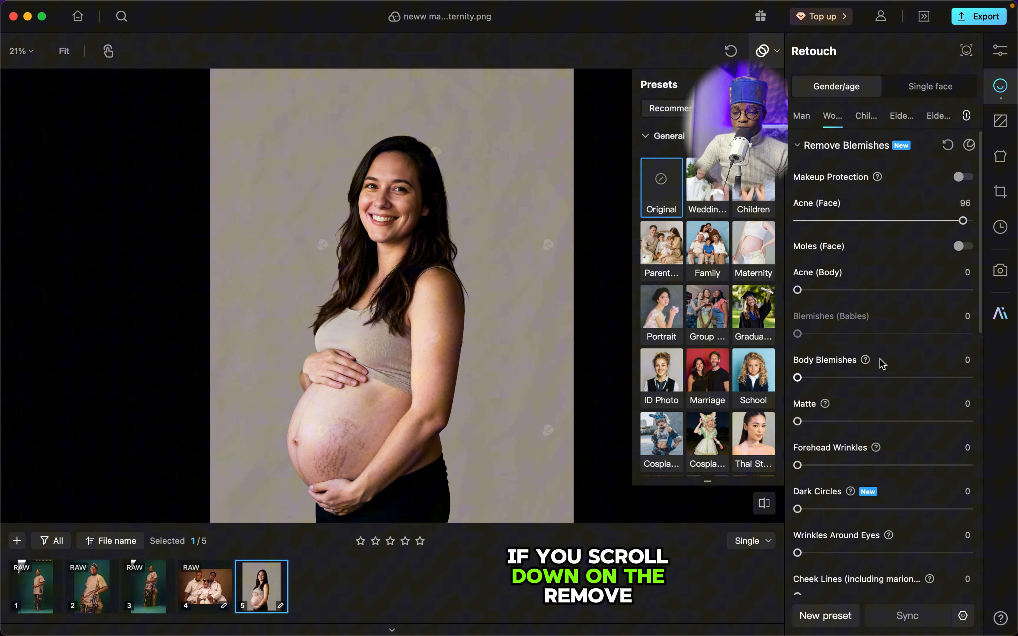
{"action": "scroll", "coordinate": [882, 362], "scroll_direction": "down", "scroll_amount": 3}
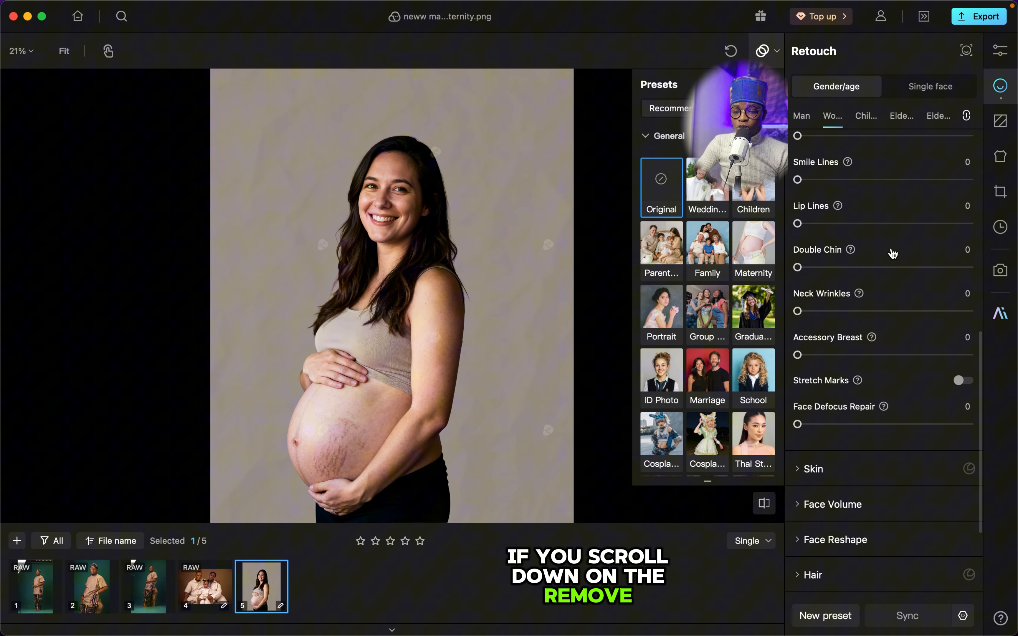
{"action": "left_click", "coordinate": [961, 381]}
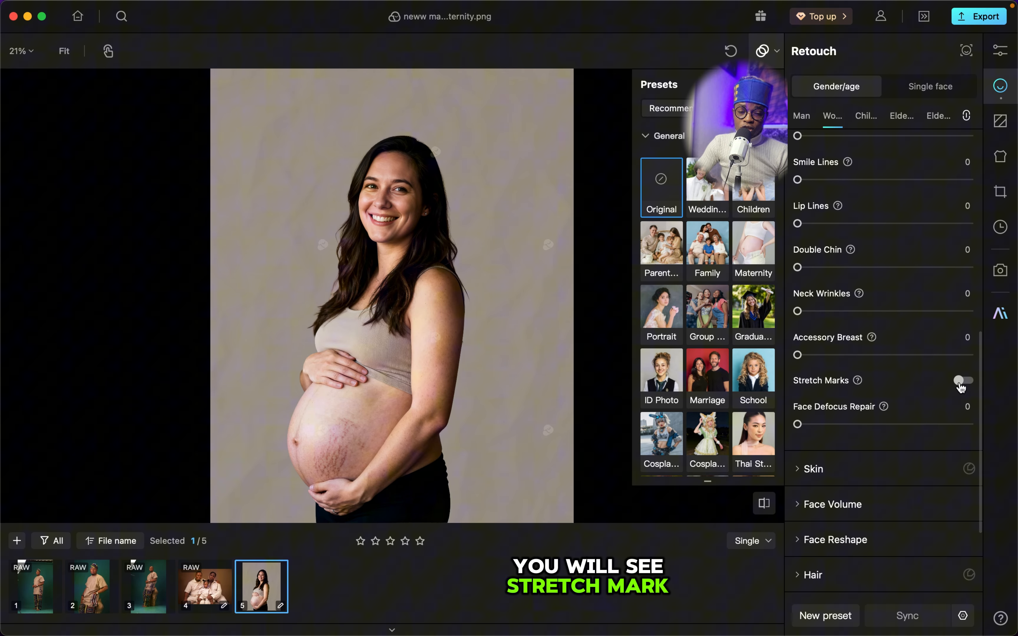
{"action": "left_click", "coordinate": [964, 382]}
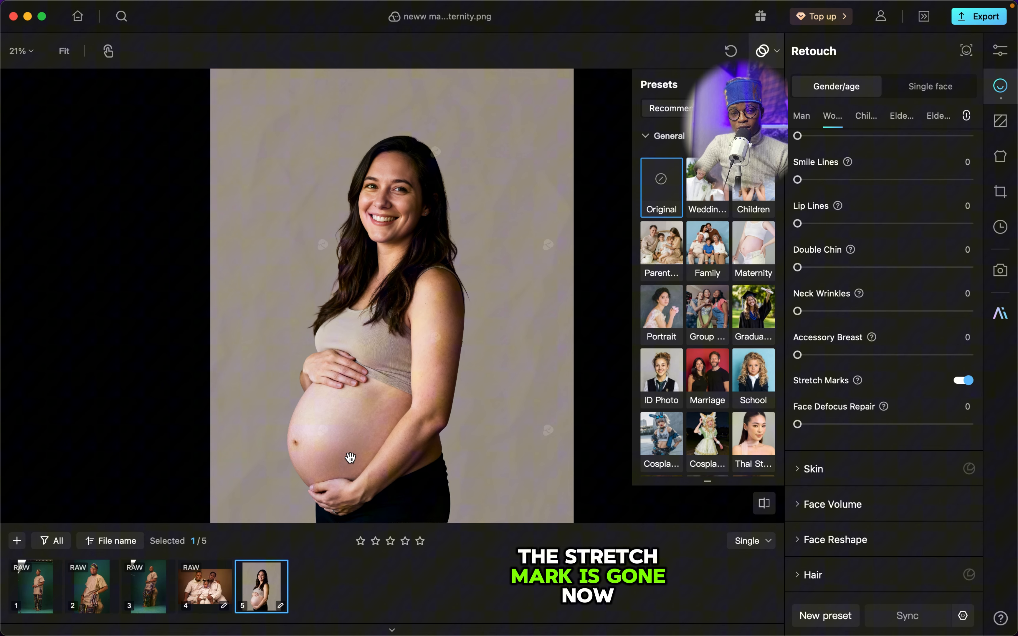
Set Acne (Body) to 95 and Body Blemishes to 91 in the blemish removal settings.
{"action": "scroll", "coordinate": [925, 237], "scroll_direction": "up", "scroll_amount": 10}
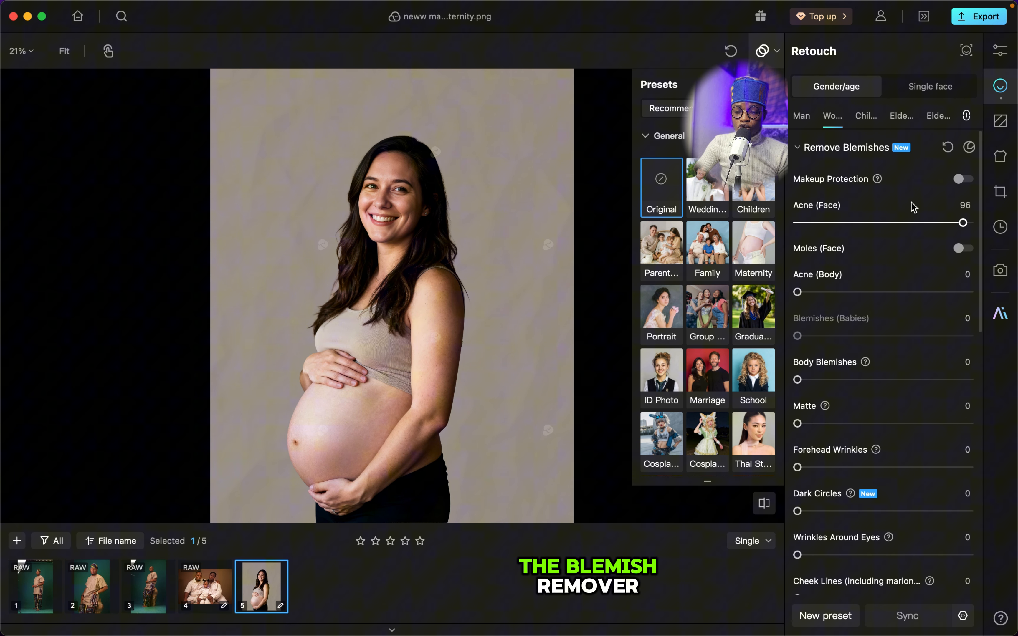
{"action": "left_click", "coordinate": [963, 293]}
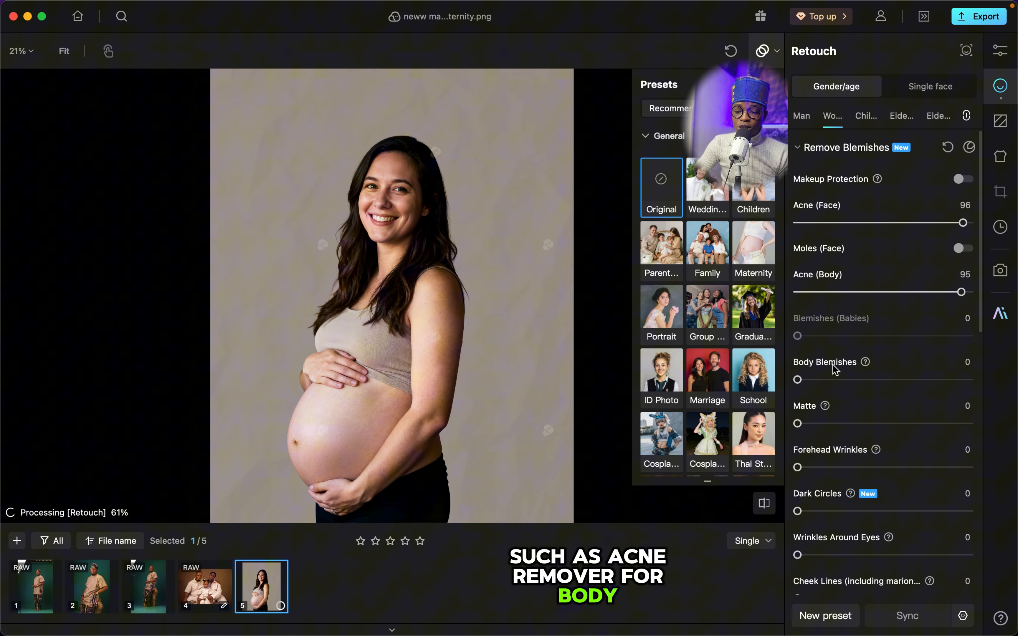
{"action": "left_click", "coordinate": [954, 379]}
Reduce facial lines by setting Forehead Wrinkles to 93, Dark Circles to 94 and Wrinkles Around Eyes to 11.
{"action": "scroll", "coordinate": [916, 433], "scroll_direction": "down", "scroll_amount": 5}
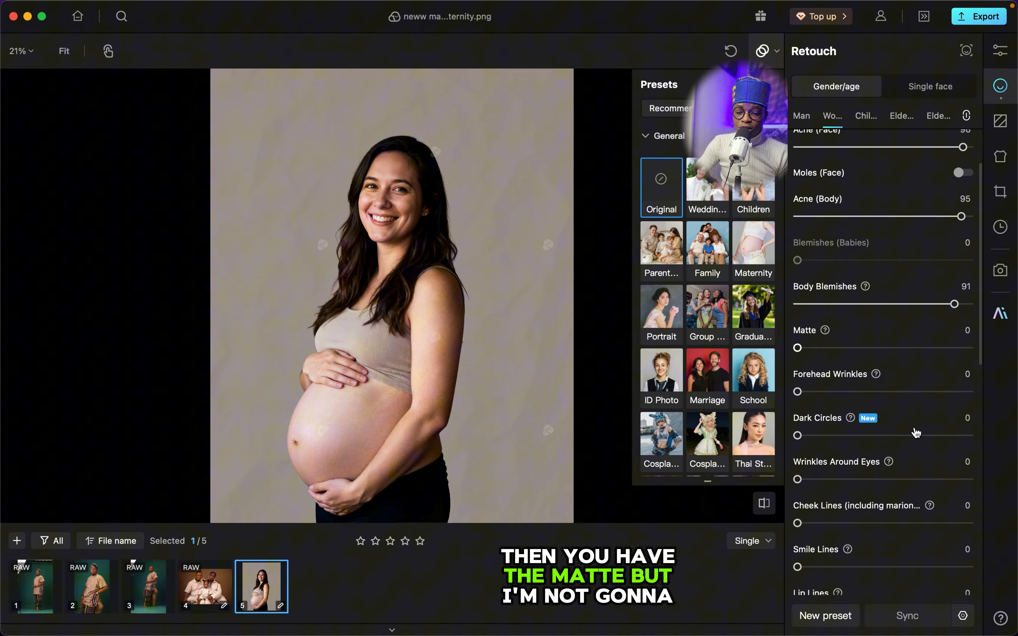
{"action": "scroll", "coordinate": [917, 433], "scroll_direction": "down", "scroll_amount": 3}
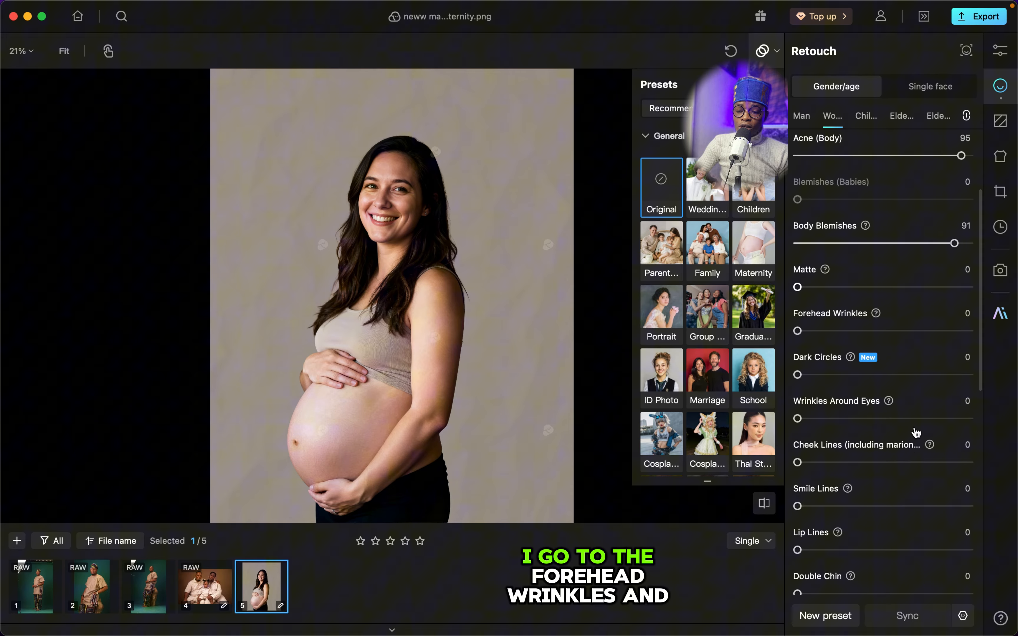
{"action": "left_click", "coordinate": [960, 306]}
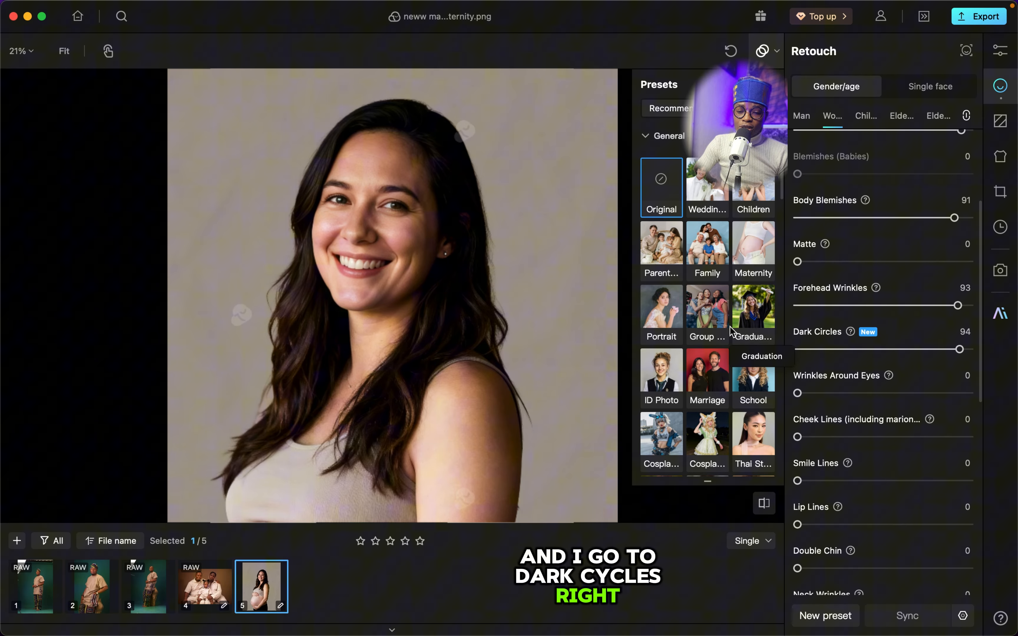
{"action": "left_click", "coordinate": [817, 395]}
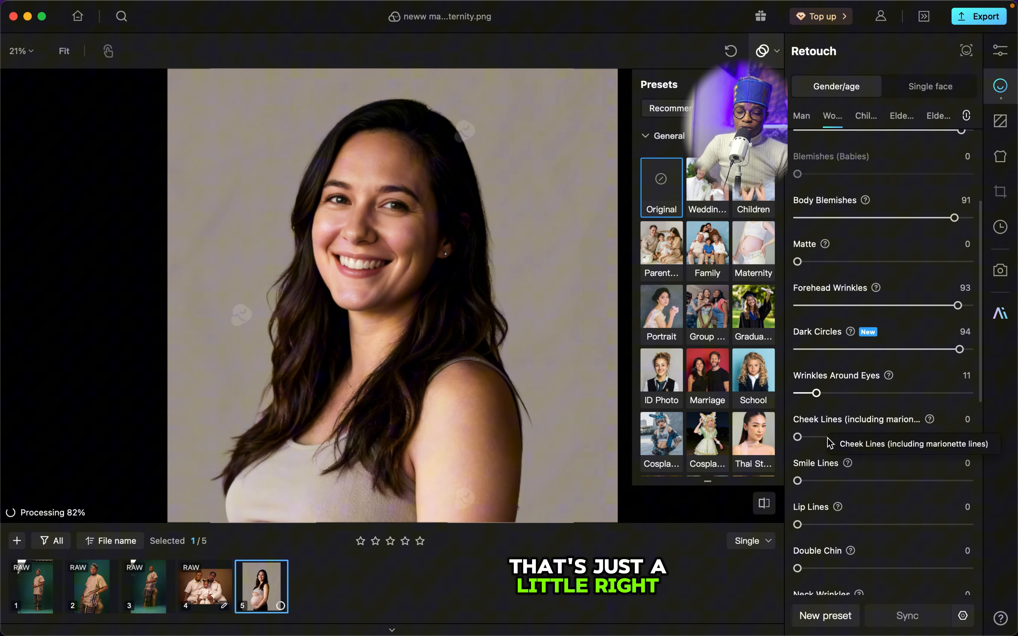
Look through the remaining blemish removal options and compare the retouched belly with the original photo.
{"action": "scroll", "coordinate": [828, 442], "scroll_direction": "down", "scroll_amount": 3}
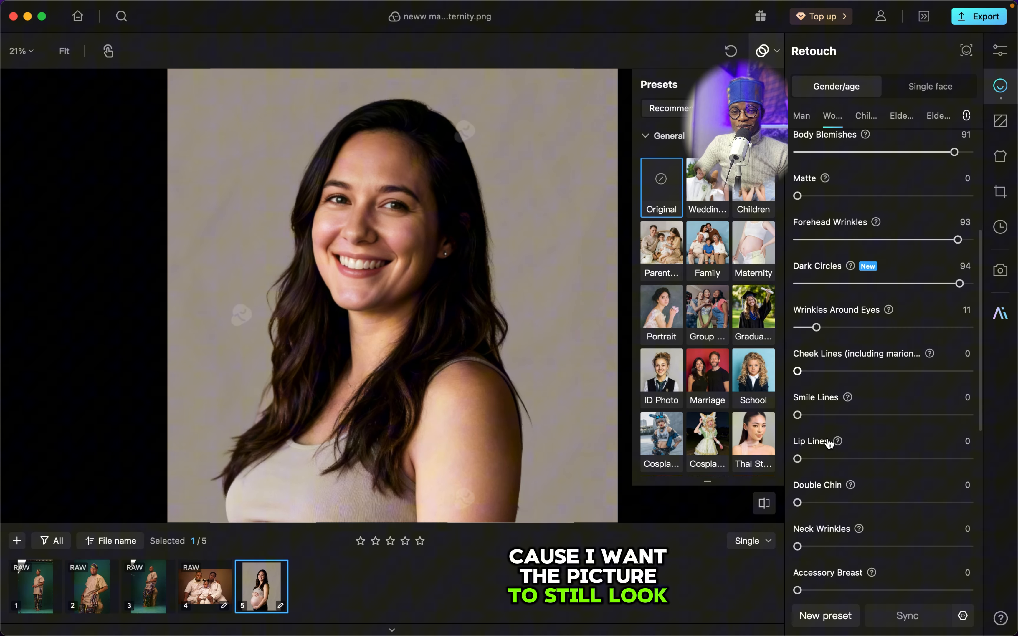
{"action": "scroll", "coordinate": [828, 442], "scroll_direction": "down", "scroll_amount": 5}
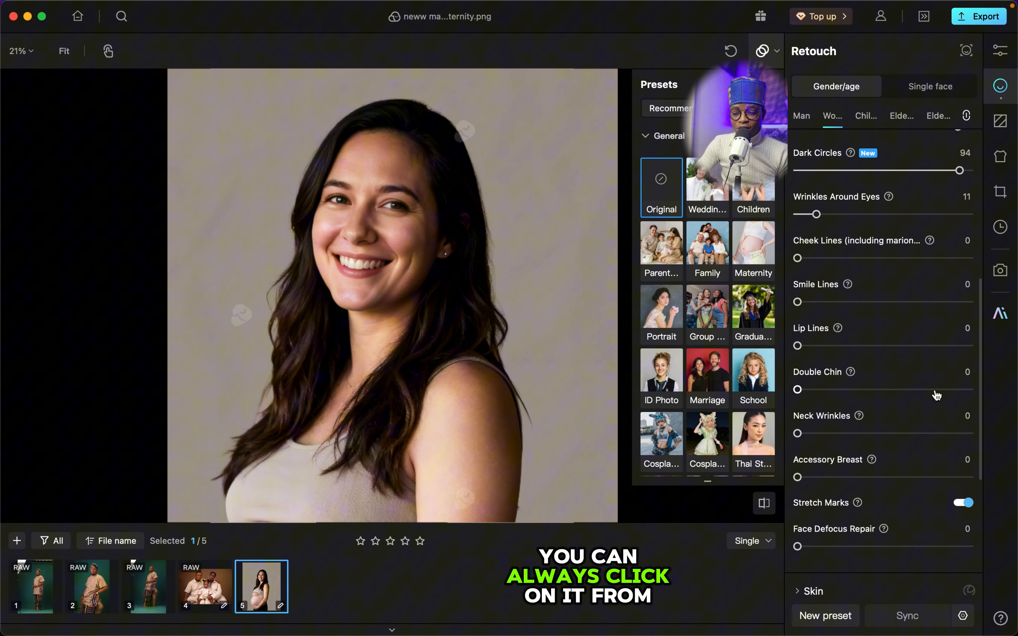
{"action": "scroll", "coordinate": [887, 404], "scroll_direction": "down", "scroll_amount": 3}
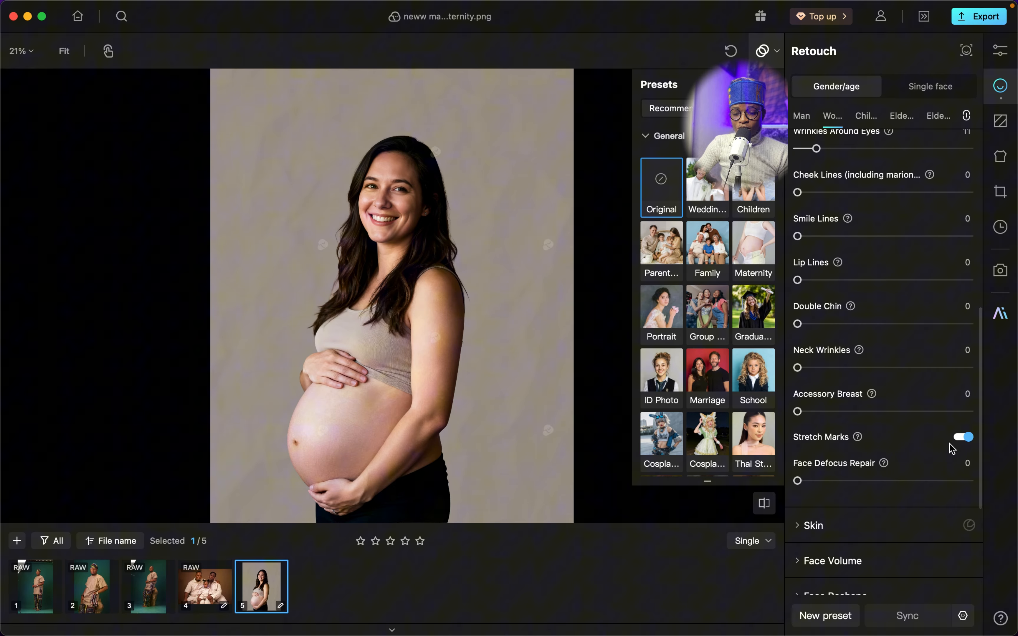
{"action": "left_click", "coordinate": [342, 456]}
{"action": "key", "text": "backslash"}
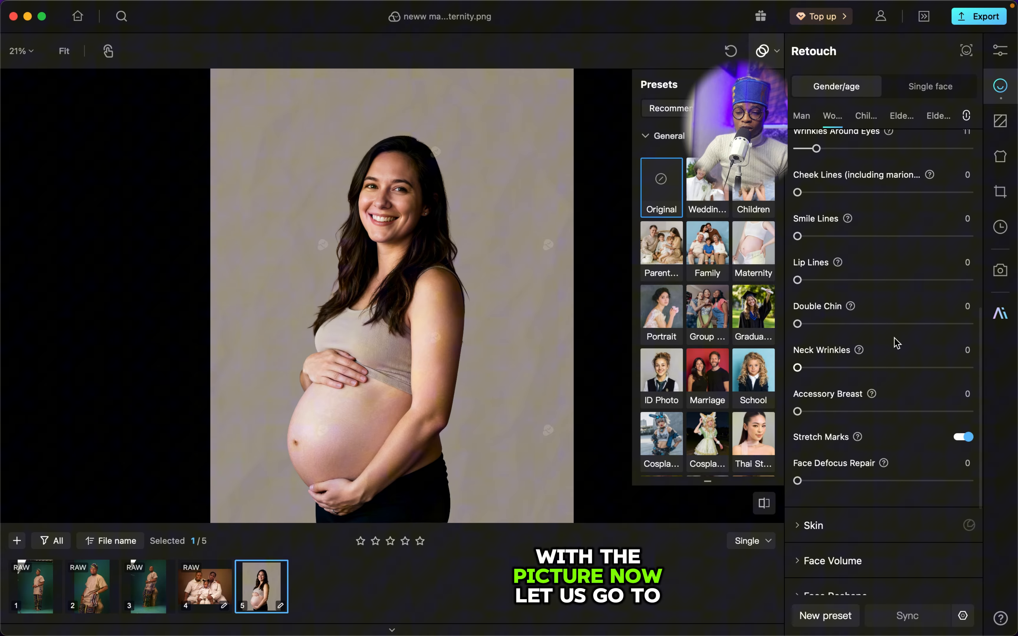
Set both Neutral Gray Leveling and Neutral Gray Contour to 50 in the Skin settings.
{"action": "scroll", "coordinate": [894, 337], "scroll_direction": "up", "scroll_amount": 10}
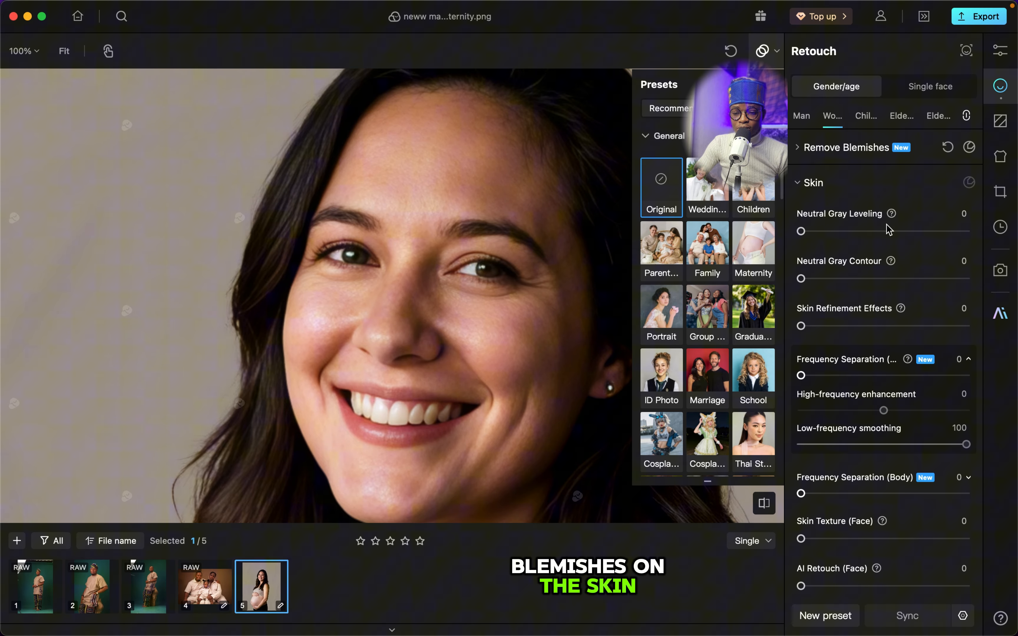
{"action": "left_click", "coordinate": [960, 233]}
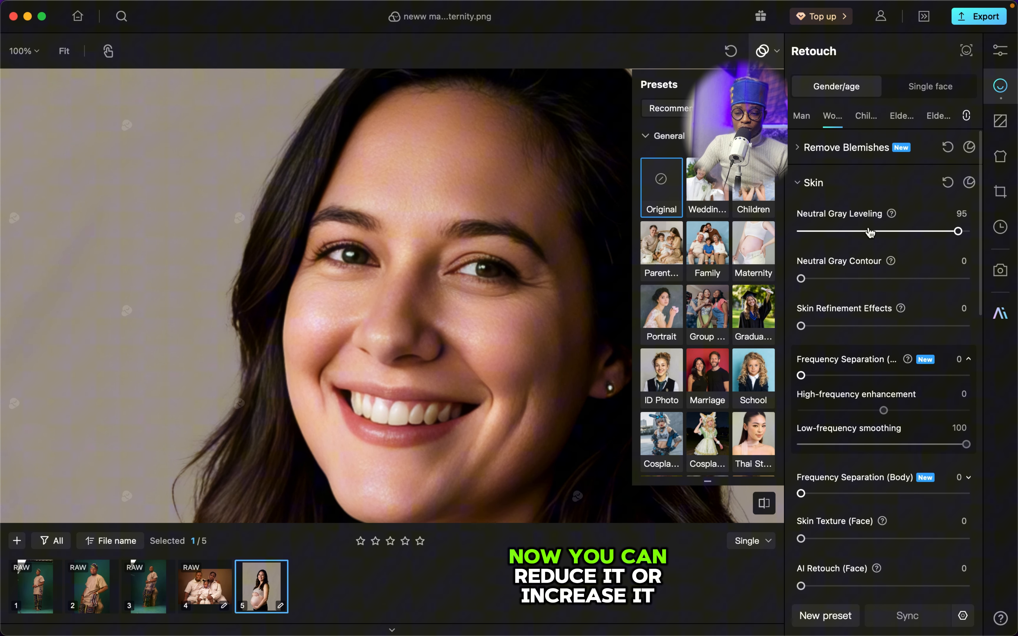
{"action": "left_click_drag", "start_coordinate": [958, 231], "coordinate": [871, 232]}
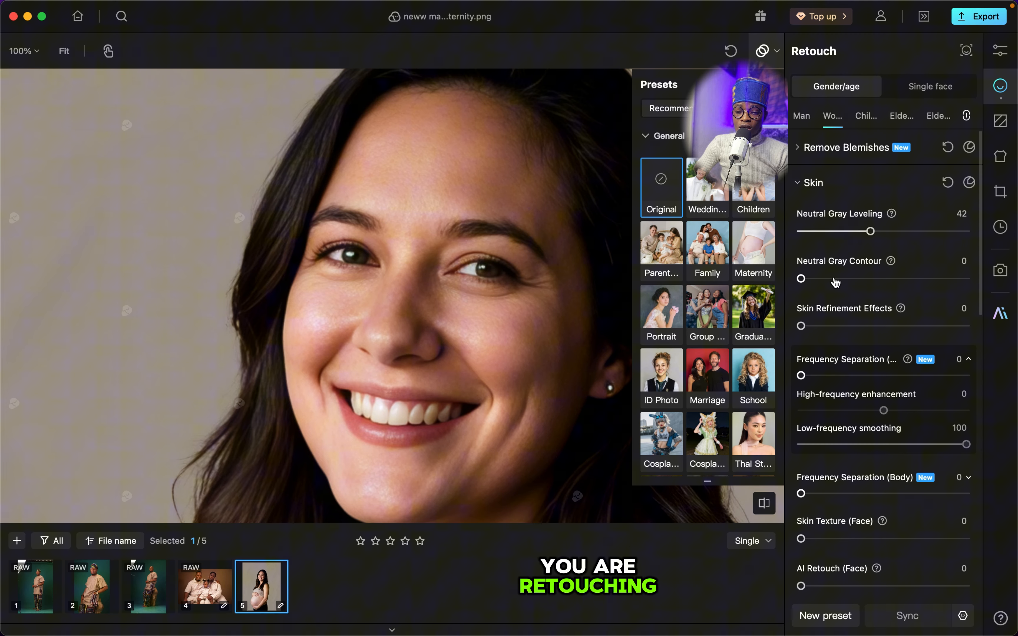
{"action": "left_click_drag", "start_coordinate": [835, 282], "coordinate": [892, 280]}
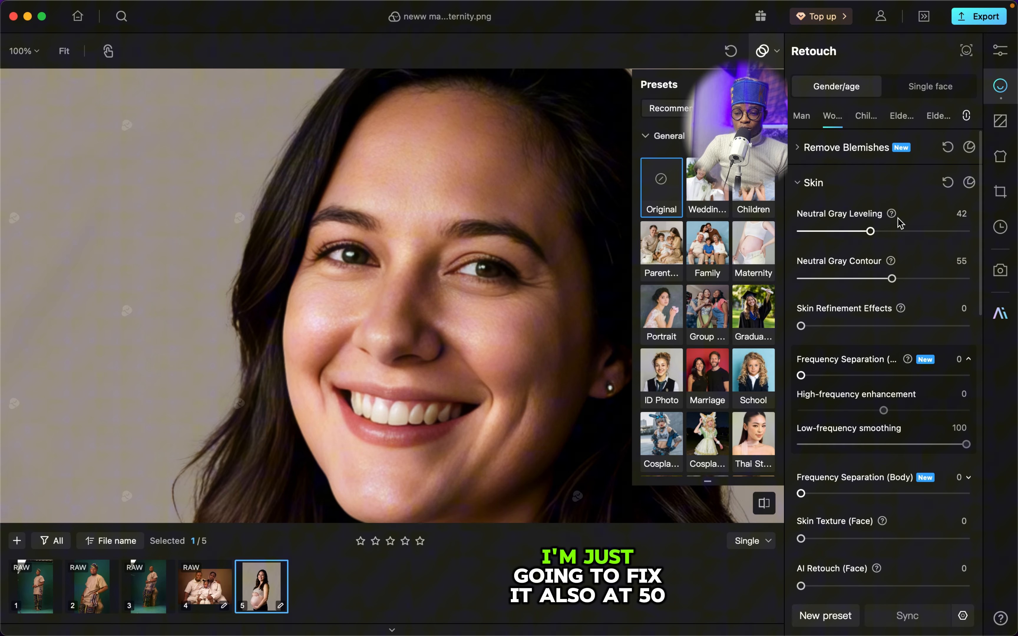
{"action": "left_click", "coordinate": [961, 214]}
{"action": "type", "text": "5"}
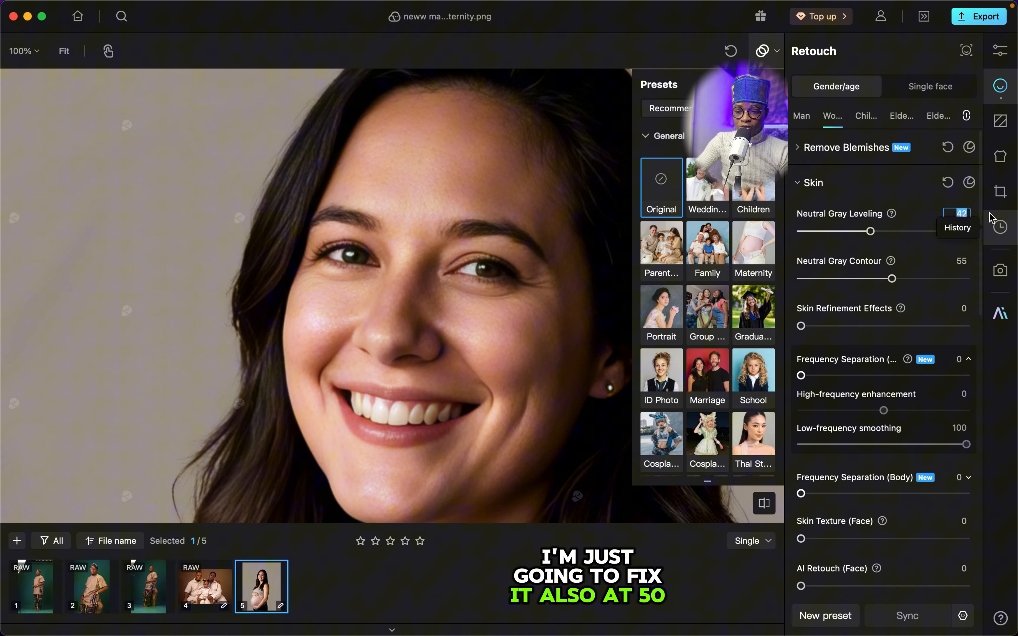
{"action": "type", "text": "0"}
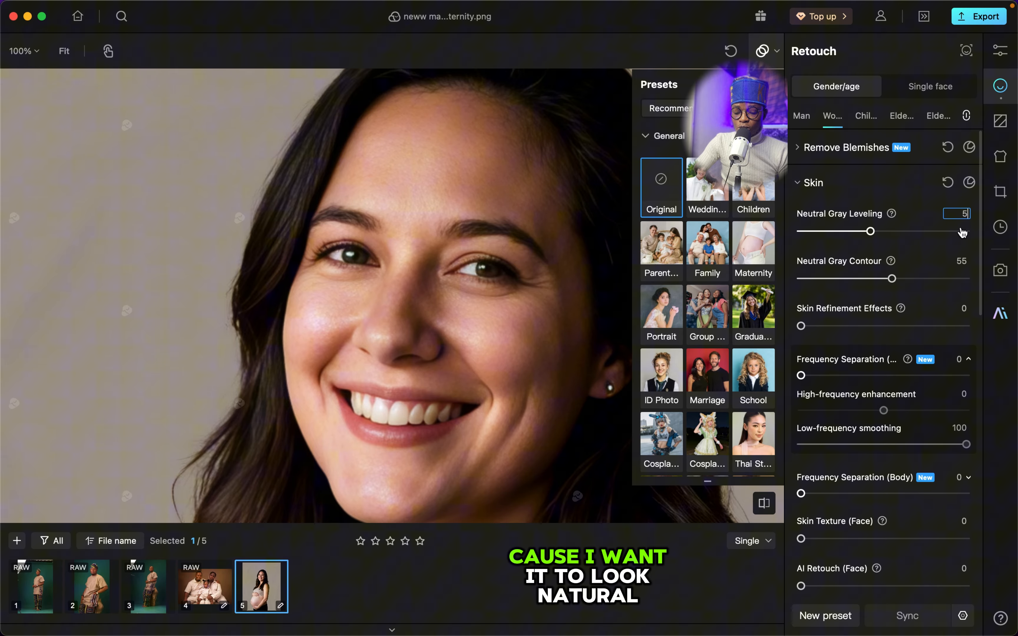
{"action": "left_click", "coordinate": [959, 262]}
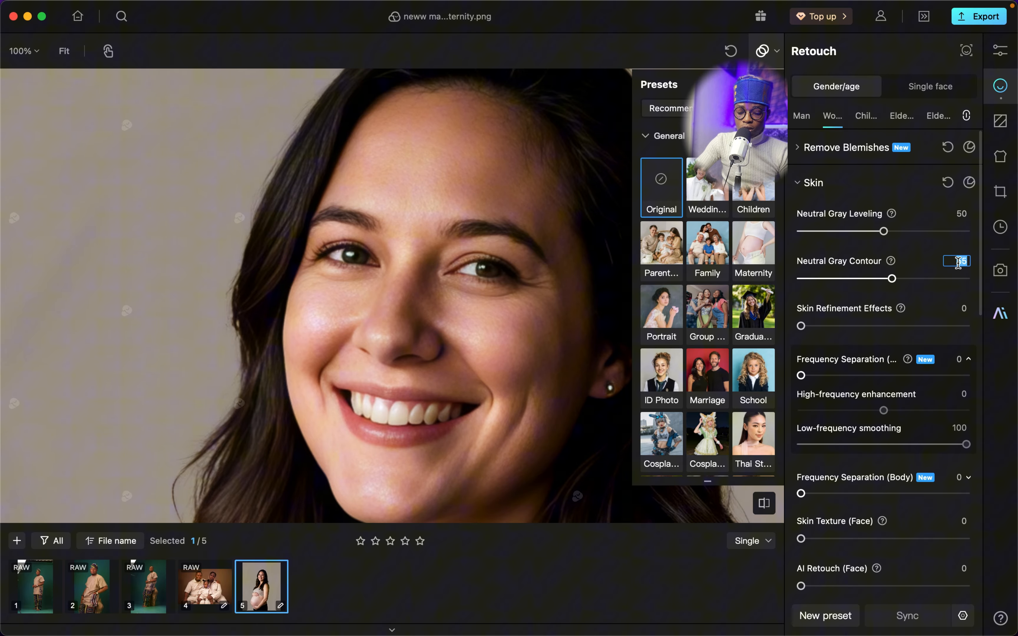
Set the face's Frequency Separation to 17 in the Skin settings.
{"action": "scroll", "coordinate": [888, 362], "scroll_direction": "down", "scroll_amount": 2}
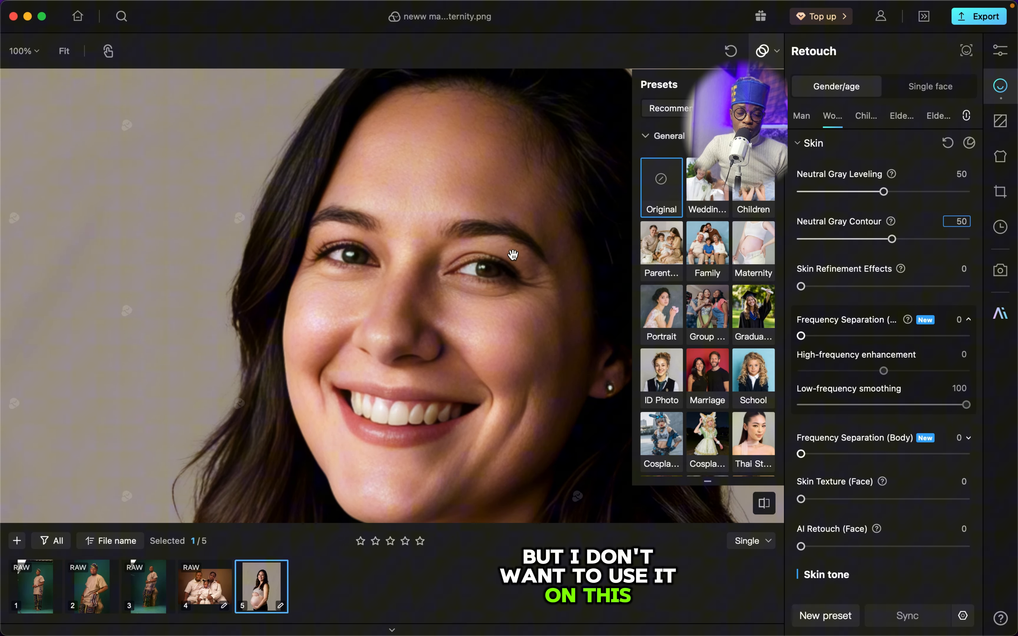
{"action": "scroll", "coordinate": [513, 254], "scroll_direction": "down", "scroll_amount": 2}
{"action": "scroll", "coordinate": [513, 254], "scroll_direction": "down", "scroll_amount": 5}
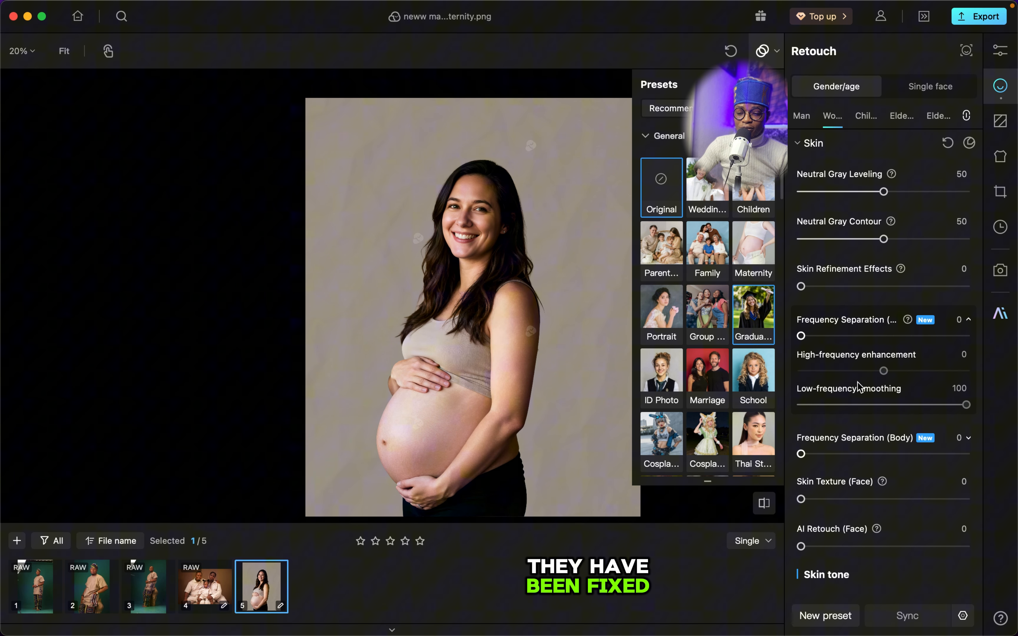
{"action": "scroll", "coordinate": [897, 429], "scroll_direction": "down", "scroll_amount": 3}
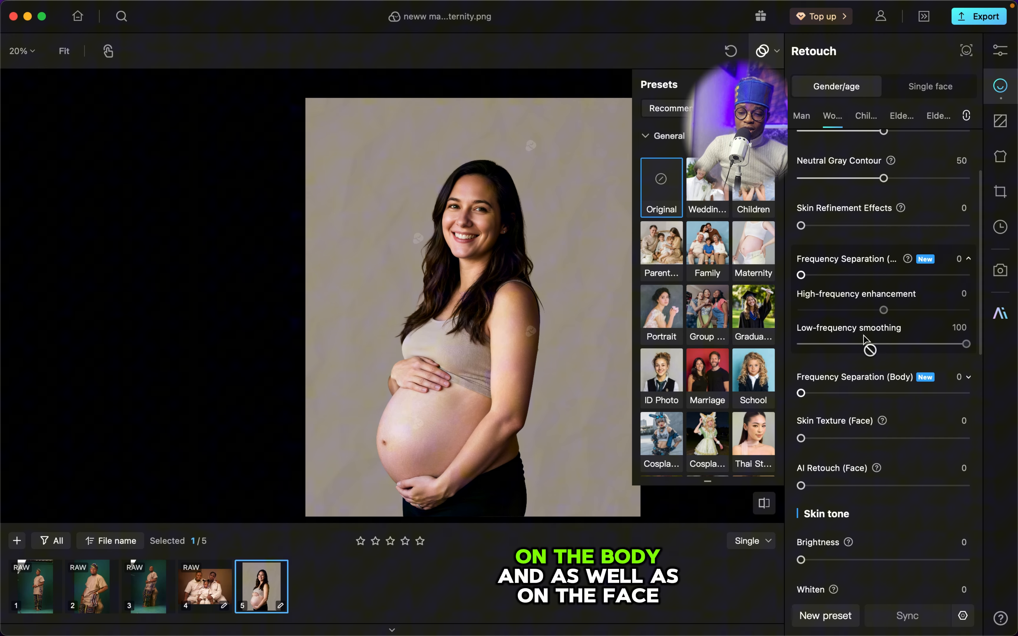
{"action": "left_click", "coordinate": [829, 275]}
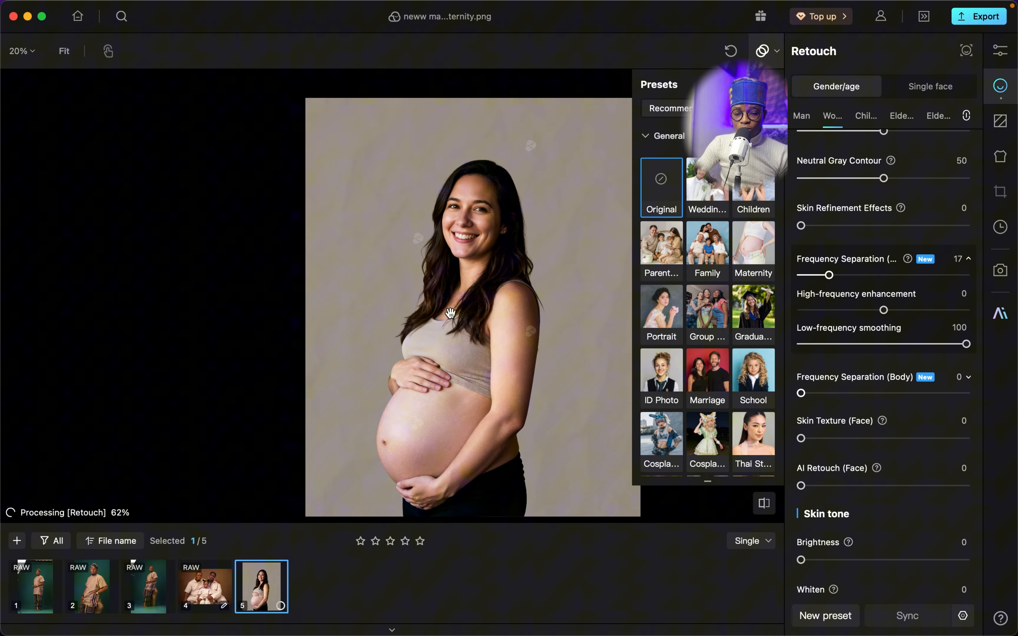
Compare the before and after versions of the photo to judge the skin retouching.
{"action": "key", "text": "backslash"}
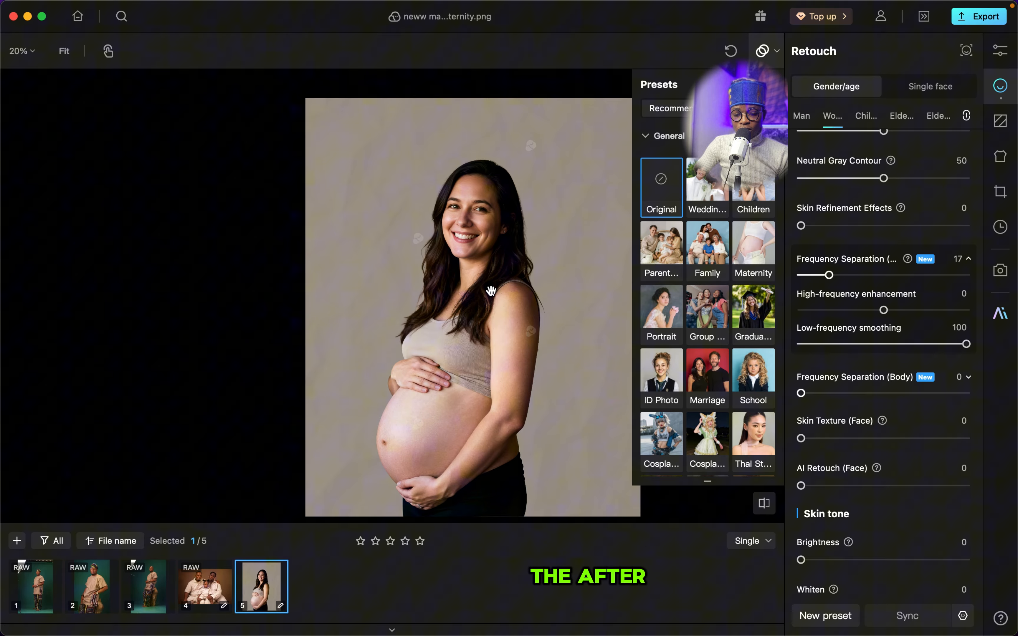
{"action": "key", "text": "backslash"}
{"action": "key", "text": "backslash"}
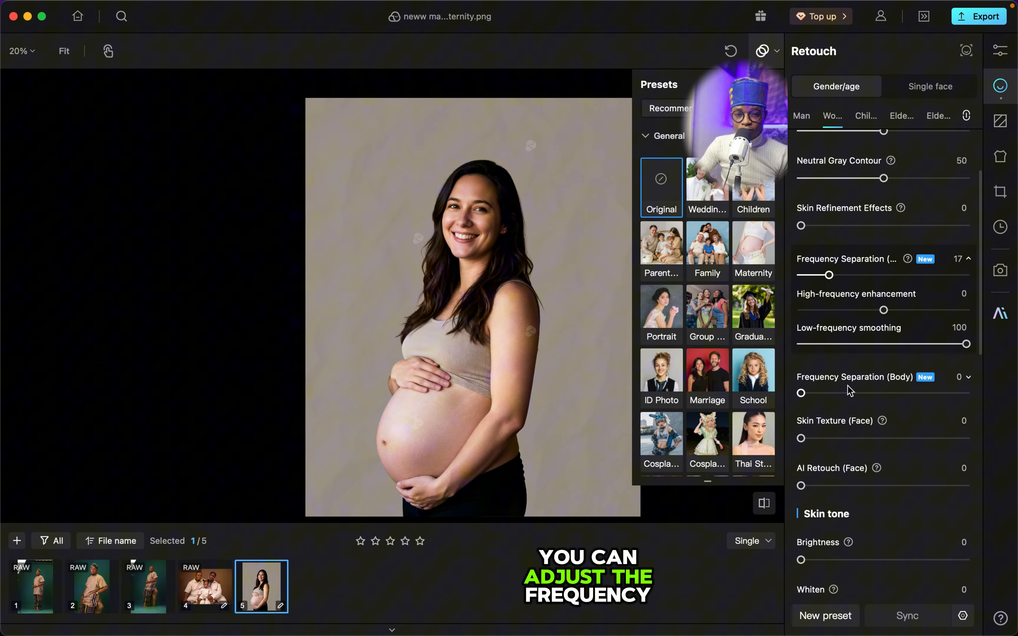
Set the face's Skin Tone Balance to 90 in the Skin tone settings.
{"action": "scroll", "coordinate": [912, 422], "scroll_direction": "down", "scroll_amount": 1}
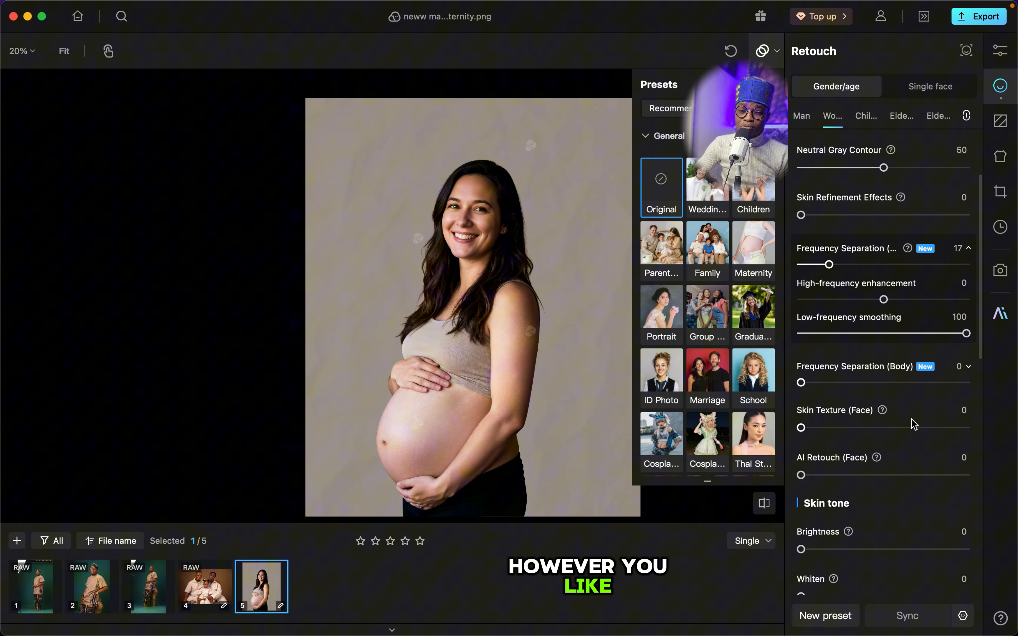
{"action": "scroll", "coordinate": [912, 422], "scroll_direction": "down", "scroll_amount": 8}
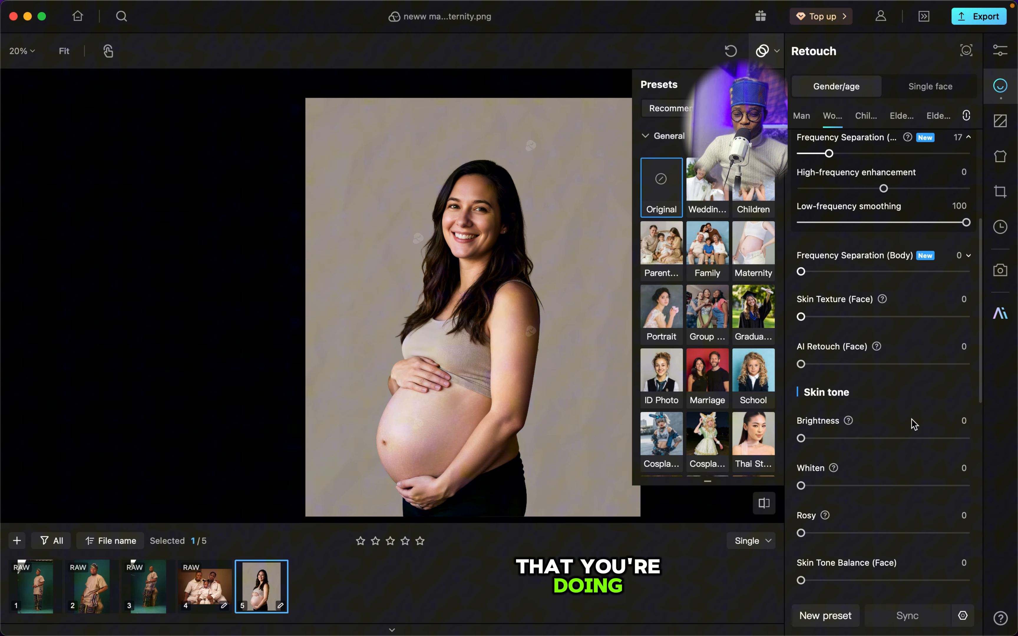
{"action": "scroll", "coordinate": [914, 423], "scroll_direction": "down", "scroll_amount": 4}
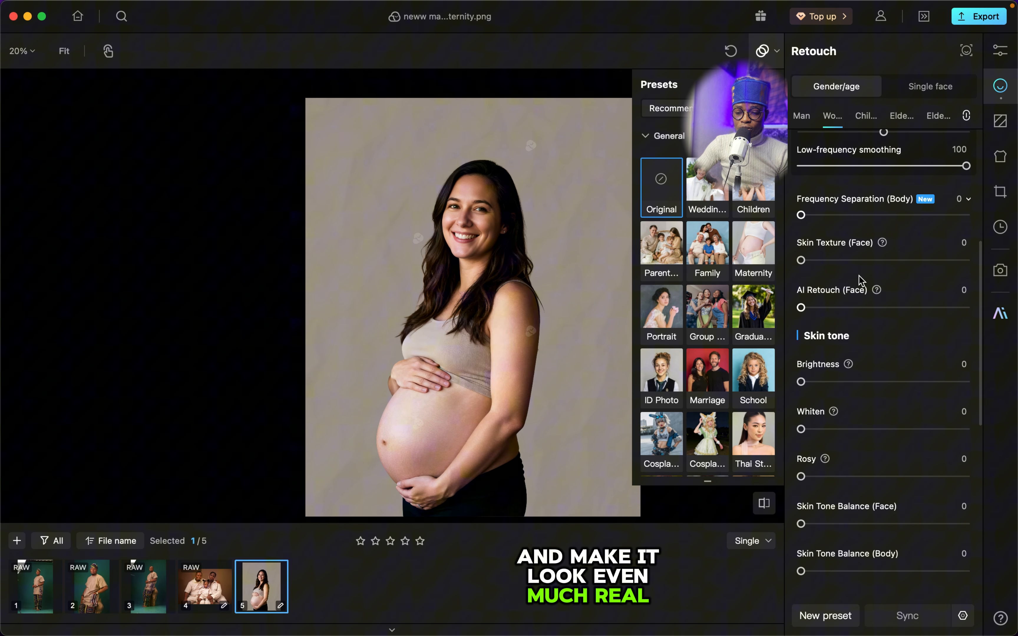
{"action": "scroll", "coordinate": [860, 320], "scroll_direction": "down", "scroll_amount": 3}
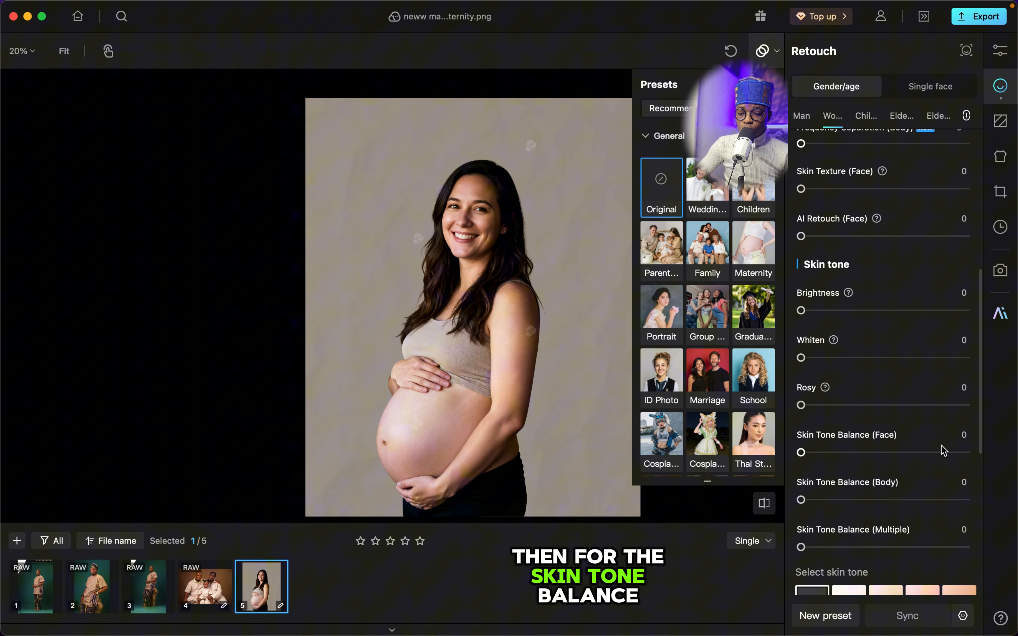
{"action": "left_click", "coordinate": [950, 452]}
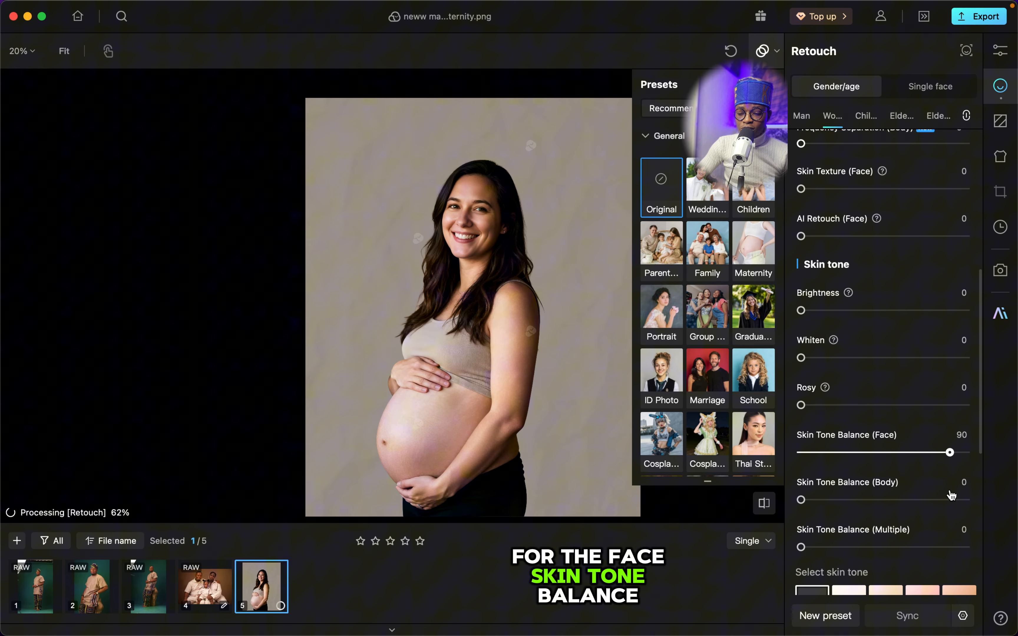
Set the body's Skin Tone Balance to 90 and compare the result with the original photo.
{"action": "scroll", "coordinate": [952, 492], "scroll_direction": "down", "scroll_amount": 2}
{"action": "scroll", "coordinate": [489, 272], "scroll_direction": "up", "scroll_amount": 8}
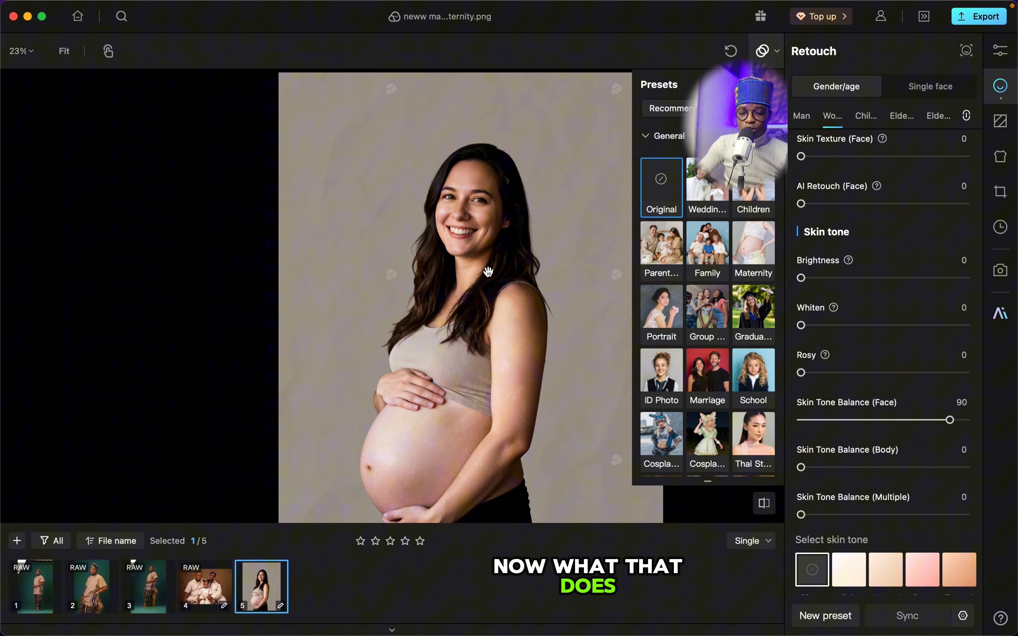
{"action": "left_click_drag", "start_coordinate": [489, 273], "coordinate": [487, 349]}
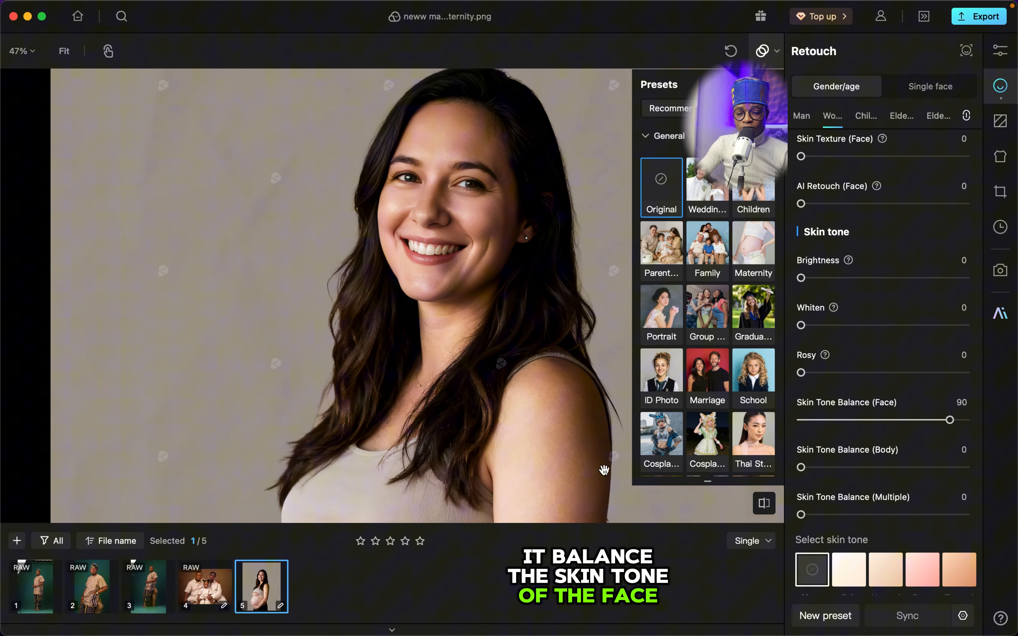
{"action": "scroll", "coordinate": [594, 496], "scroll_direction": "down", "scroll_amount": 8}
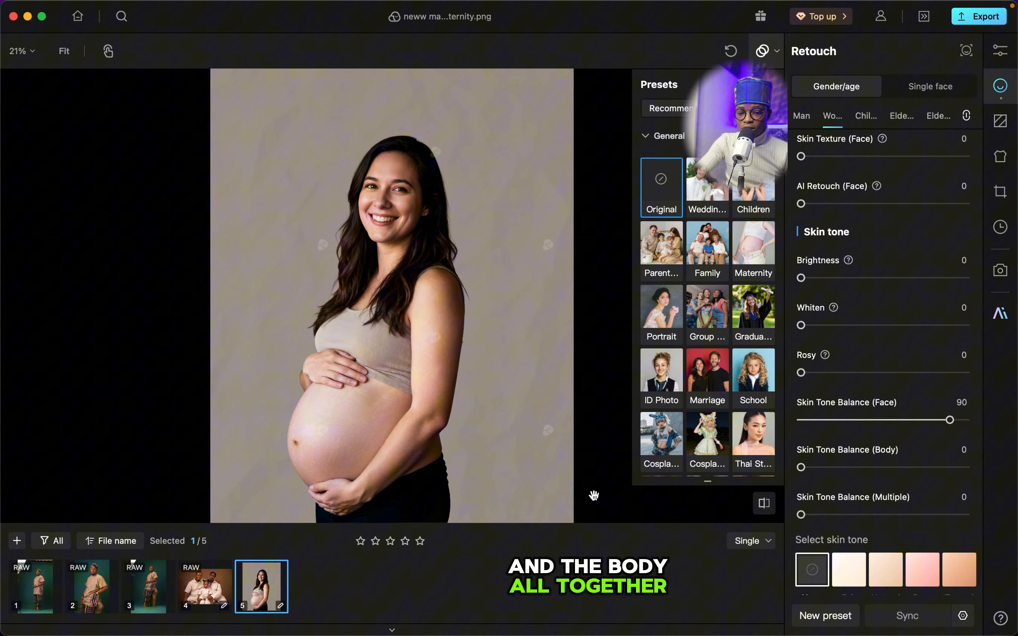
{"action": "left_click", "coordinate": [950, 467]}
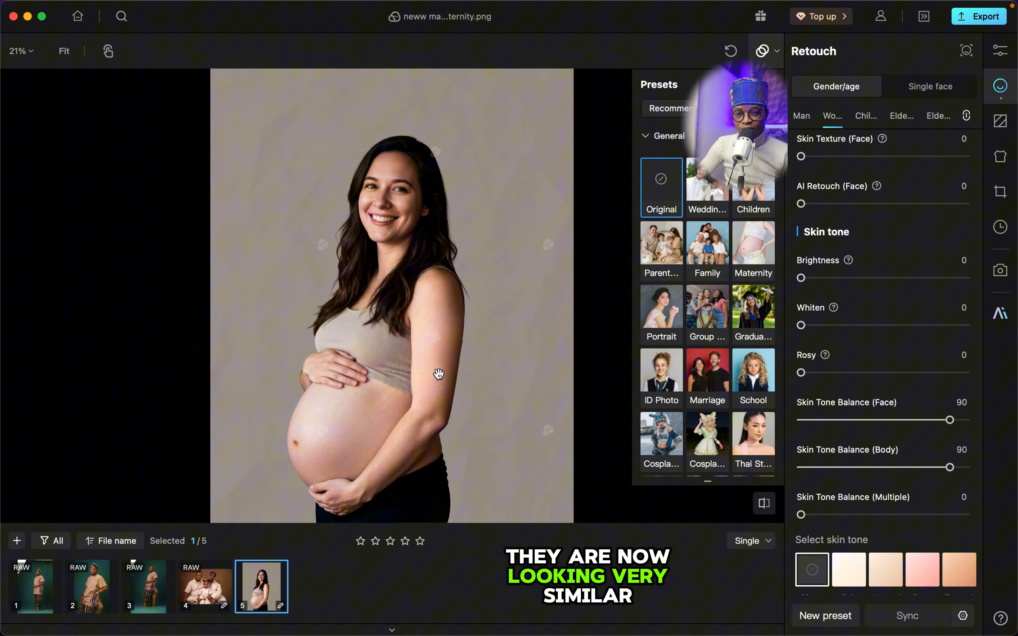
{"action": "key", "text": "backslash"}
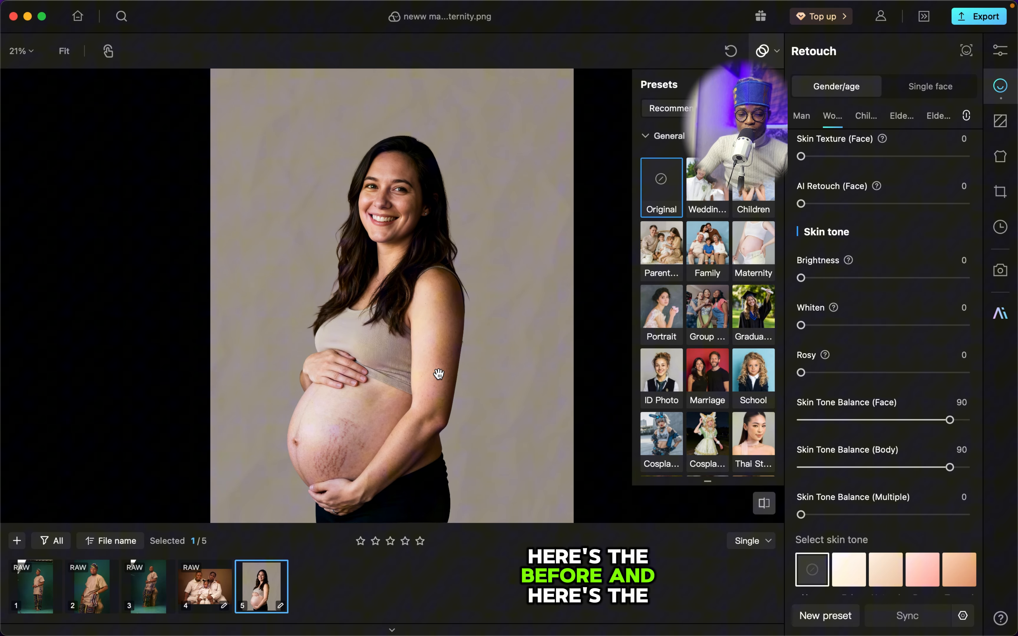
{"action": "key", "text": "backslash"}
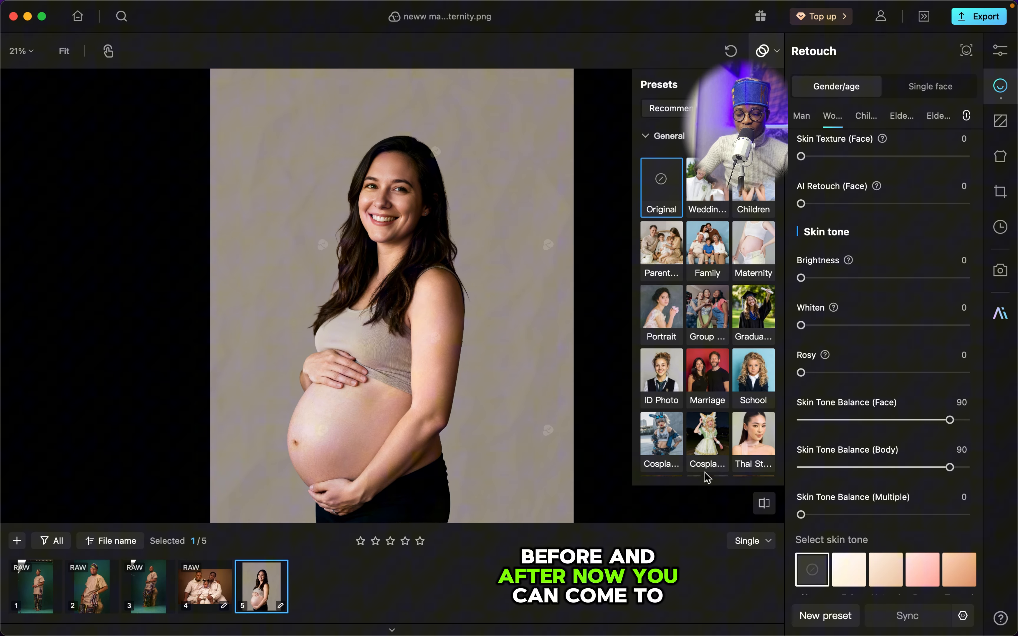
Set Skin Tone Balance (Multiple) to 56 and check the photo before and after.
{"action": "left_click", "coordinate": [897, 519]}
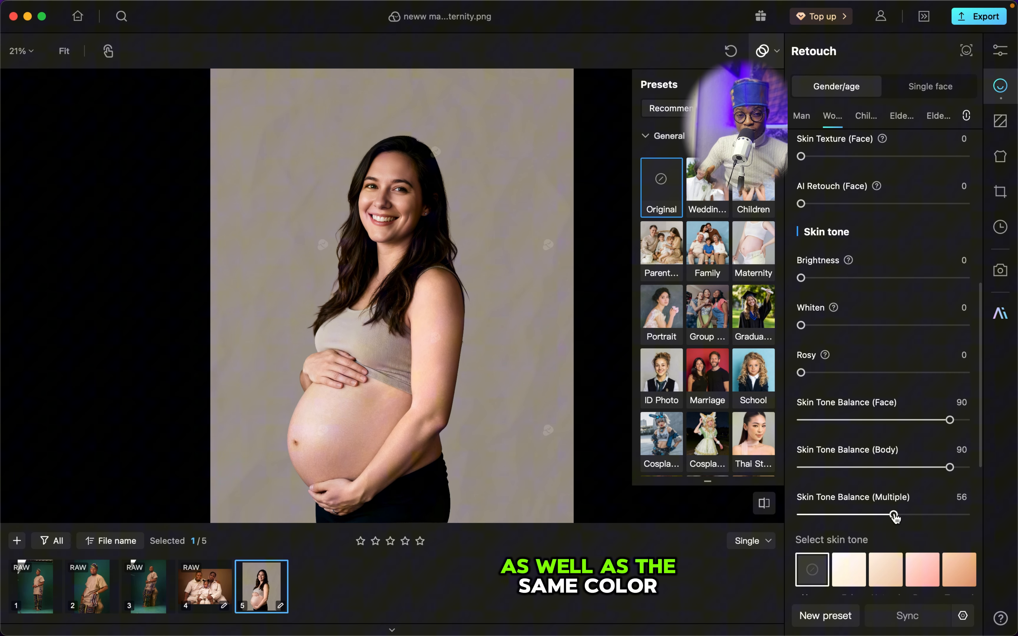
{"action": "left_click", "coordinate": [497, 341]}
{"action": "left_click", "coordinate": [498, 341]}
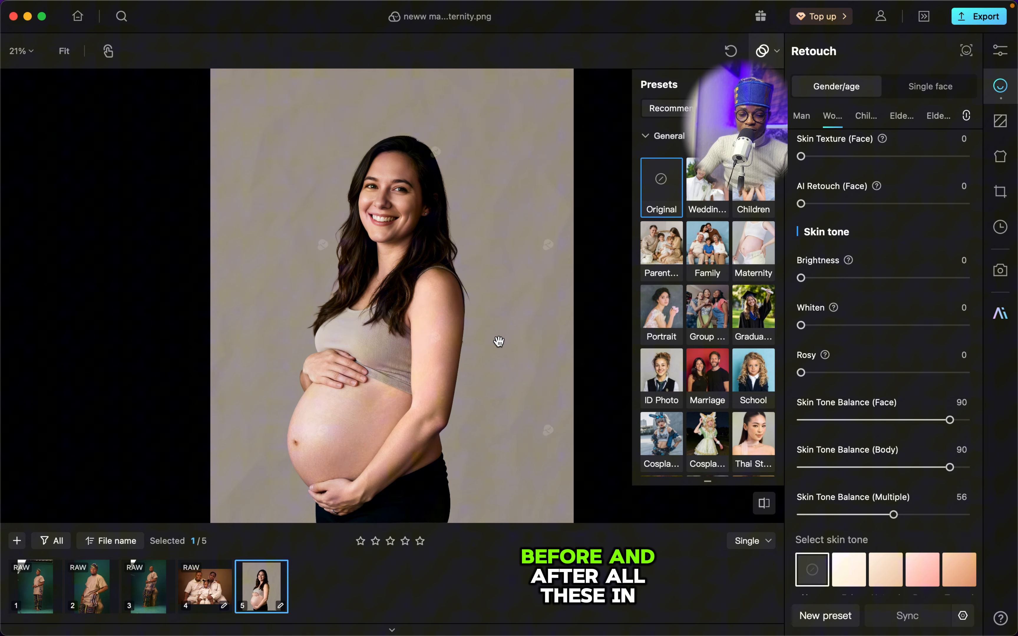
Apply the Rosy skin tone with its intensity set to 24.
{"action": "scroll", "coordinate": [915, 410], "scroll_direction": "down", "scroll_amount": 3}
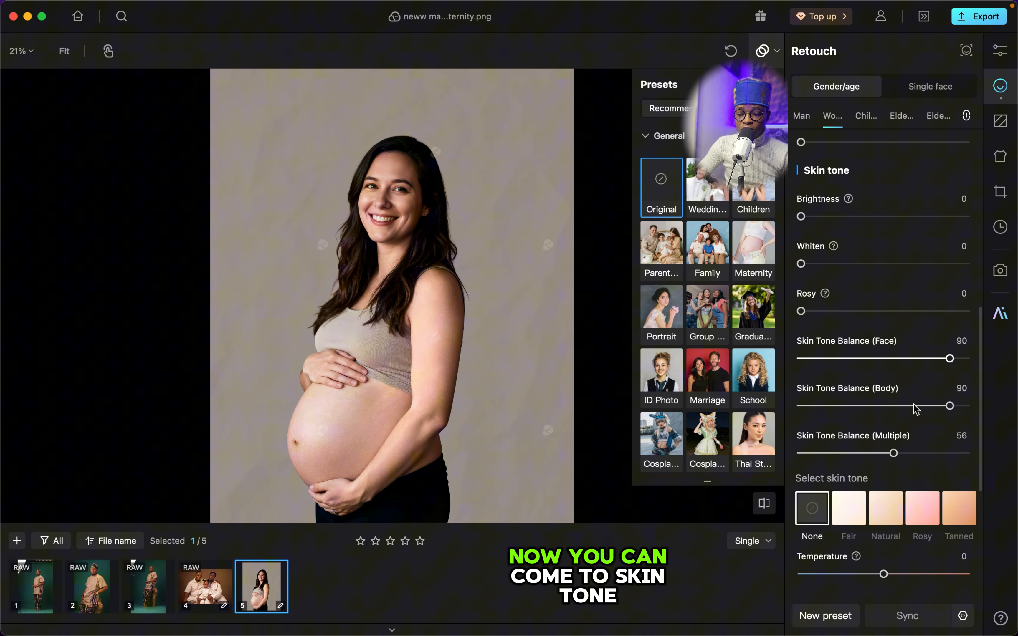
{"action": "left_click", "coordinate": [922, 507]}
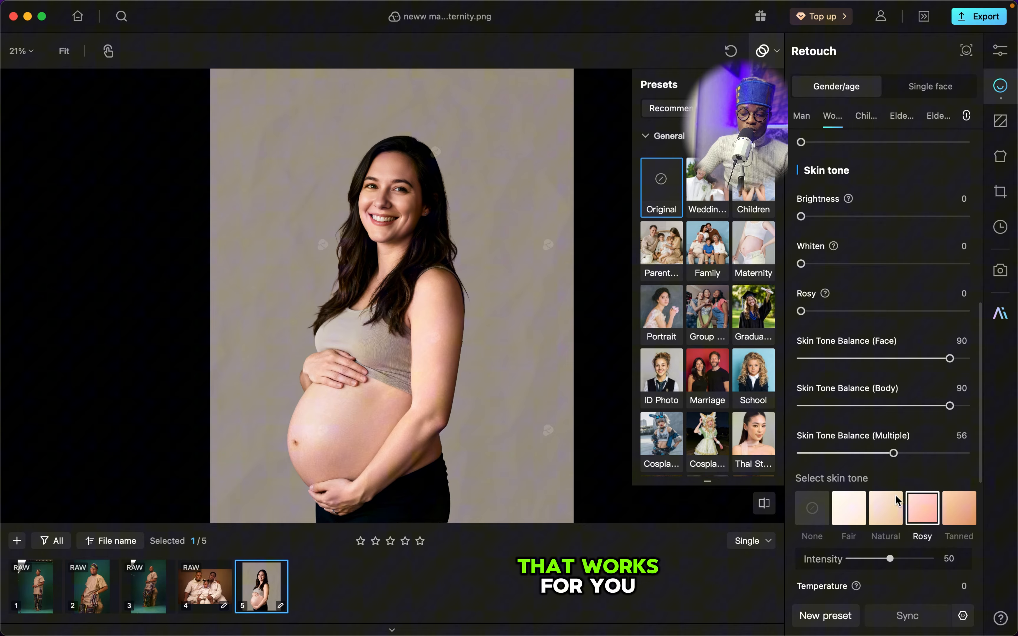
{"action": "left_click", "coordinate": [875, 560]}
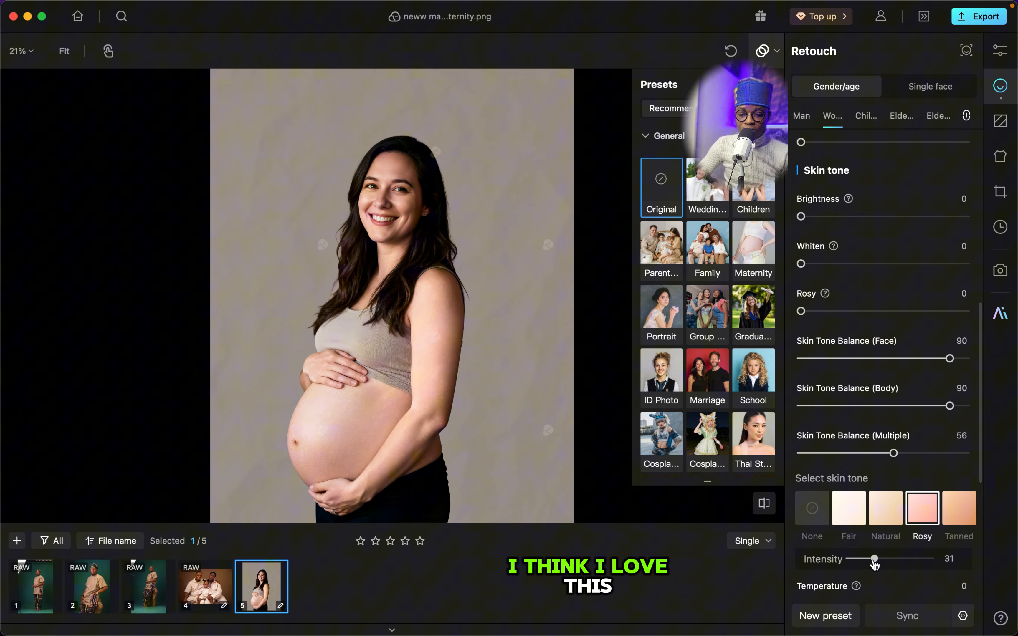
{"action": "left_click_drag", "start_coordinate": [875, 561], "coordinate": [869, 561]}
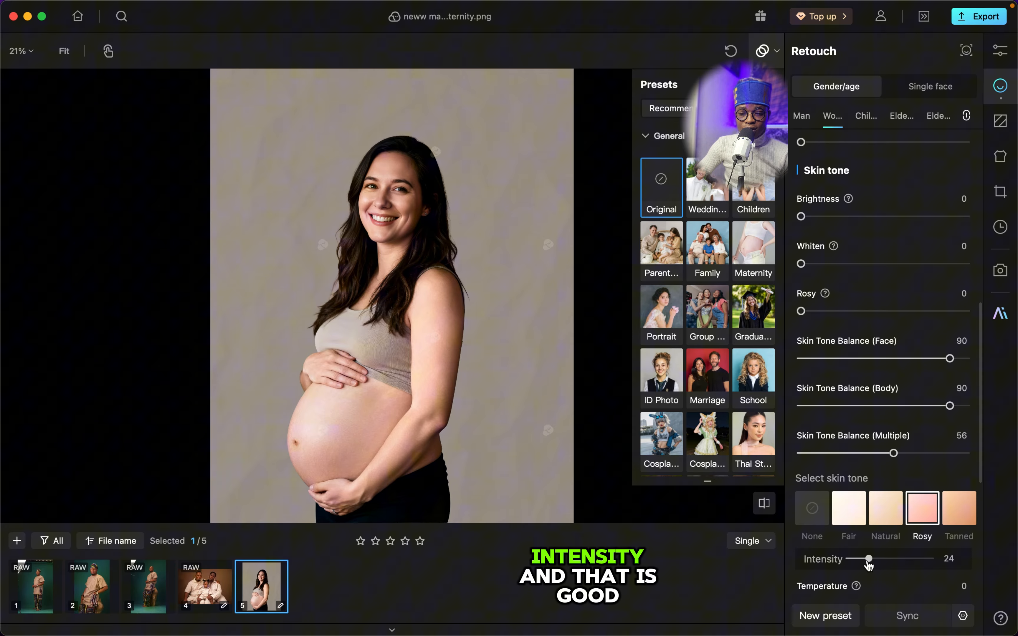
Close the Skin settings and look through the Face Volume and Face Reshape options.
{"action": "scroll", "coordinate": [873, 323], "scroll_direction": "up", "scroll_amount": 10}
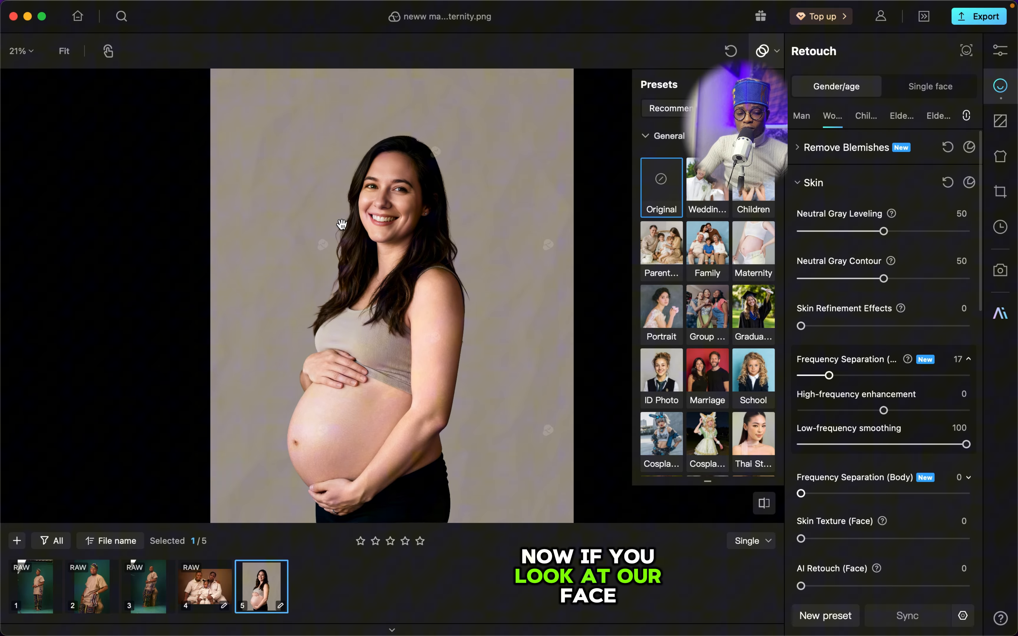
{"action": "left_click", "coordinate": [866, 190]}
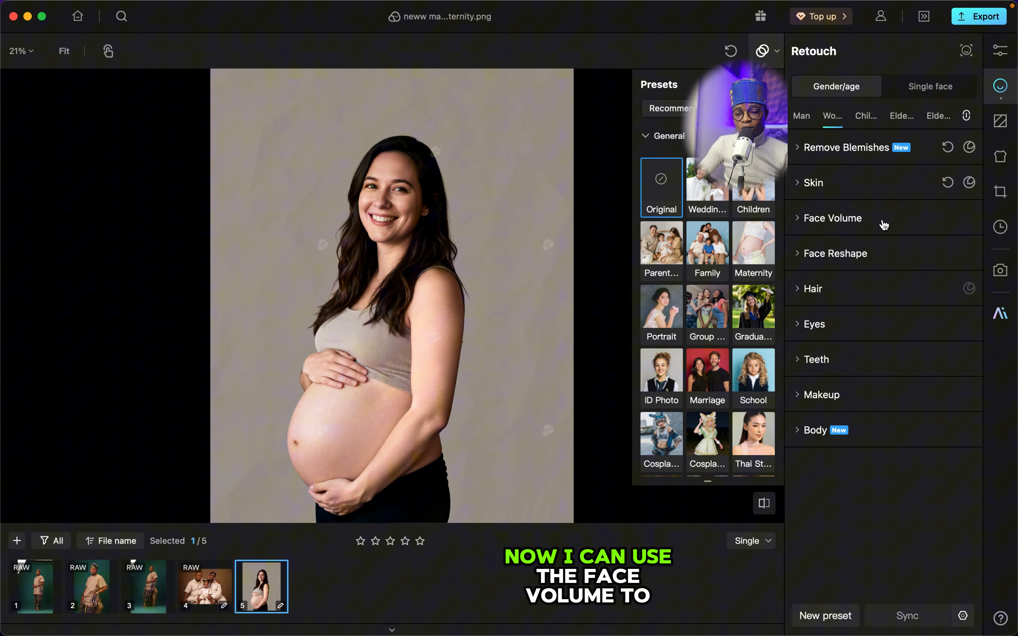
{"action": "left_click", "coordinate": [884, 226]}
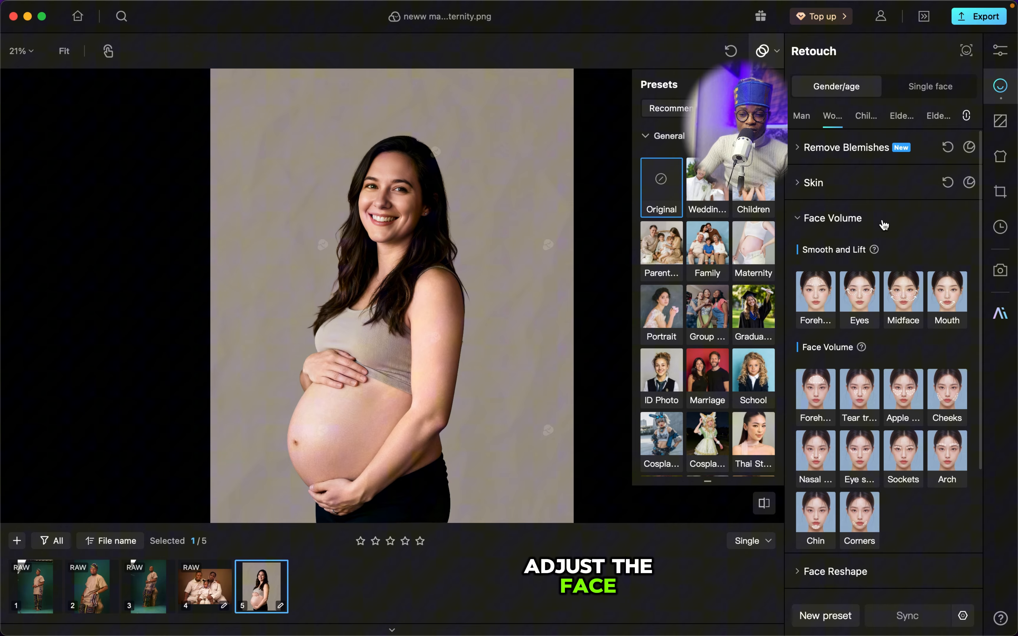
{"action": "left_click", "coordinate": [884, 225]}
{"action": "left_click", "coordinate": [880, 262]}
{"action": "left_click", "coordinate": [881, 261]}
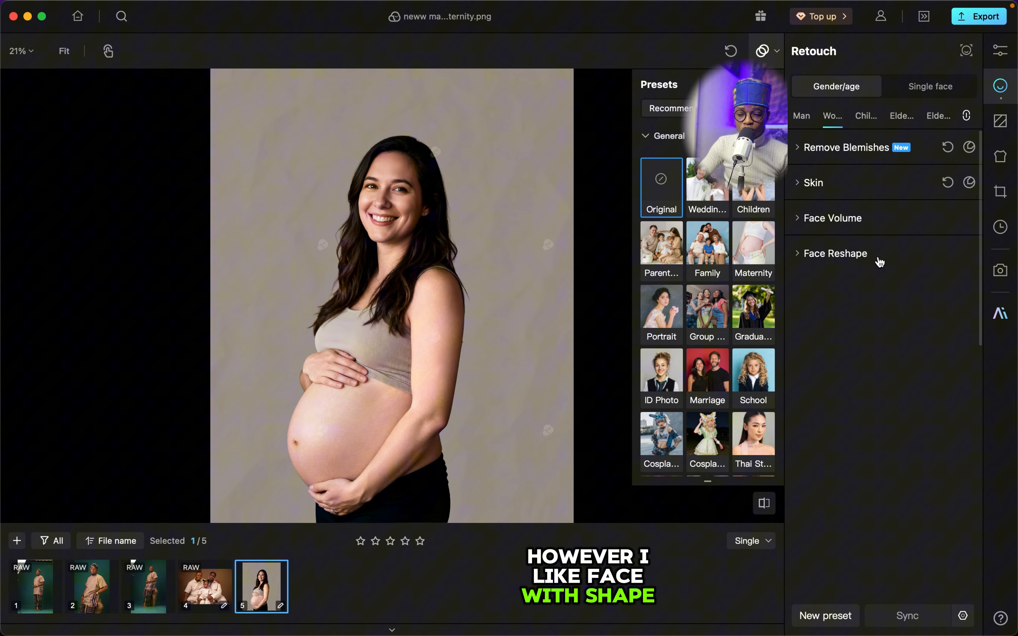
Set Stray Hair removal to 100 in the Hair settings.
{"action": "left_click", "coordinate": [872, 297]}
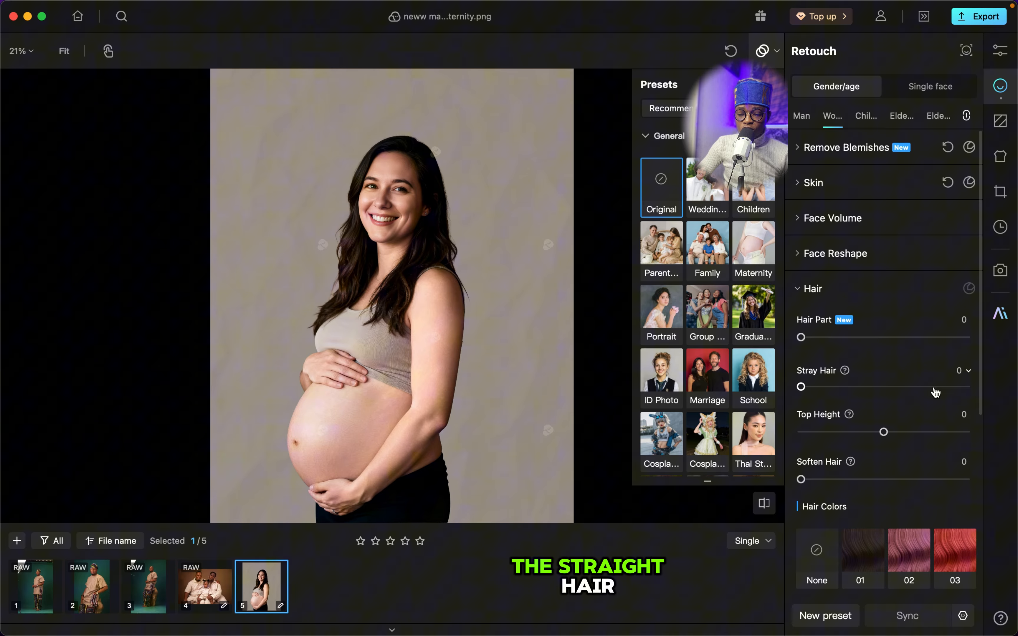
{"action": "left_click", "coordinate": [960, 388]}
{"action": "left_click_drag", "start_coordinate": [962, 389], "coordinate": [967, 386]}
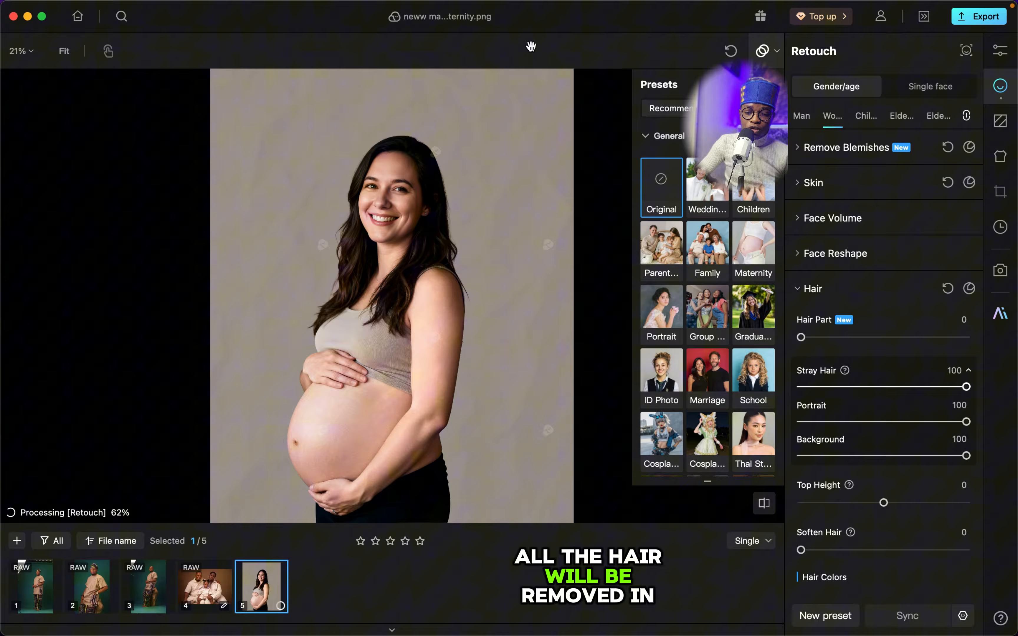
Examine the hair edges around the face and head up close, comparing the photo before and after stray hair removal.
{"action": "scroll", "coordinate": [439, 236], "scroll_direction": "up", "scroll_amount": 3}
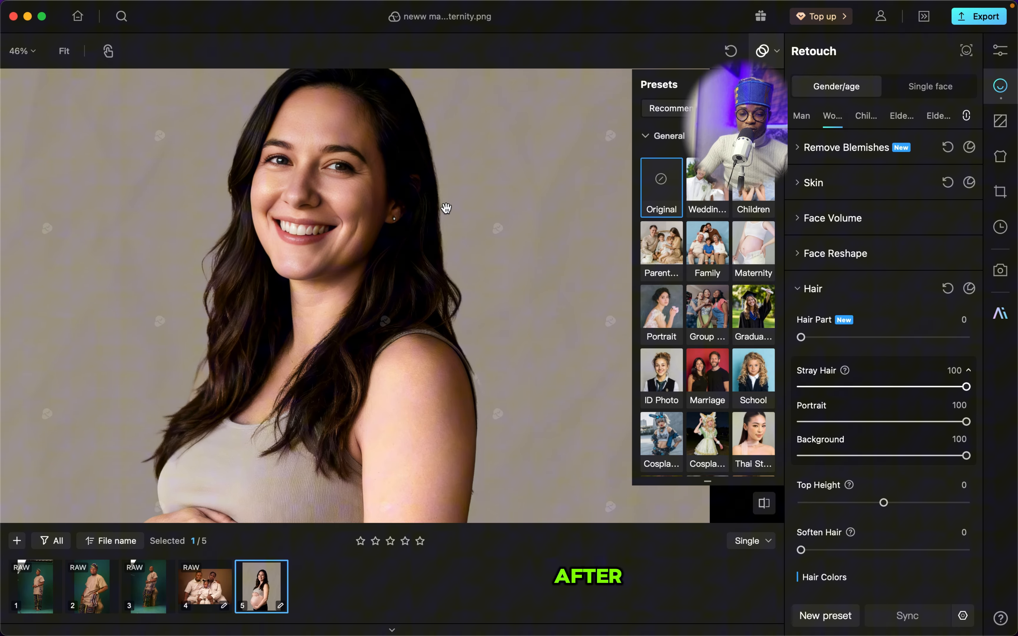
{"action": "scroll", "coordinate": [446, 208], "scroll_direction": "up", "scroll_amount": 5}
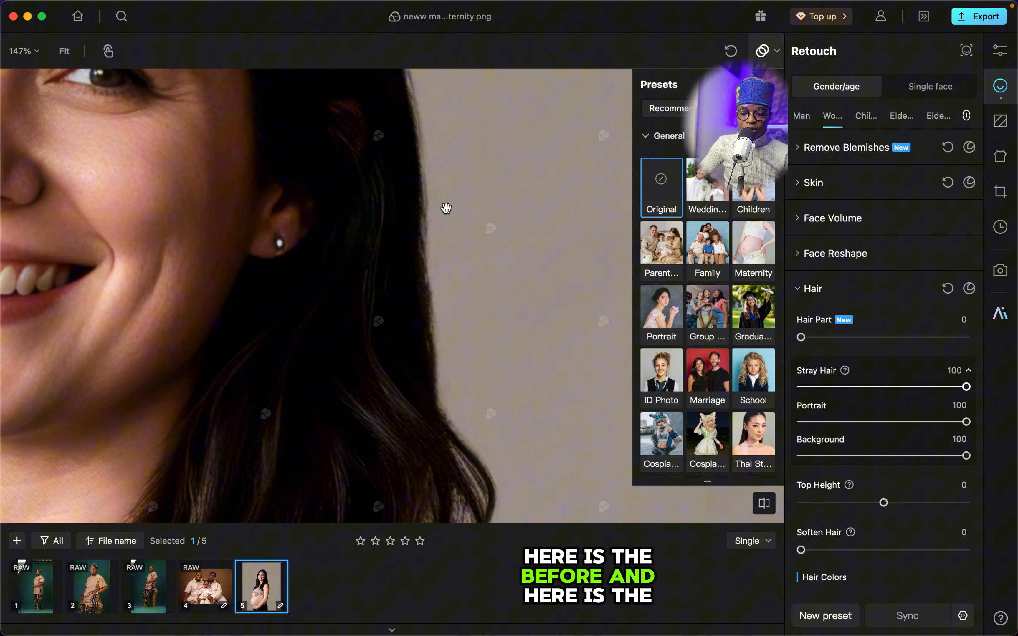
{"action": "left_click_drag", "start_coordinate": [446, 208], "coordinate": [535, 309]}
{"action": "key", "text": "backslash"}
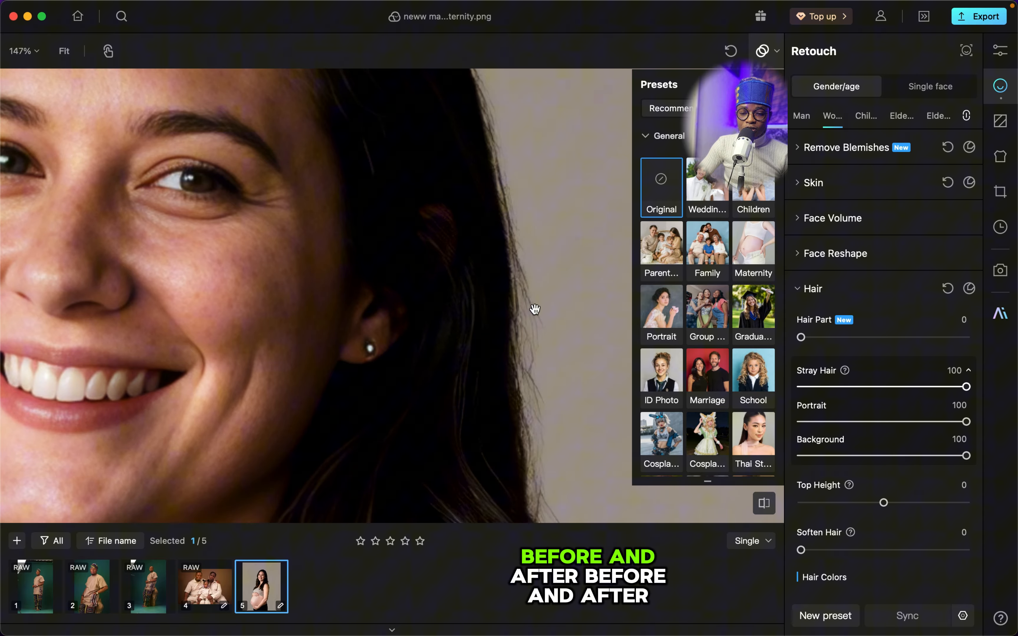
{"action": "mouse_move", "coordinate": [254, 271]}
{"action": "left_mouse_down"}
{"action": "mouse_move", "coordinate": [315, 271]}
{"action": "mouse_move", "coordinate": [768, 162]}
{"action": "left_mouse_up"}
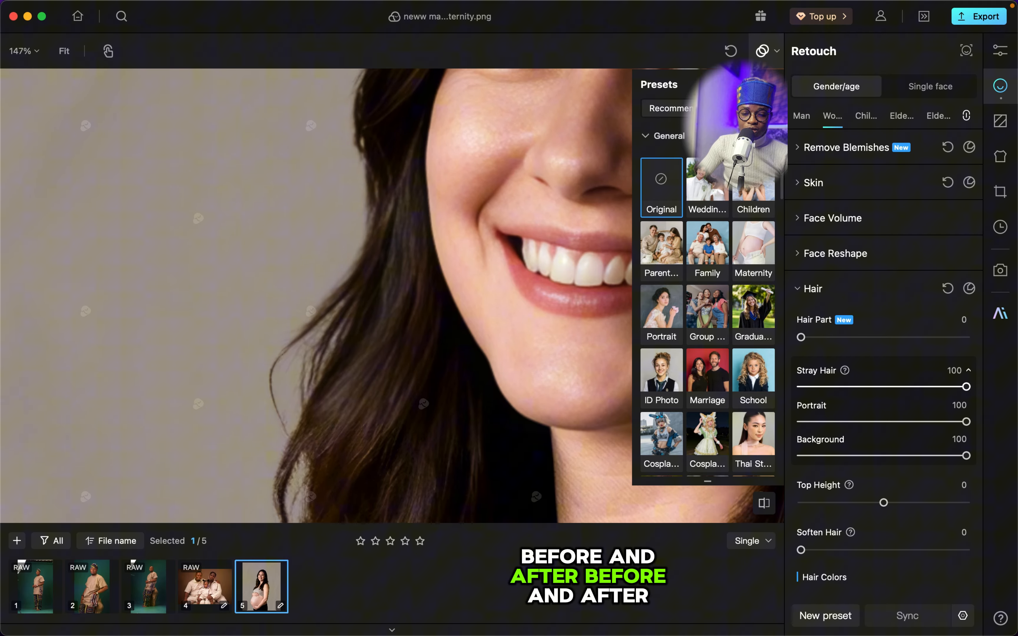
{"action": "key", "text": "backslash"}
{"action": "left_click_drag", "start_coordinate": [444, 535], "coordinate": [445, 562]}
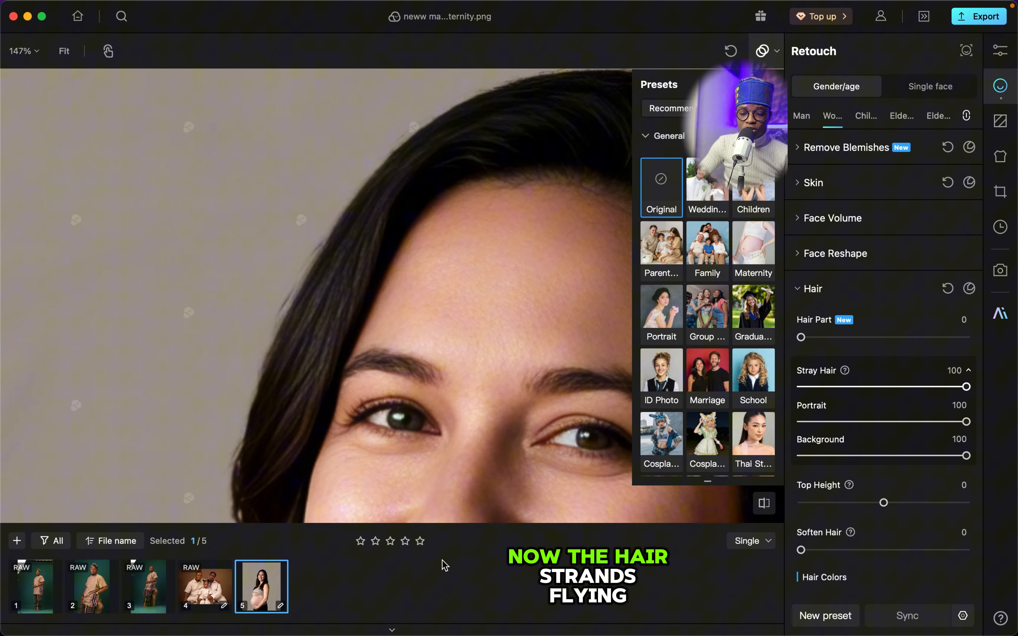
{"action": "scroll", "coordinate": [517, 377], "scroll_direction": "up", "scroll_amount": 3}
{"action": "scroll", "coordinate": [518, 377], "scroll_direction": "down", "scroll_amount": 10}
{"action": "left_click_drag", "start_coordinate": [517, 377], "coordinate": [441, 322]}
{"action": "scroll", "coordinate": [440, 322], "scroll_direction": "up", "scroll_amount": 5}
{"action": "scroll", "coordinate": [430, 314], "scroll_direction": "up", "scroll_amount": 2}
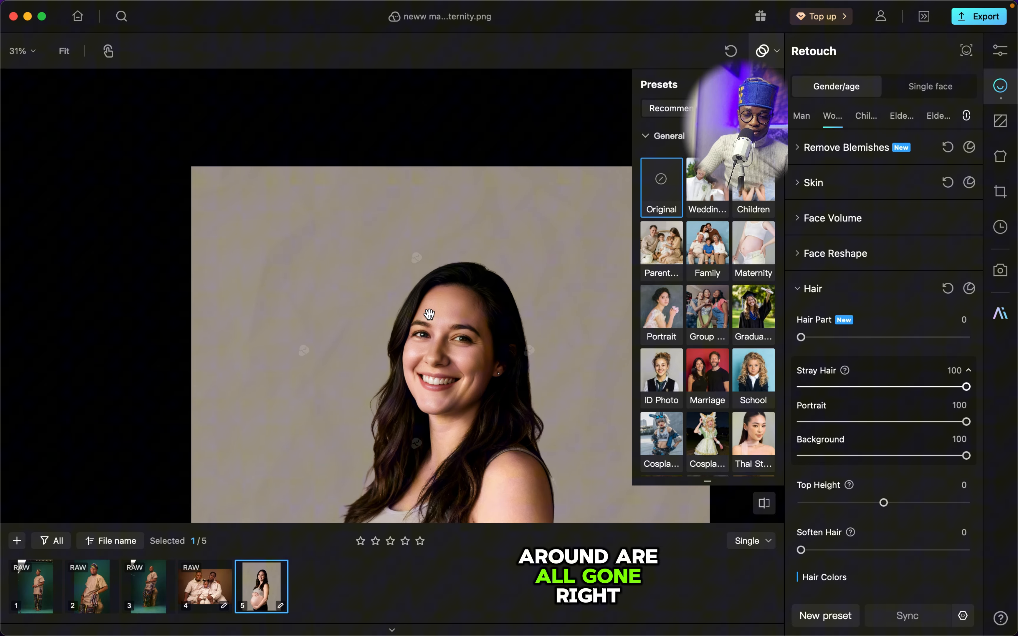
{"action": "scroll", "coordinate": [416, 293], "scroll_direction": "up", "scroll_amount": 2}
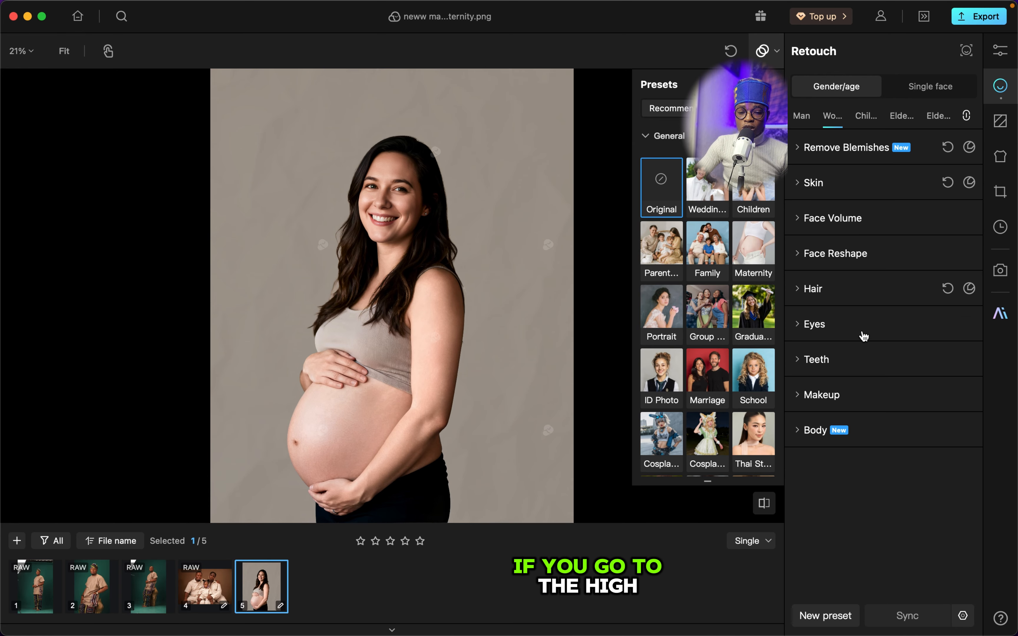
Brighten both the left and right eye to 34 and set eye Redness to 85.
{"action": "left_click", "coordinate": [864, 335]}
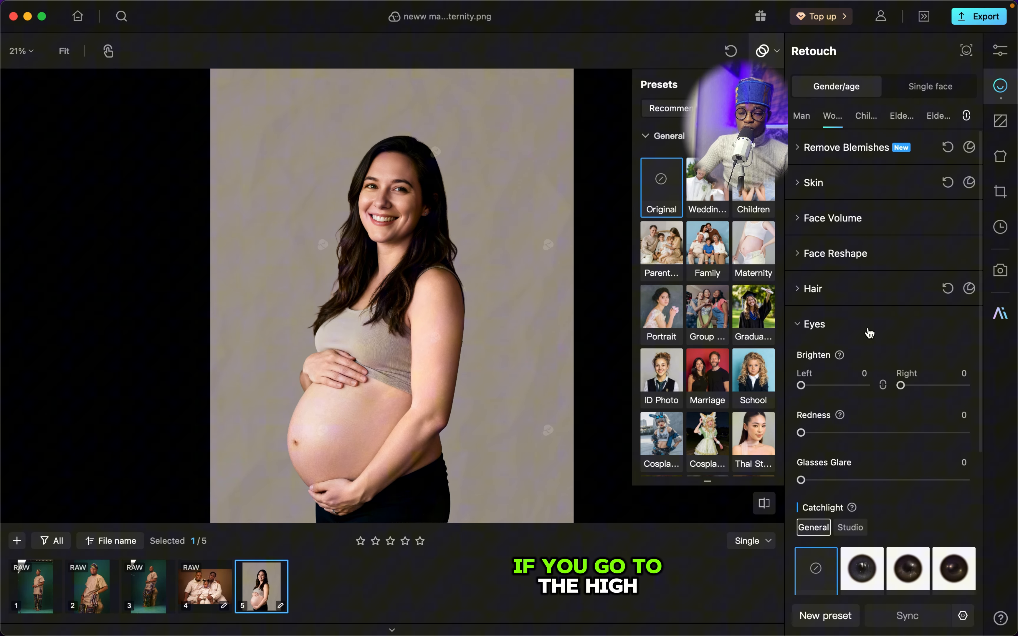
{"action": "left_click_drag", "start_coordinate": [829, 386], "coordinate": [834, 390]}
{"action": "left_click", "coordinate": [835, 387]}
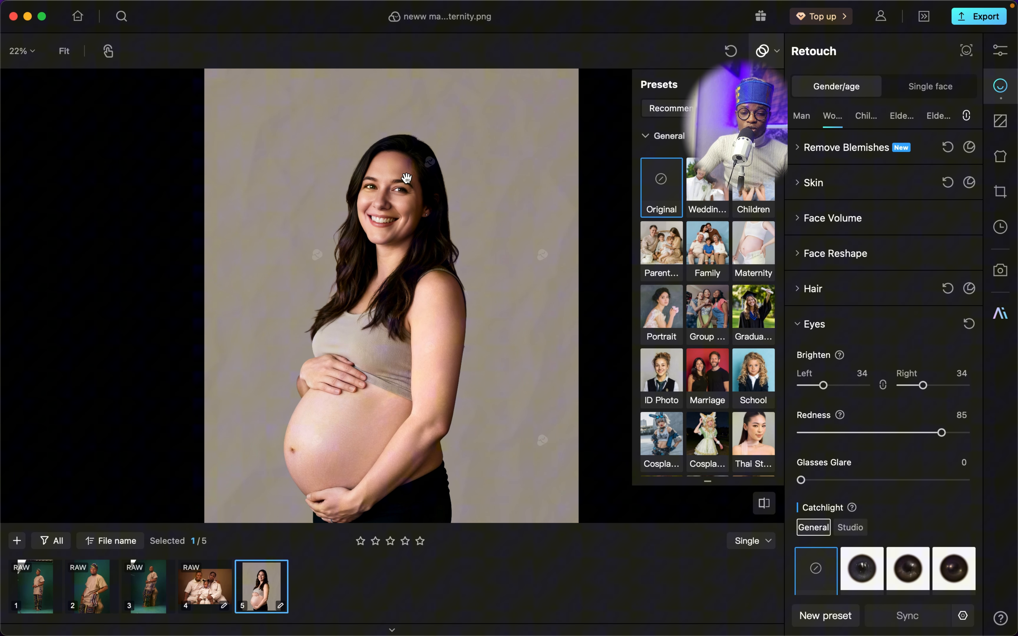
Compare the eyes and face up close before and after retouching, and return to the full photo view.
{"action": "left_click", "coordinate": [407, 178]}
{"action": "left_click_drag", "start_coordinate": [405, 189], "coordinate": [419, 200]}
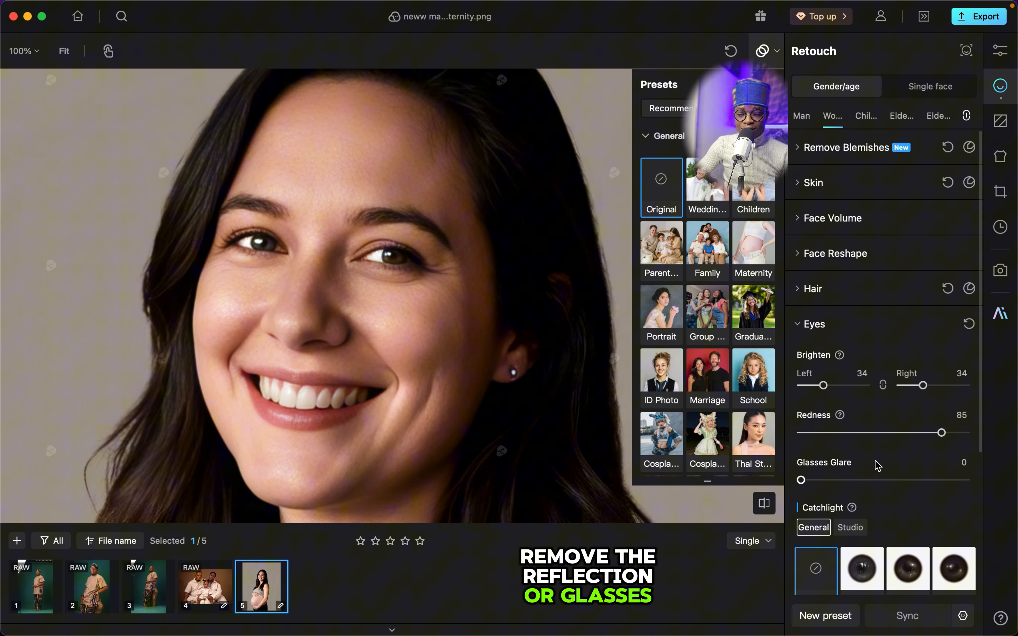
{"action": "key", "text": "backslash"}
{"action": "key", "text": "backslash"}
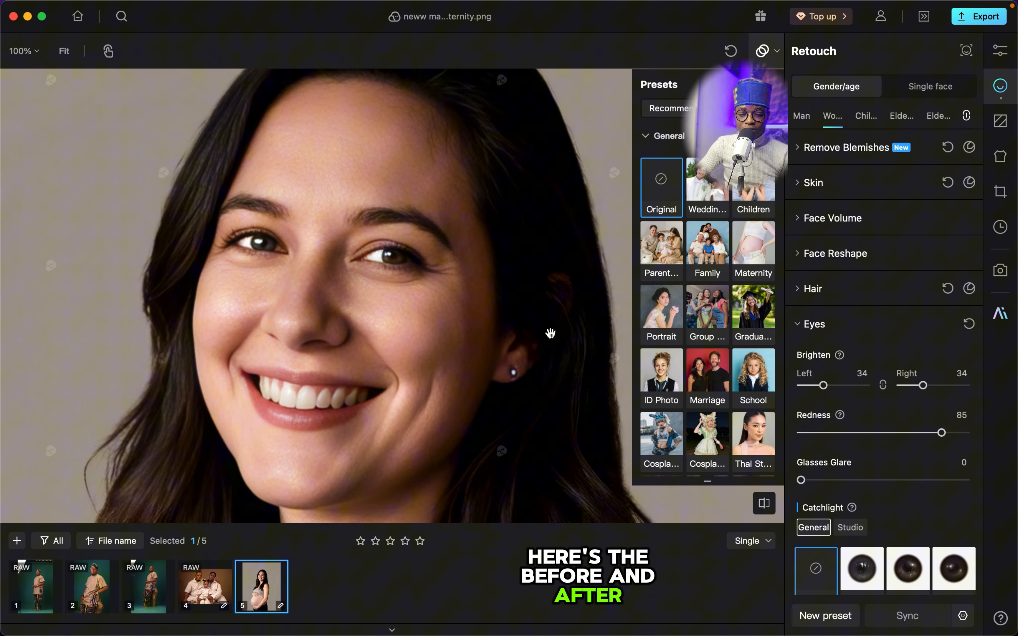
{"action": "key", "text": "backslash"}
{"action": "key", "text": "backslash"}
{"action": "key", "text": "super+0"}
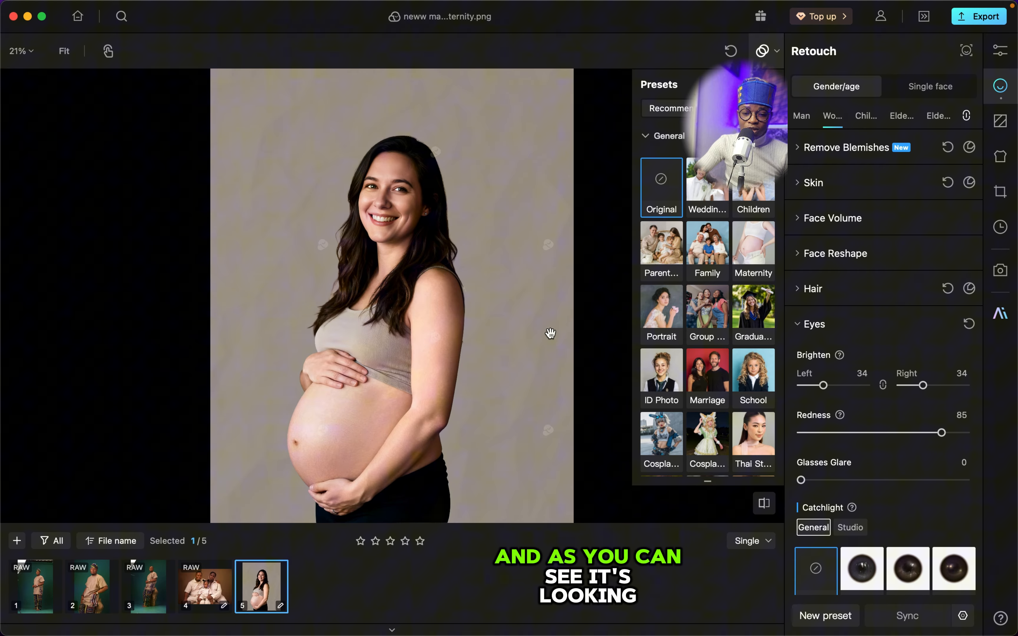
Set the woman's teeth Blemishes to 87 and Whiten to 88, and enable Straighten Teeth.
{"action": "key", "text": "backslash"}
{"action": "key", "text": "backslash"}
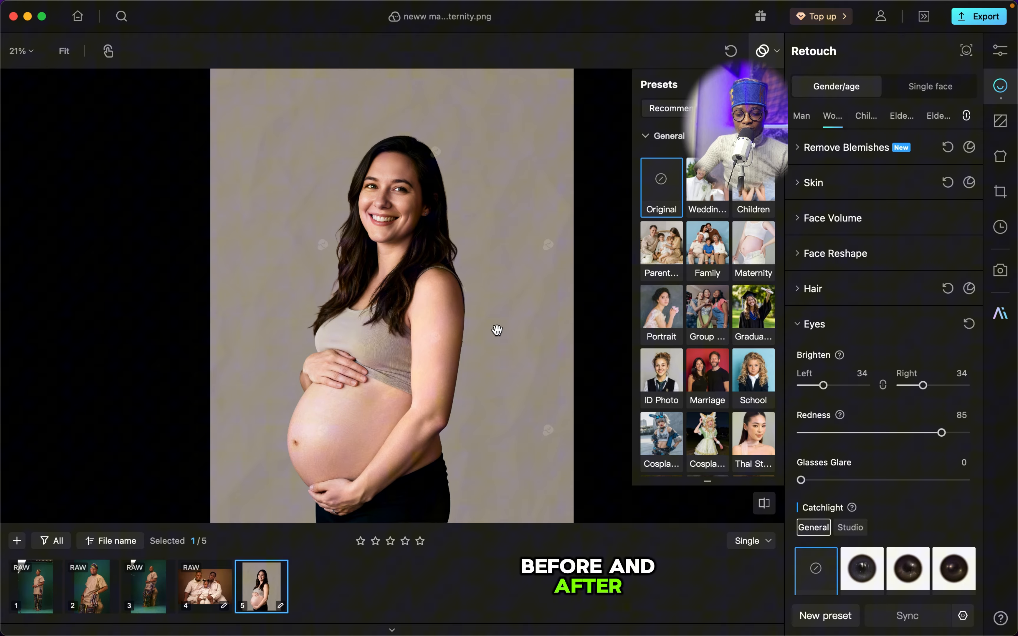
{"action": "left_click", "coordinate": [888, 324]}
{"action": "left_click", "coordinate": [898, 361]}
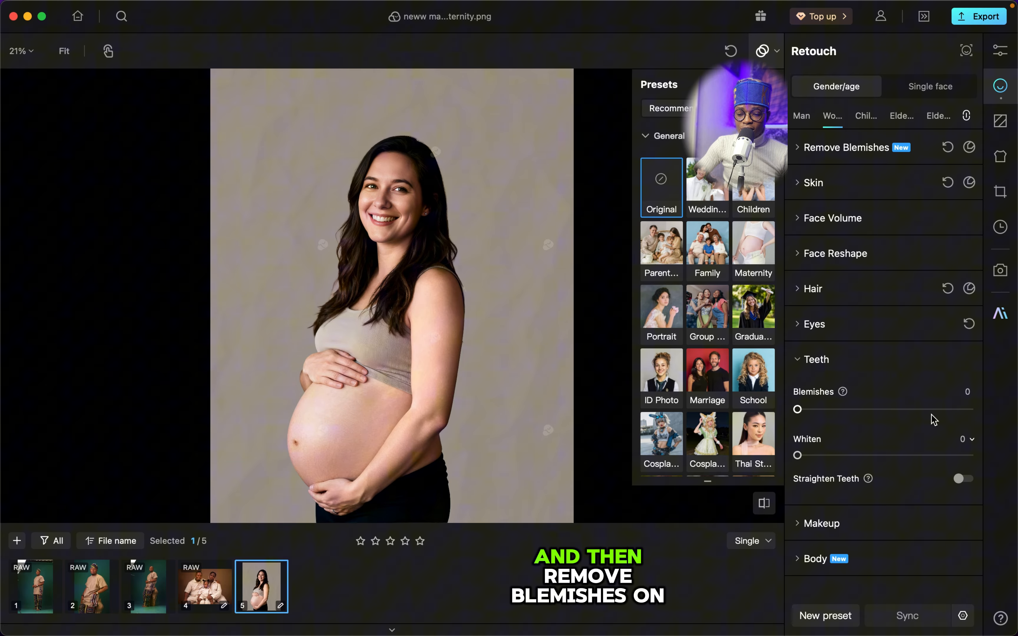
{"action": "left_click", "coordinate": [948, 409]}
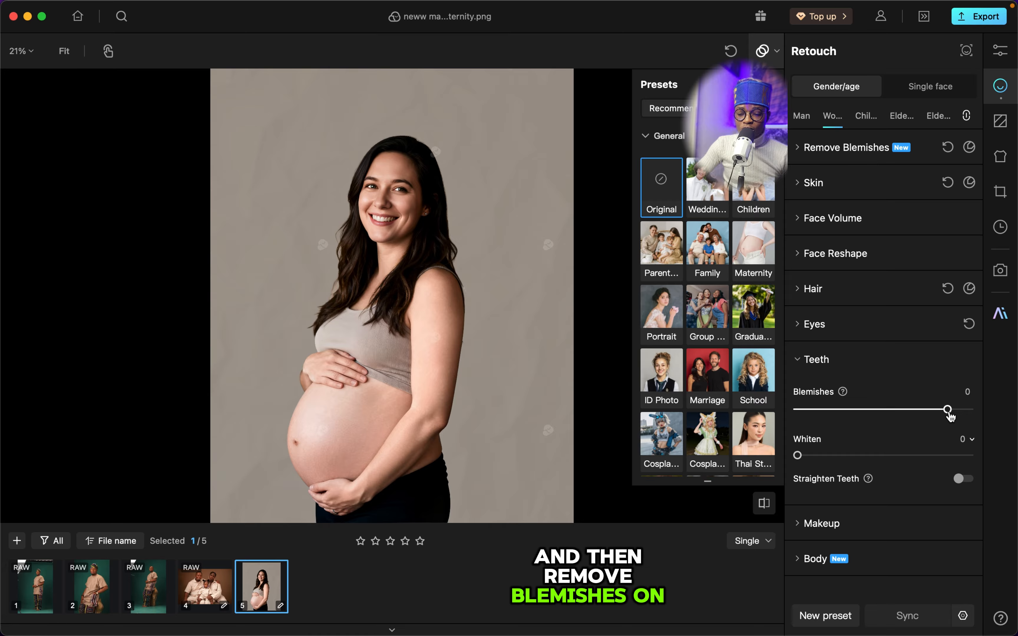
{"action": "left_click", "coordinate": [950, 456]}
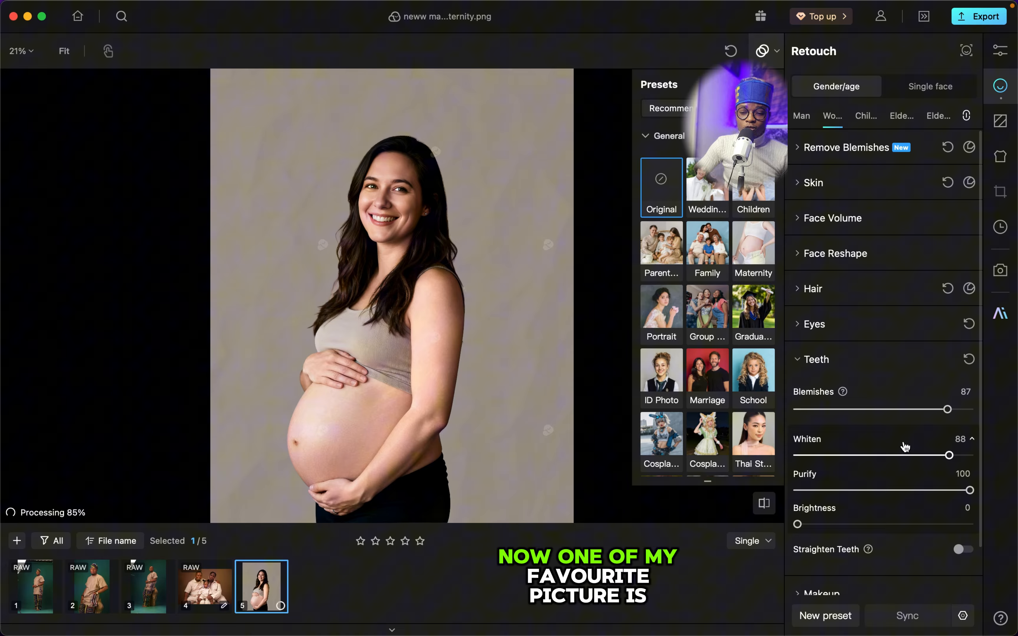
{"action": "left_click", "coordinate": [964, 550]}
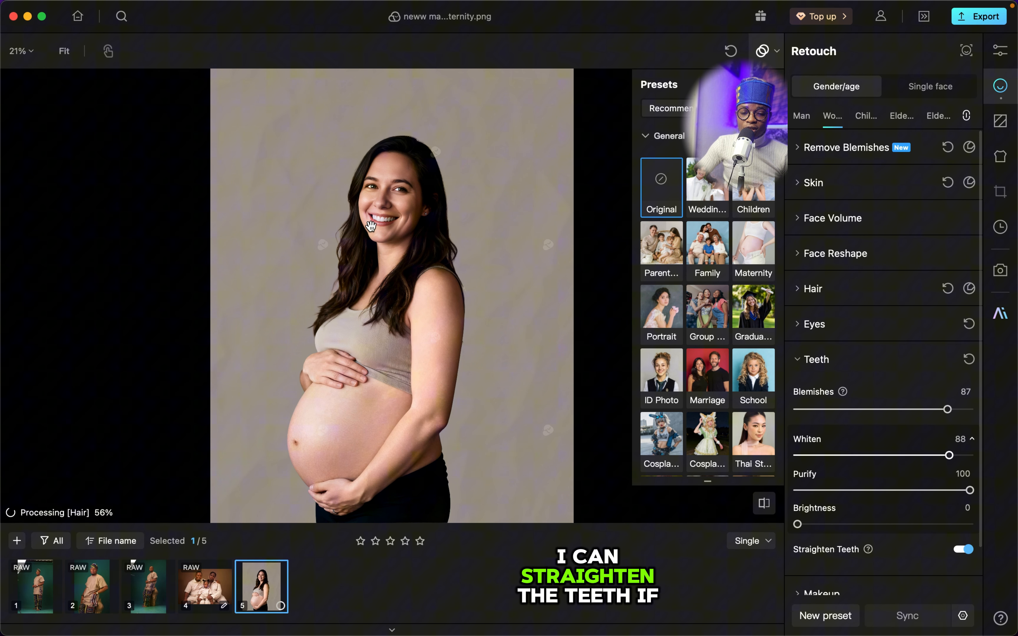
Compare the smile up close before and after the teeth retouching, return to the full photo and collapse the Teeth settings.
{"action": "scroll", "coordinate": [371, 226], "scroll_direction": "up", "scroll_amount": 5}
{"action": "left_click_drag", "start_coordinate": [424, 233], "coordinate": [416, 279]}
{"action": "key", "text": "backslash"}
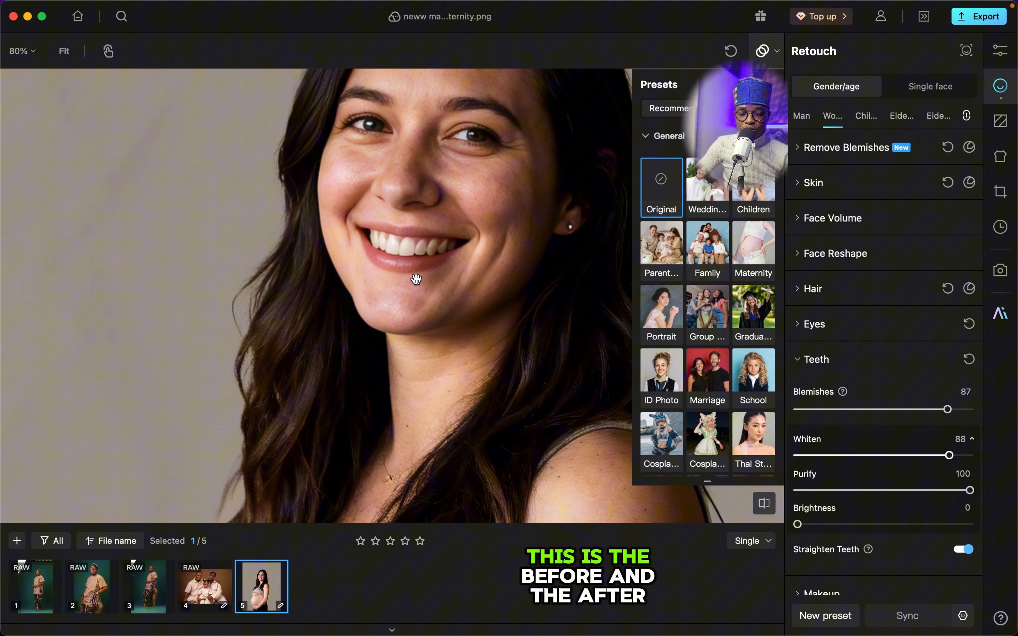
{"action": "key", "text": "backslash"}
{"action": "key", "text": "backslash"}
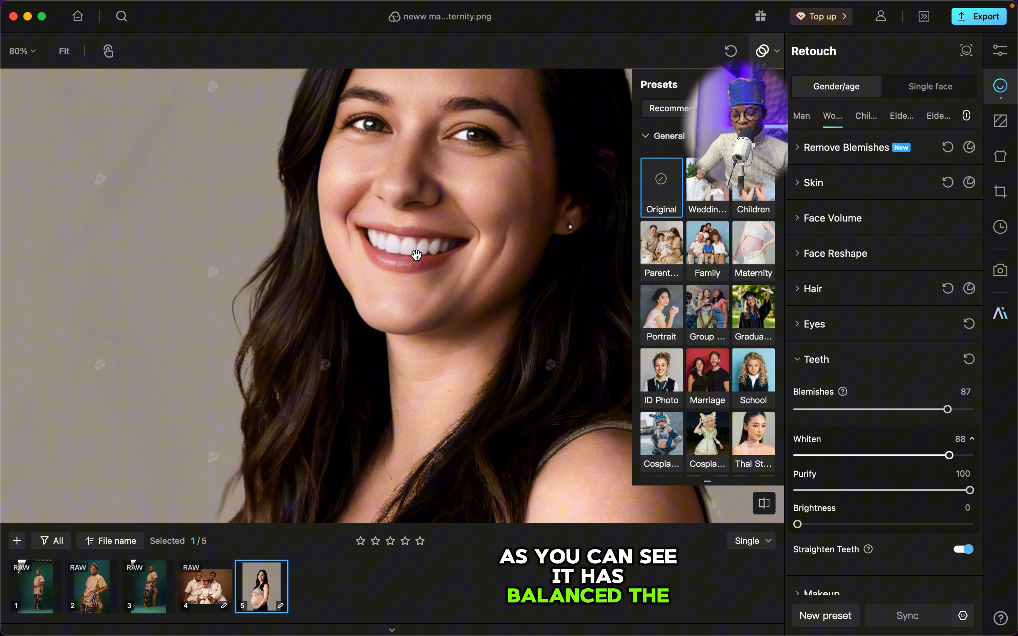
{"action": "double_click", "coordinate": [417, 255]}
{"action": "left_click", "coordinate": [876, 353]}
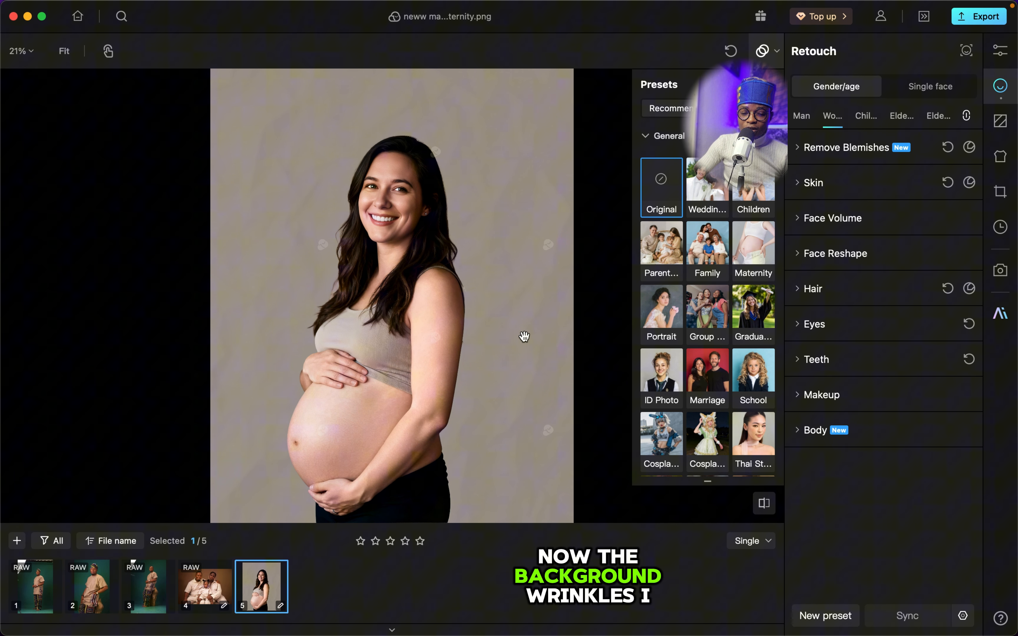
Set Clean Background to 95 to smooth the backdrop wrinkles, and compare the photo before and after.
{"action": "left_click", "coordinate": [1001, 123]}
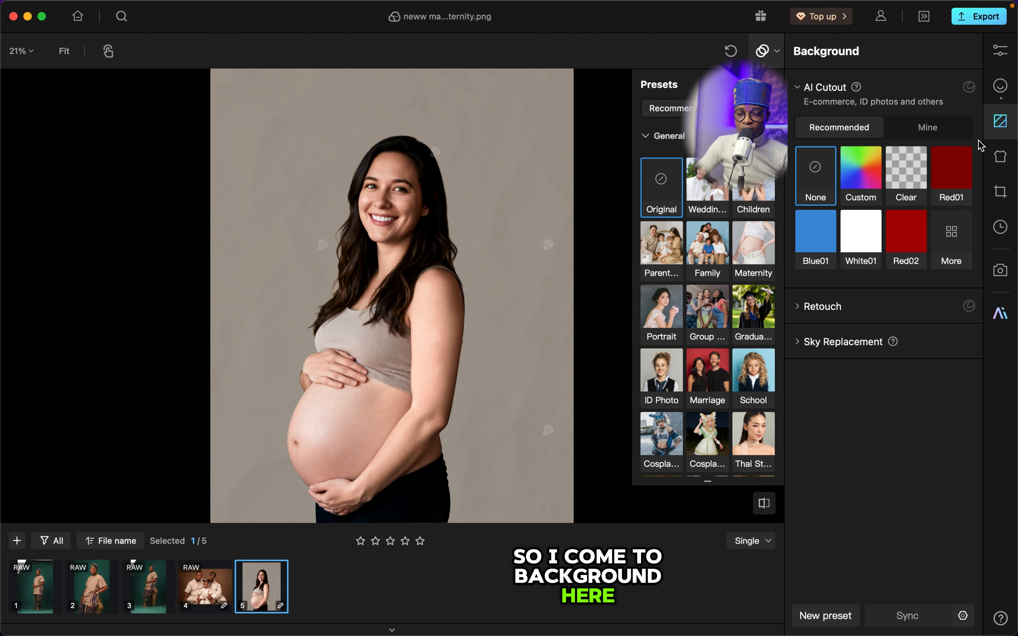
{"action": "left_click", "coordinate": [882, 316]}
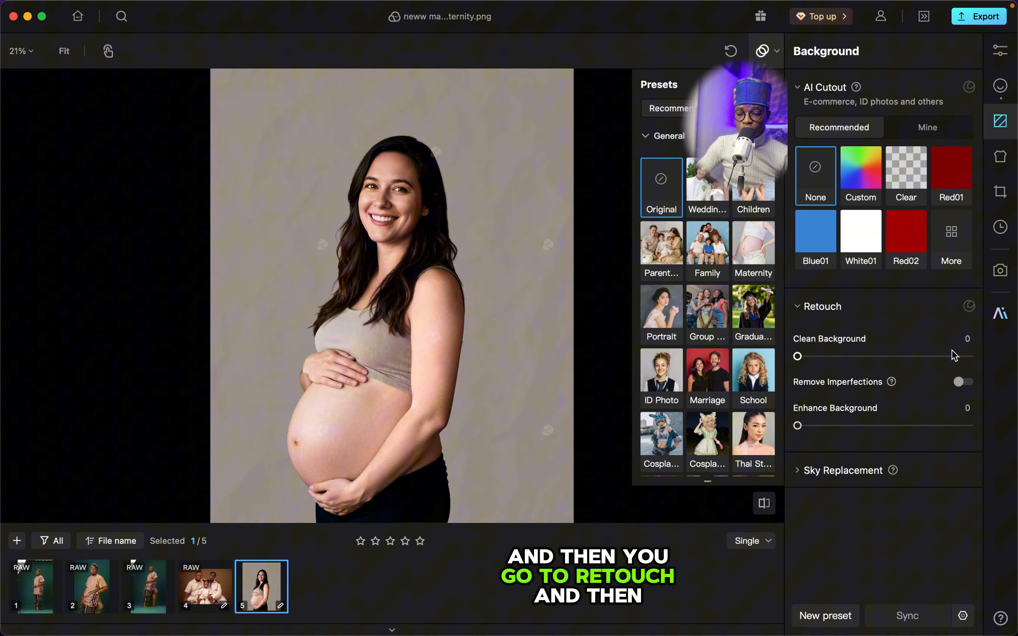
{"action": "left_click", "coordinate": [958, 357]}
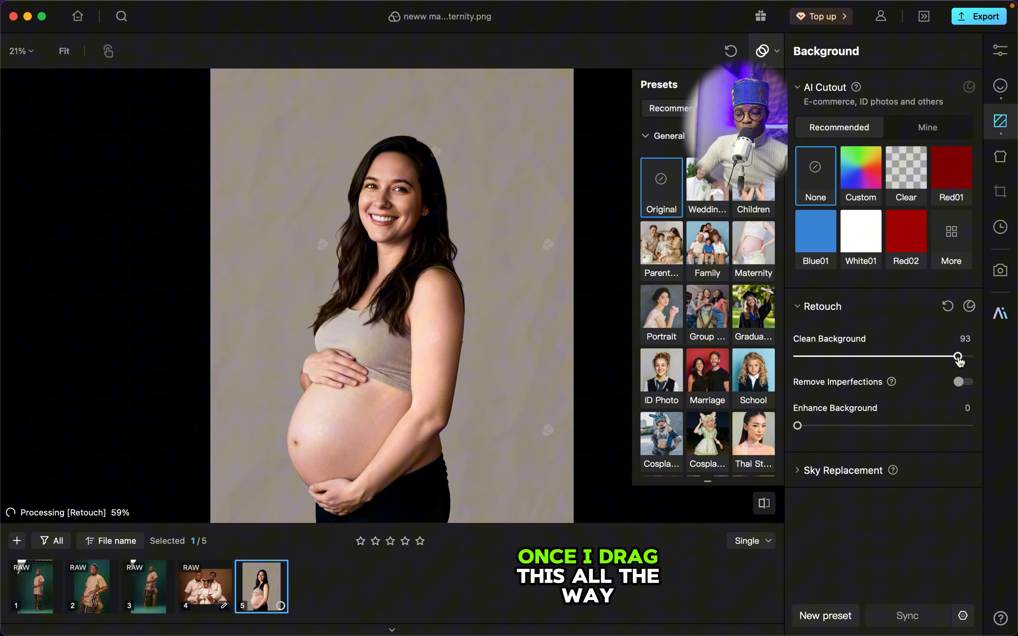
{"action": "left_click_drag", "start_coordinate": [959, 356], "coordinate": [961, 357]}
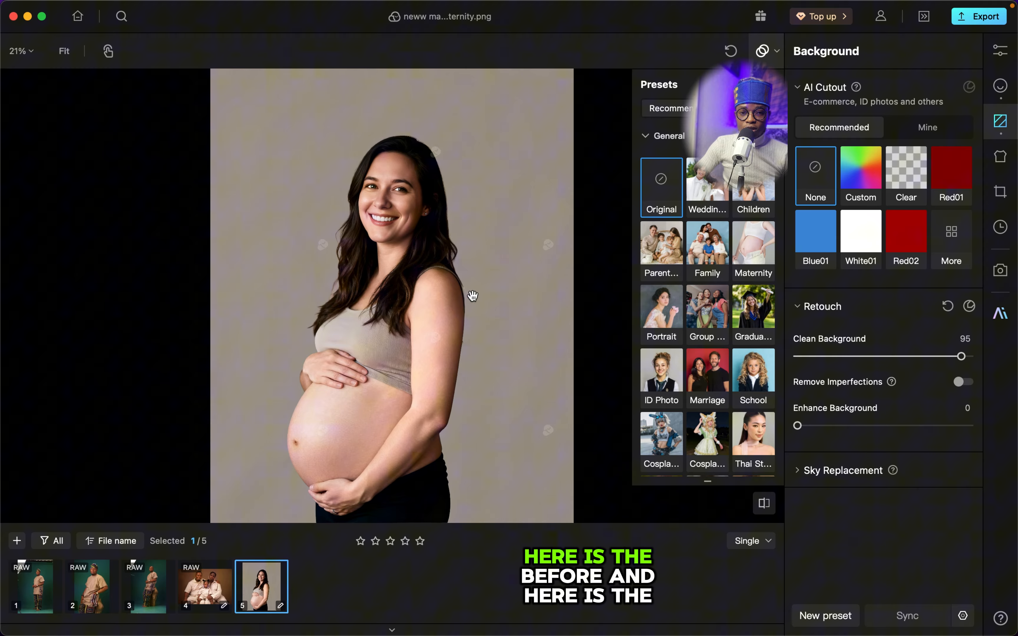
{"action": "key", "text": "backslash"}
{"action": "key", "text": "backslash"}
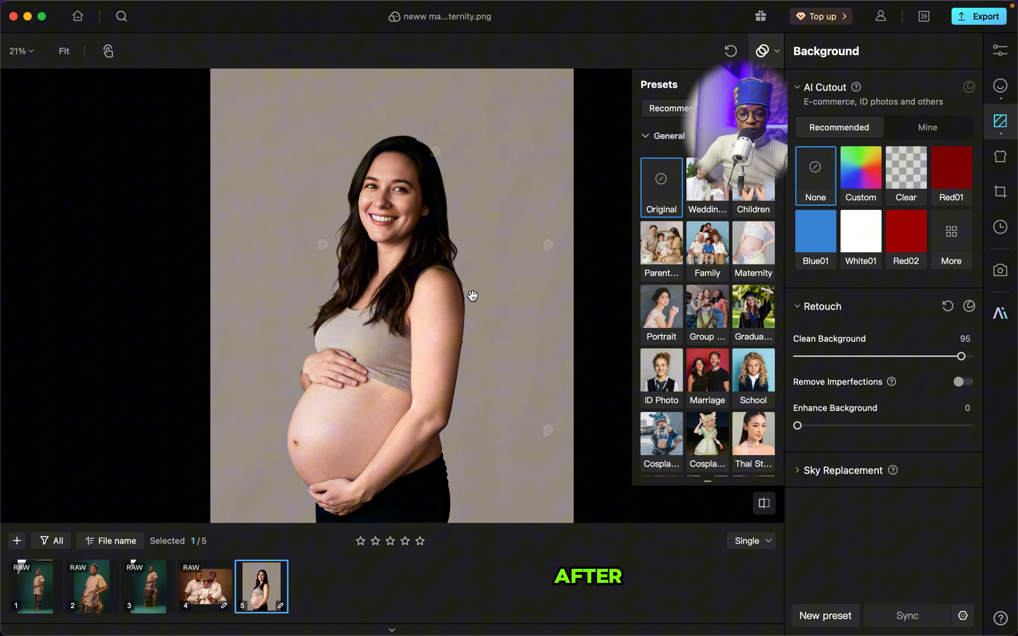
{"action": "key", "text": "backslash"}
{"action": "key", "text": "backslash"}
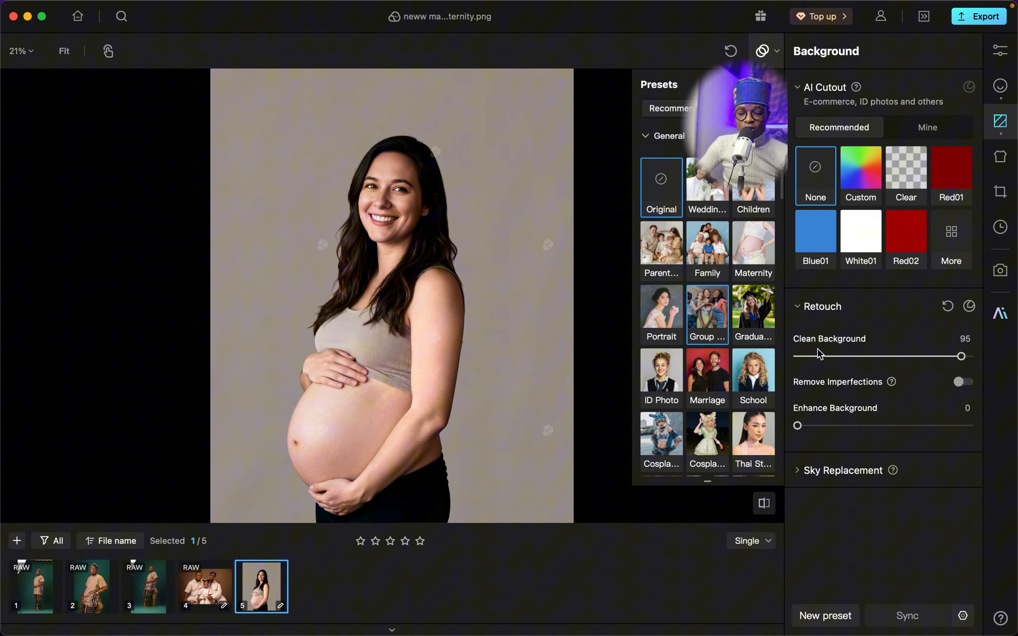
{"action": "left_click", "coordinate": [448, 314]}
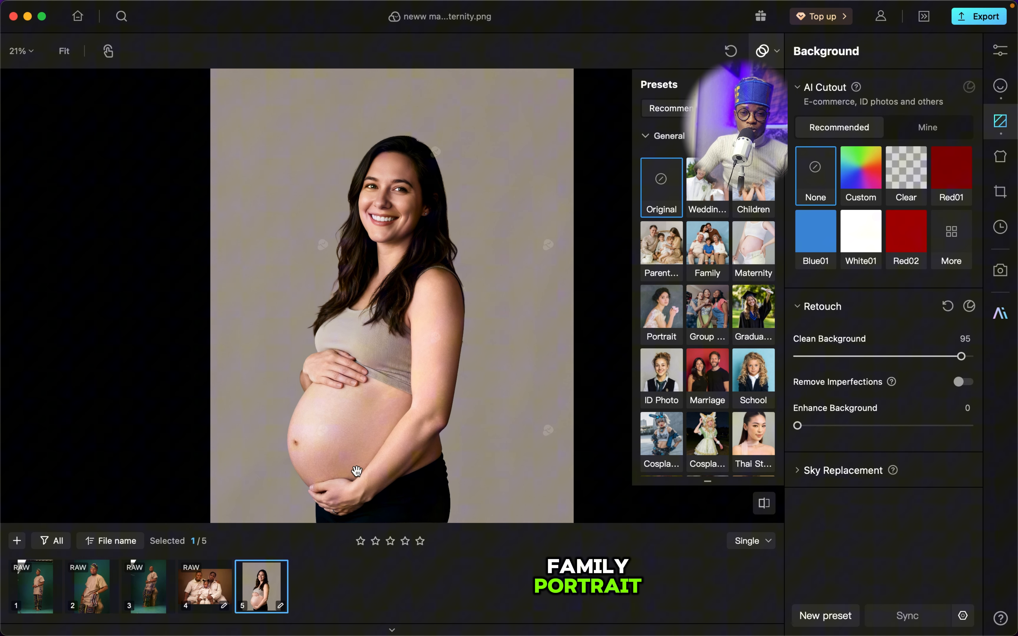
Switch to the family portrait FM (416).CR2, hide the presets and show its Retouch settings.
{"action": "left_click", "coordinate": [197, 607]}
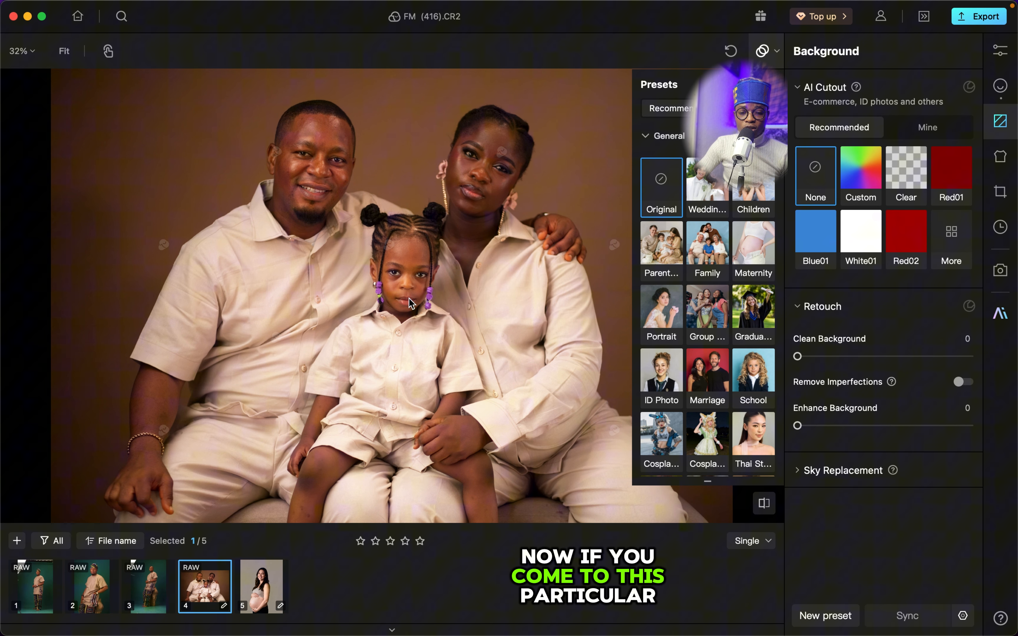
{"action": "left_click", "coordinate": [777, 51]}
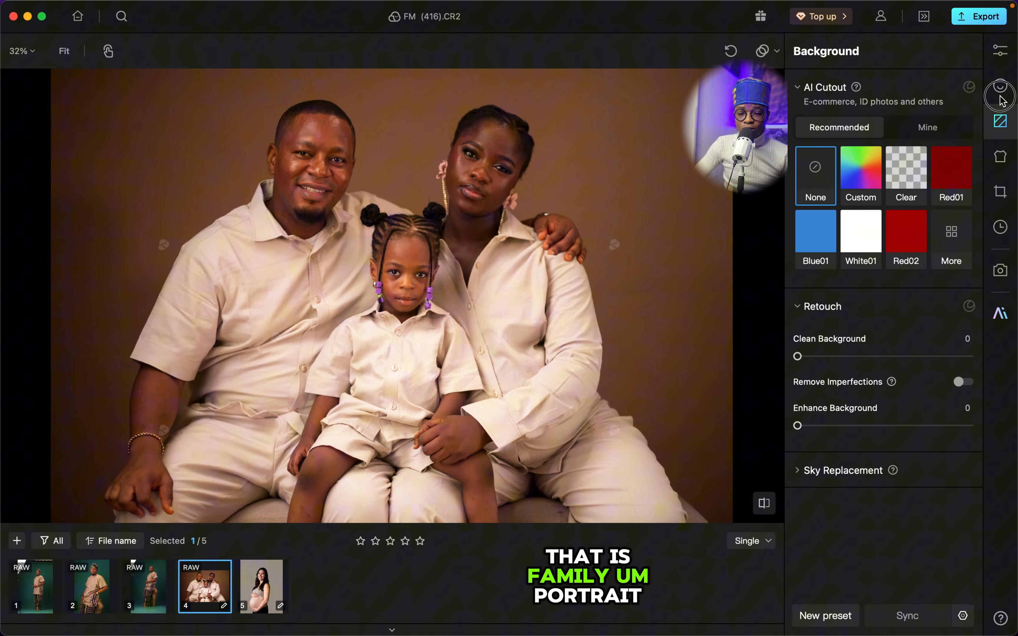
{"action": "left_click", "coordinate": [1001, 85]}
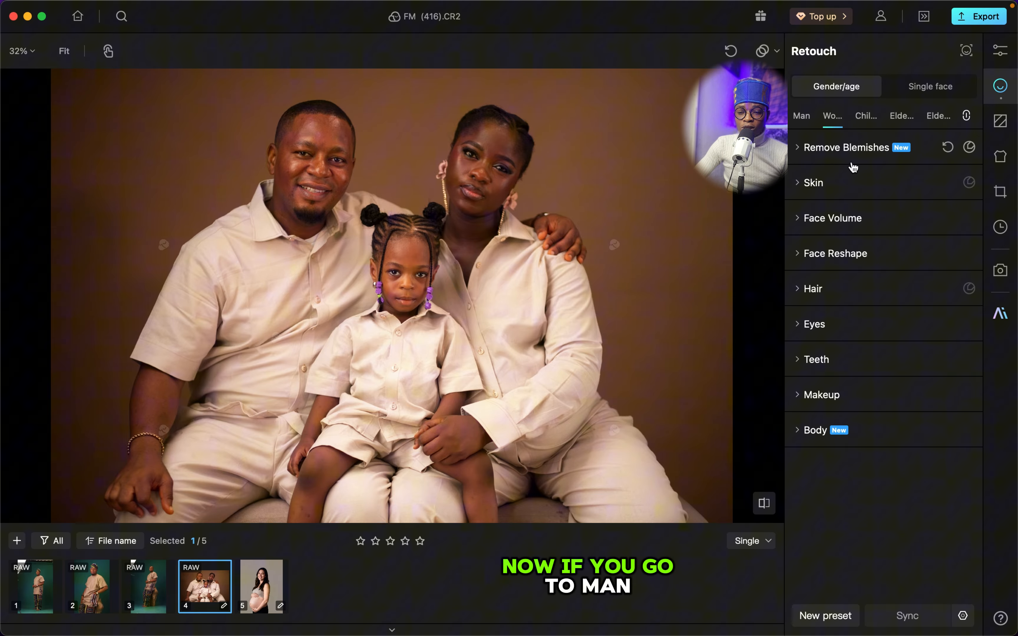
Look through the separate Remove Blemishes settings for the Man, Woman and Child categories.
{"action": "left_click", "coordinate": [806, 122]}
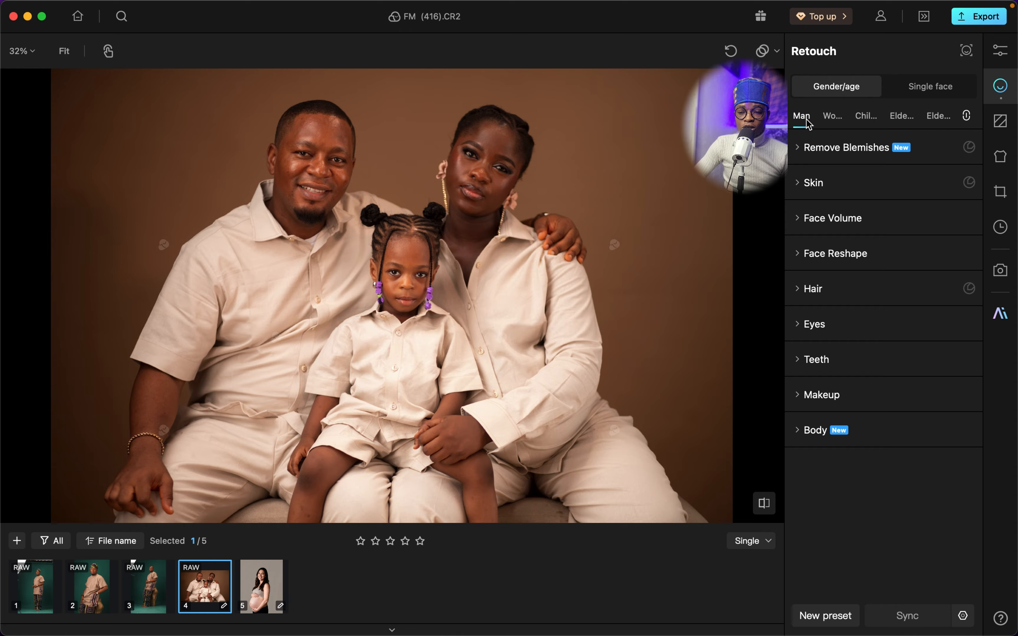
{"action": "left_click", "coordinate": [861, 152]}
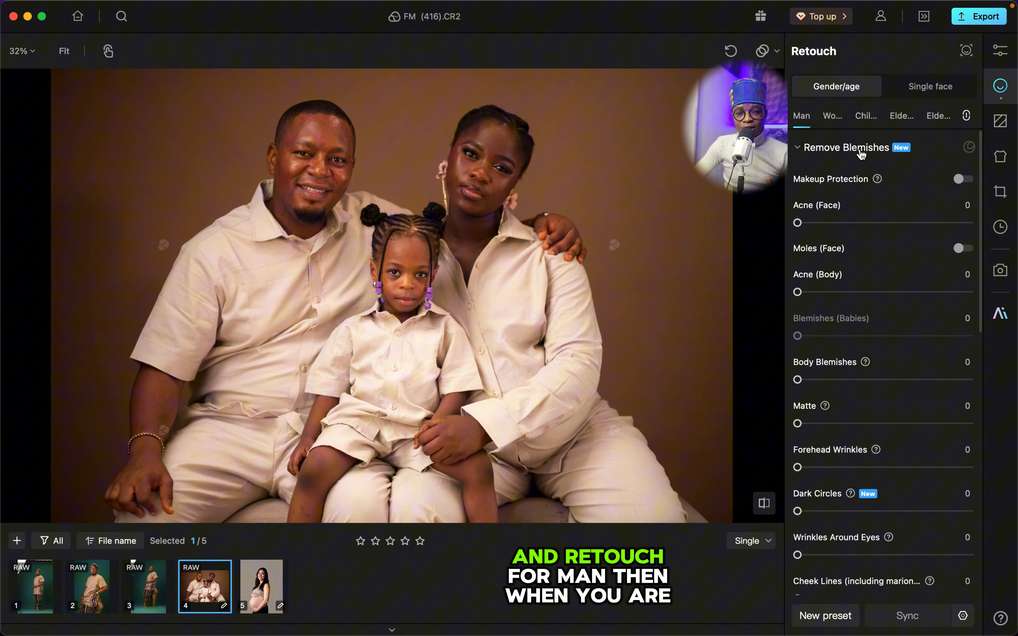
{"action": "left_click", "coordinate": [832, 116]}
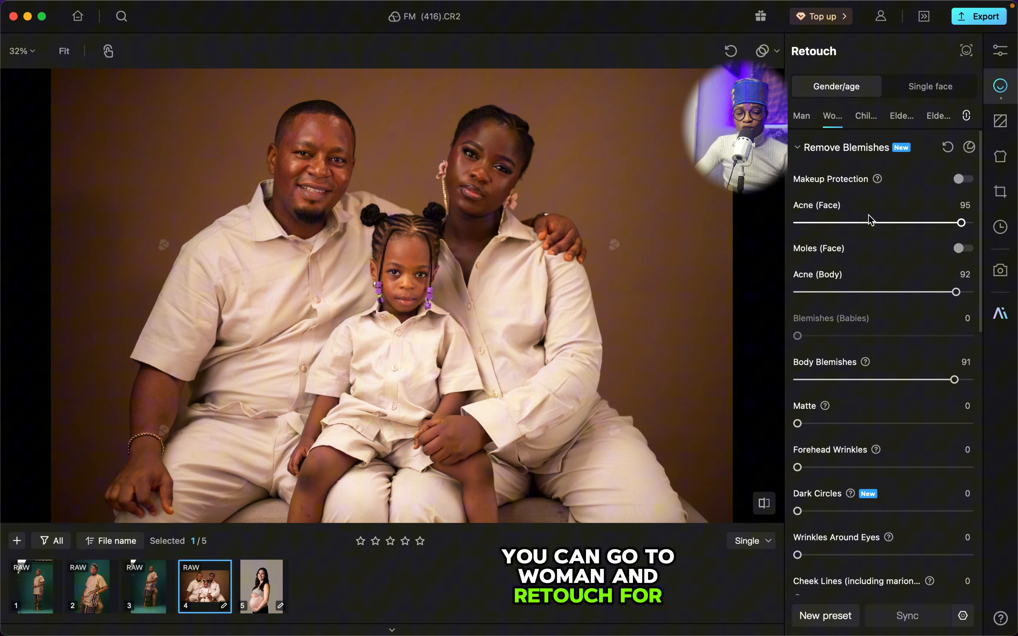
{"action": "left_click", "coordinate": [866, 118]}
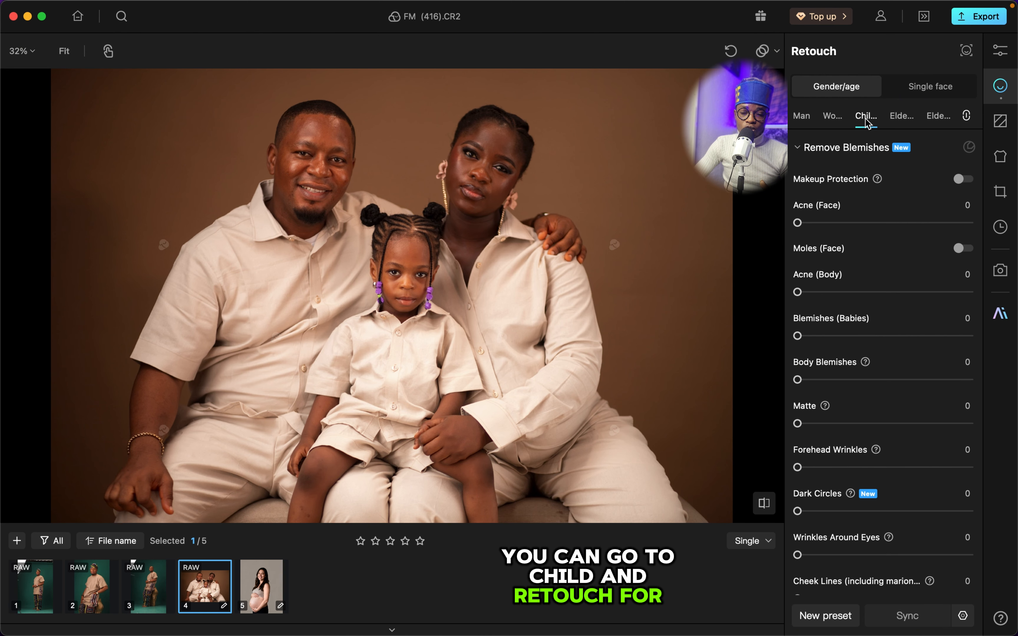
Reset the family portrait's adjustments and examine the unretouched faces up close.
{"action": "left_click", "coordinate": [732, 64]}
{"action": "scroll", "coordinate": [483, 214], "scroll_direction": "up", "scroll_amount": 10}
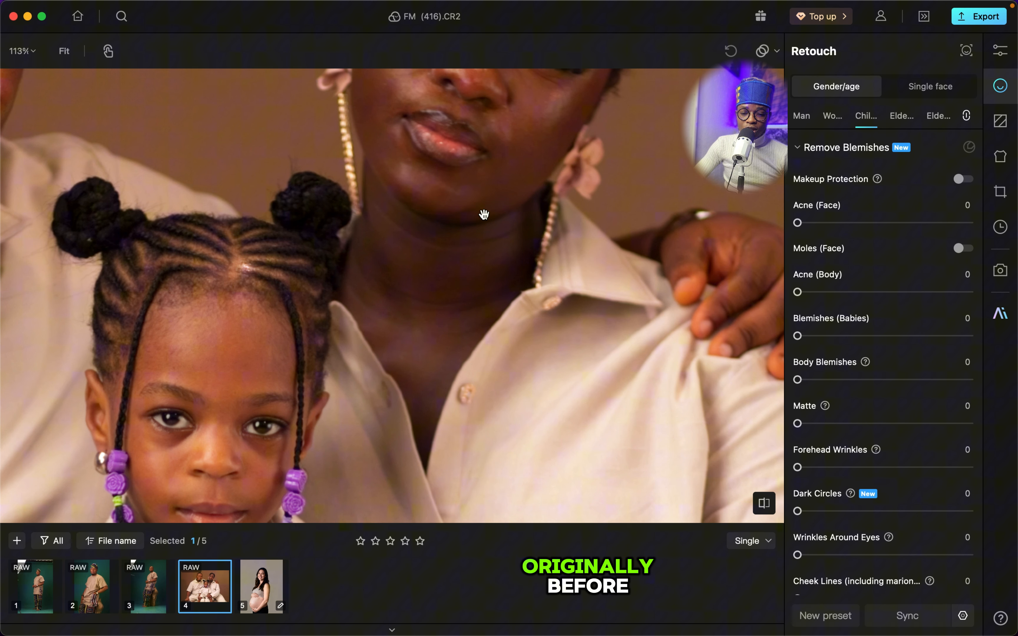
{"action": "left_click_drag", "start_coordinate": [484, 215], "coordinate": [643, 259]}
{"action": "scroll", "coordinate": [532, 243], "scroll_direction": "down", "scroll_amount": 8}
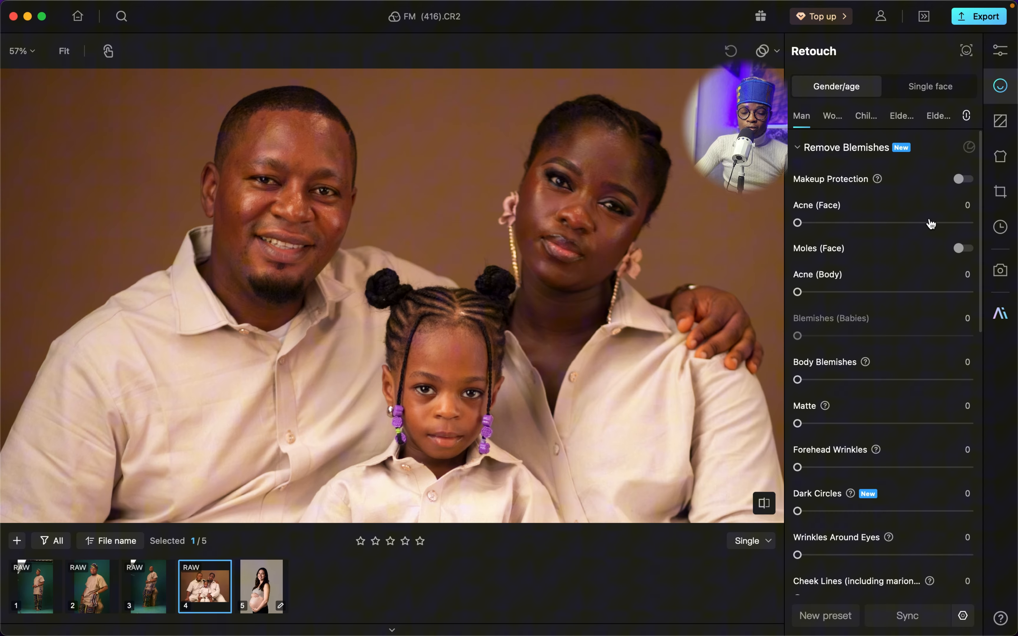
For the man, set Acne (Face) and Acne (Body) removal to 93 and Body Blemishes to 86.
{"action": "left_click", "coordinate": [959, 223]}
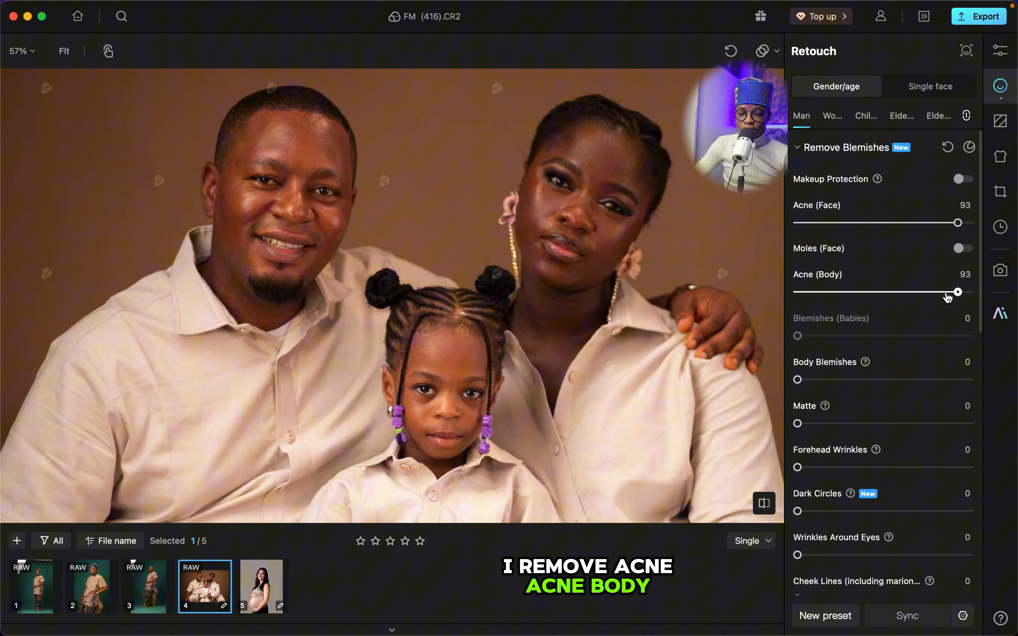
{"action": "left_click", "coordinate": [945, 380]}
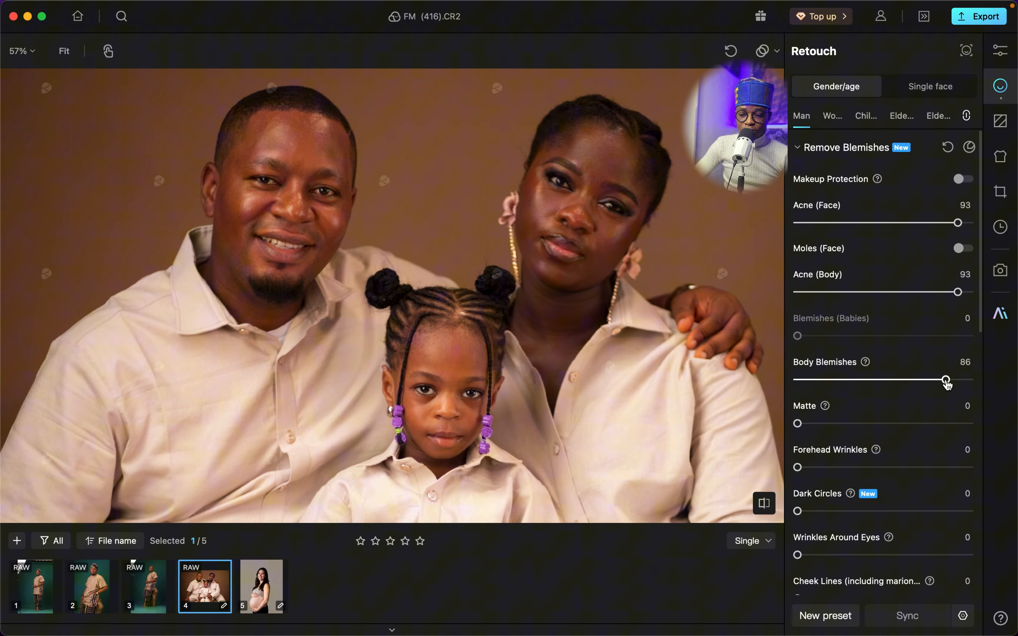
{"action": "left_click", "coordinate": [858, 148]}
Set the man's Neutral Gray Leveling to 92, Neutral Gray Contour to 82 and Frequency Separation (Body) to 25, and raise Frequency Separation for the face.
{"action": "left_click", "coordinate": [863, 182]}
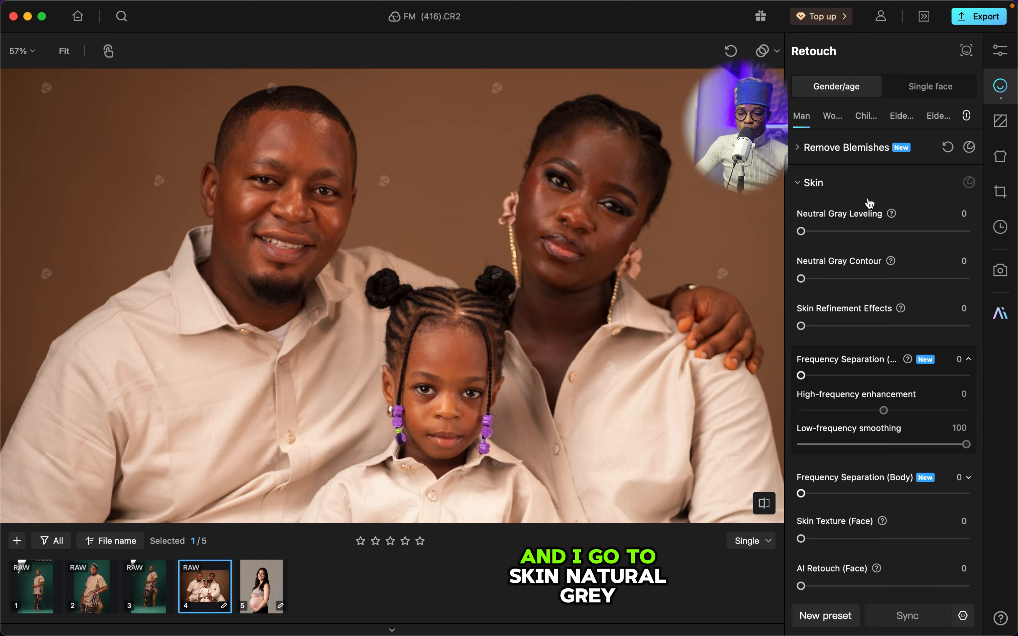
{"action": "left_click", "coordinate": [954, 232]}
{"action": "left_click", "coordinate": [937, 279]}
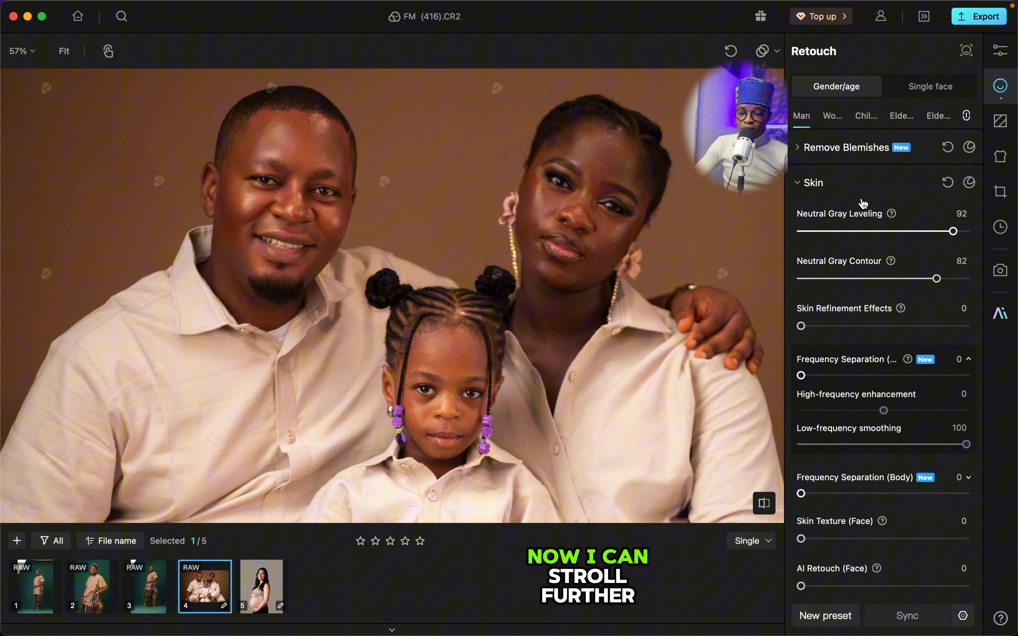
{"action": "scroll", "coordinate": [852, 443], "scroll_direction": "down", "scroll_amount": 3}
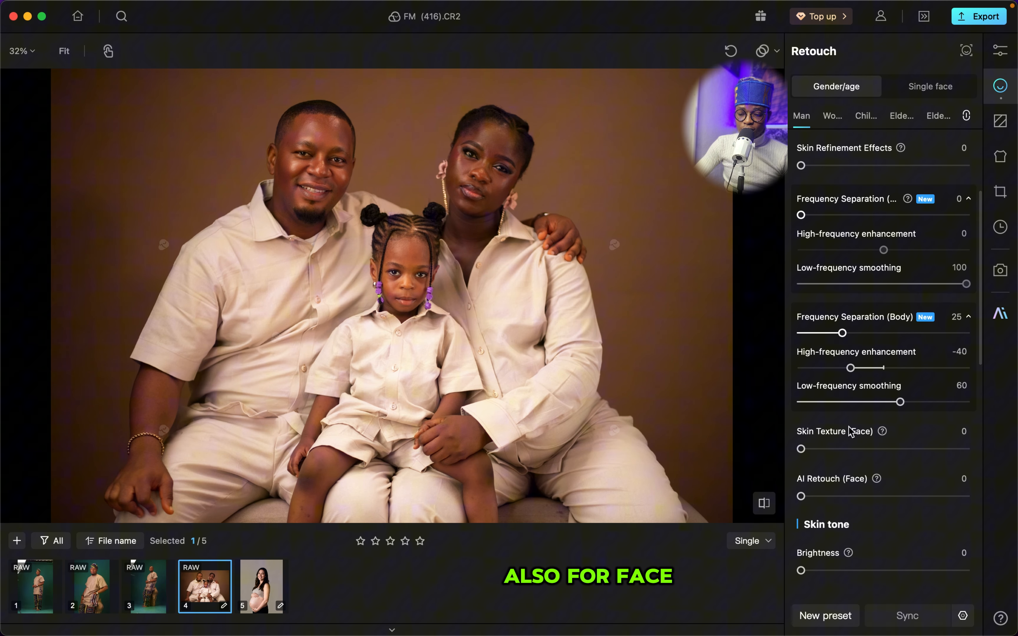
{"action": "left_click_drag", "start_coordinate": [801, 215], "coordinate": [841, 216]}
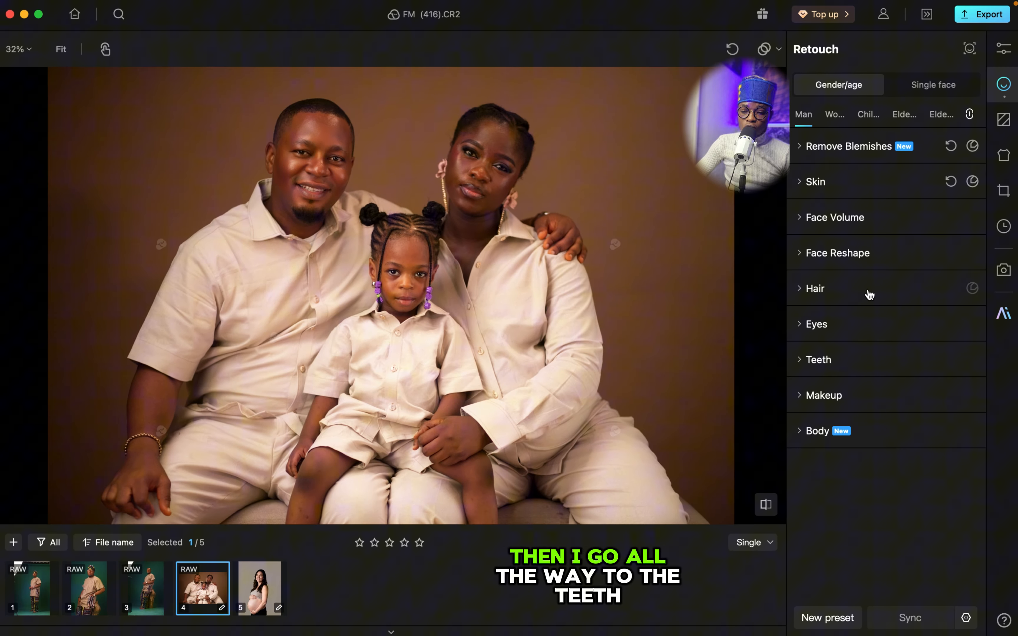
Set the man's teeth Whiten to 84 and Brightness to 72, and enable Straighten Teeth.
{"action": "left_click", "coordinate": [850, 366]}
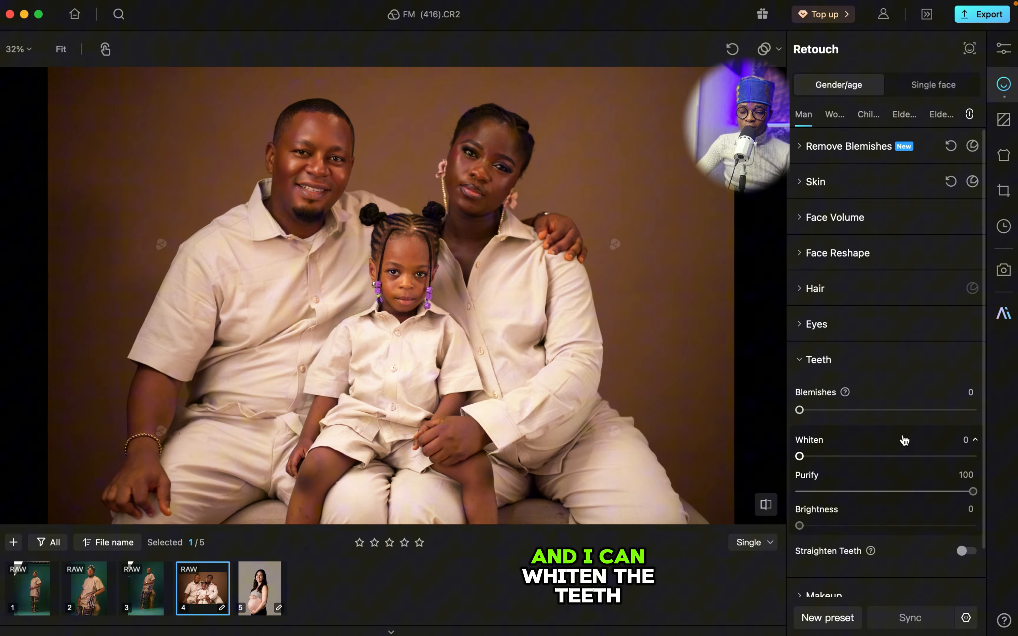
{"action": "left_click", "coordinate": [946, 457]}
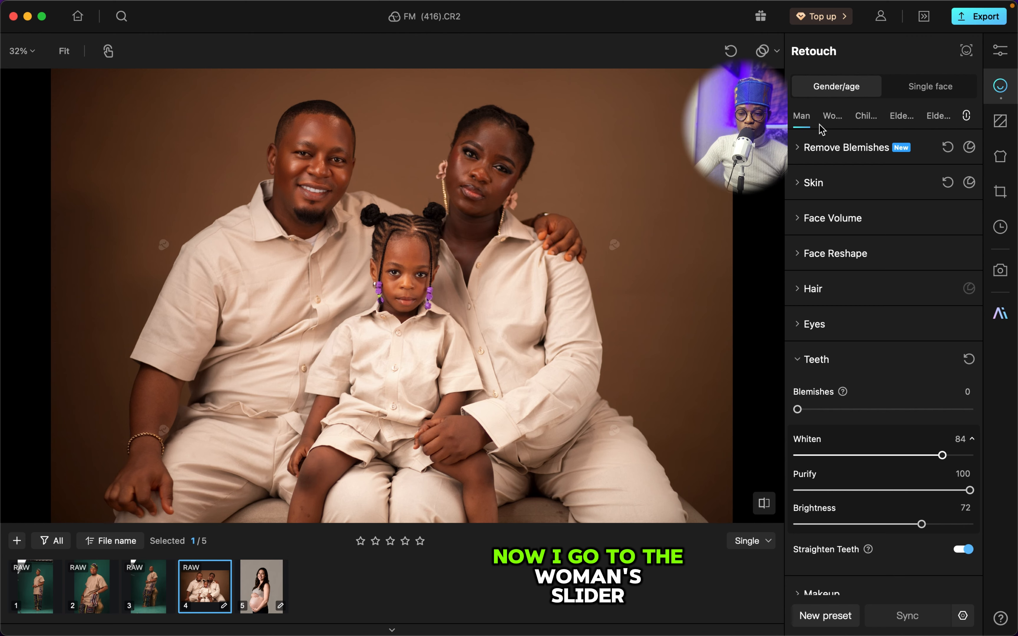
For the woman, set Acne (Face) removal to 88 and raise Acne (Body) and Body Blemishes removal.
{"action": "left_click", "coordinate": [831, 117]}
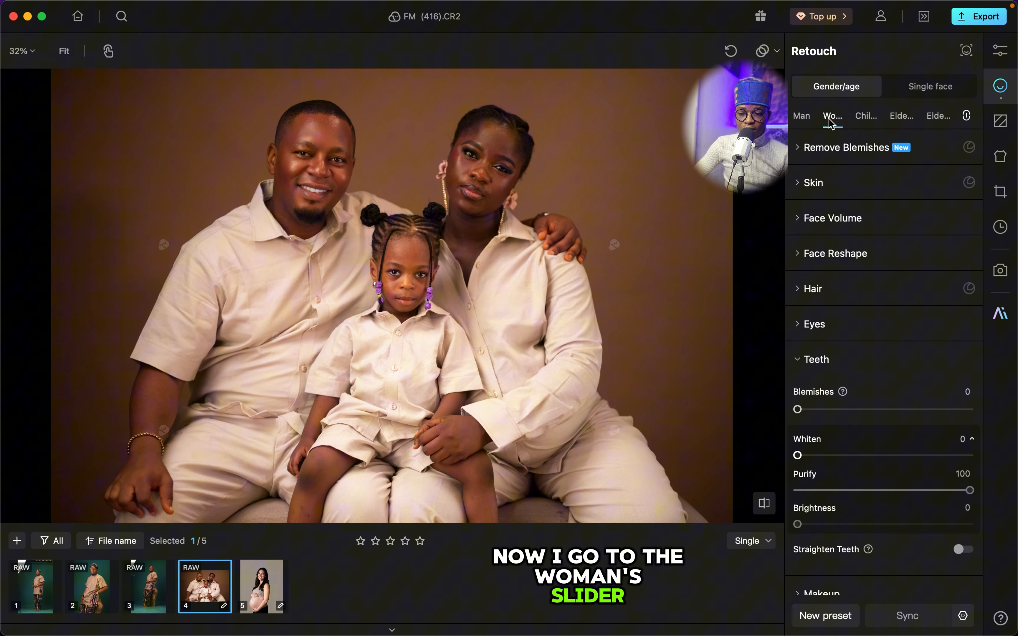
{"action": "left_click", "coordinate": [869, 158]}
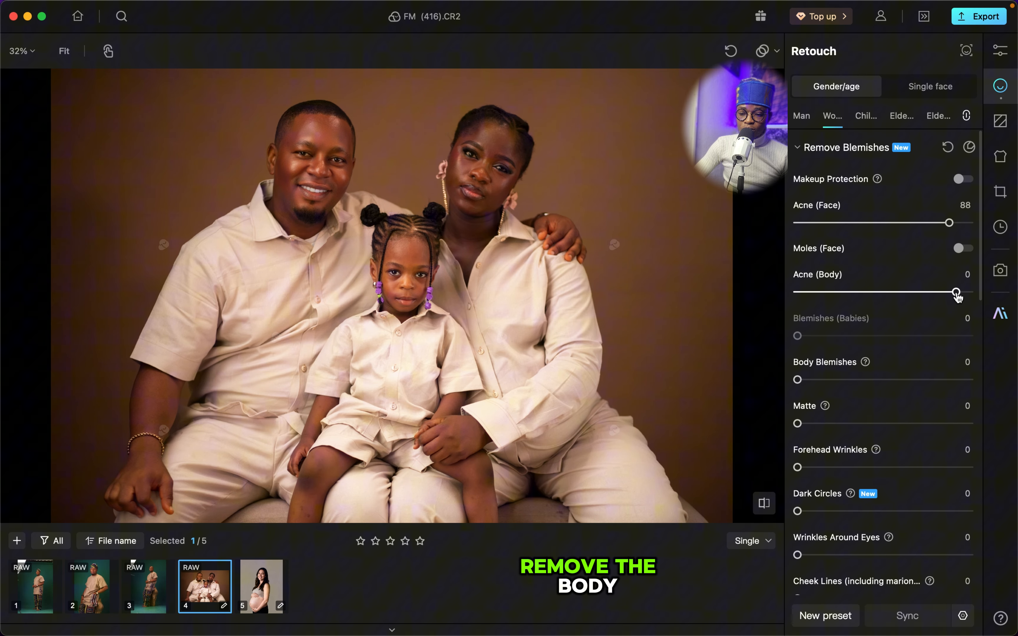
{"action": "left_click", "coordinate": [957, 380]}
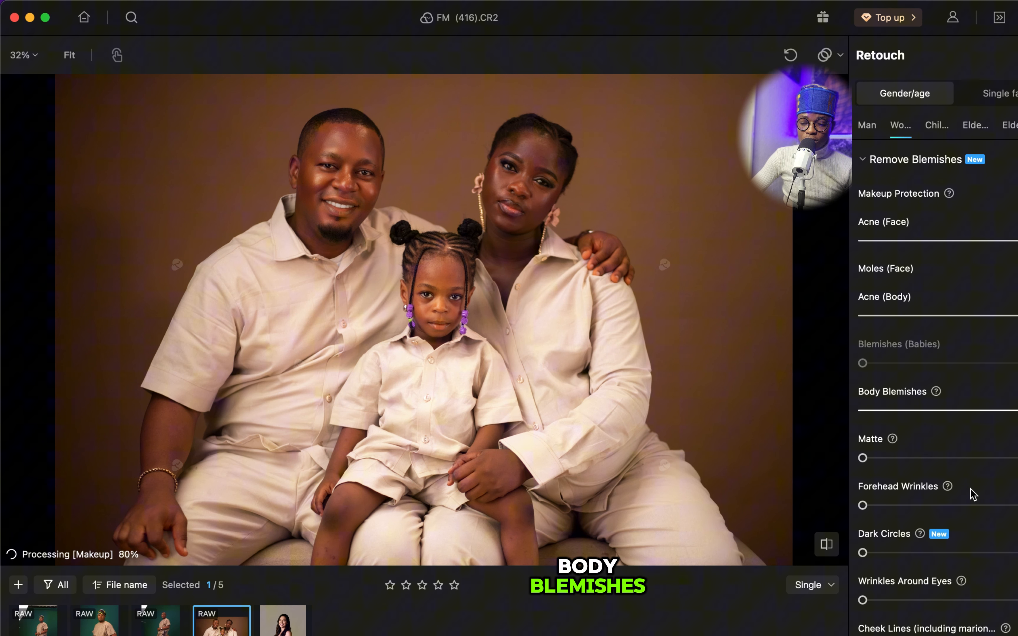
Raise the woman's Forehead Wrinkles, Dark Circles, Wrinkles Around Eyes, Smile Lines, Lip Lines and Neck Wrinkles removal.
{"action": "scroll", "coordinate": [1012, 484], "scroll_direction": "down", "scroll_amount": 3}
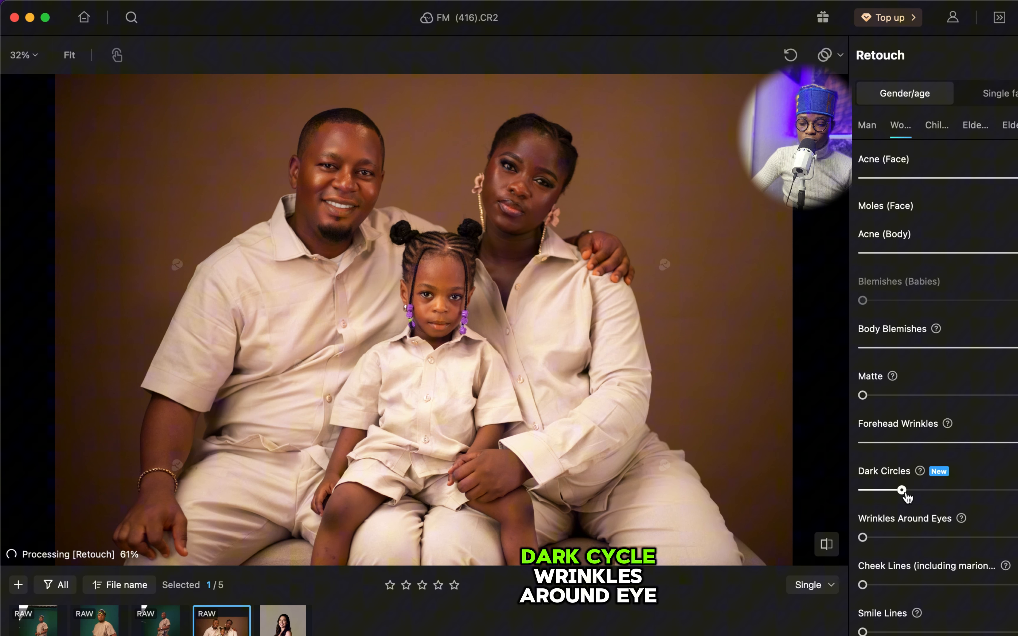
{"action": "left_click_drag", "start_coordinate": [863, 538], "coordinate": [906, 538]}
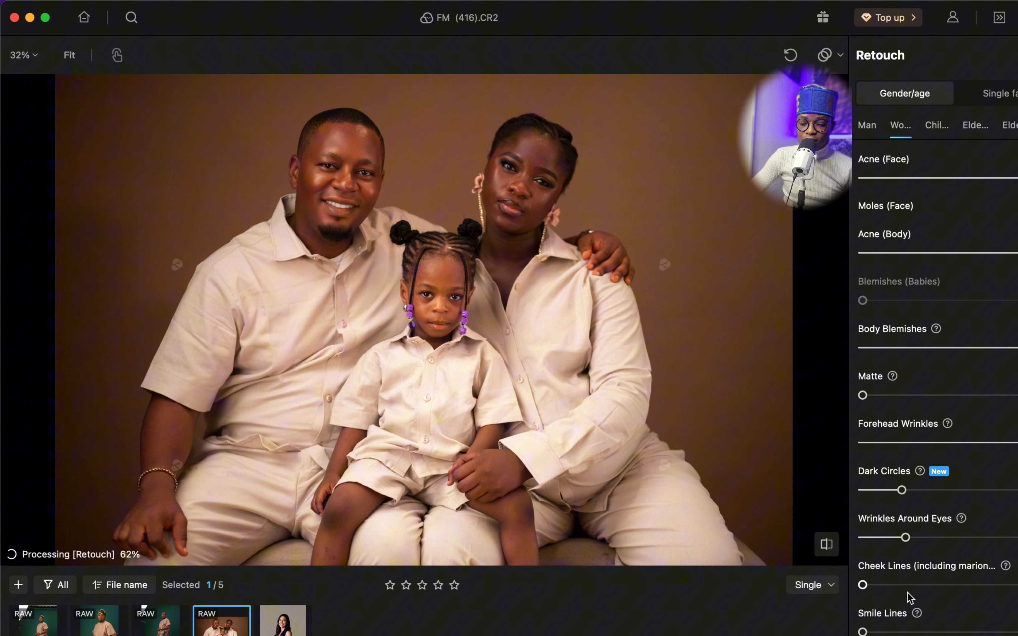
{"action": "scroll", "coordinate": [909, 595], "scroll_direction": "down", "scroll_amount": 3}
{"action": "left_click", "coordinate": [914, 549]}
{"action": "scroll", "coordinate": [914, 552], "scroll_direction": "down", "scroll_amount": 2}
{"action": "left_click", "coordinate": [912, 550]}
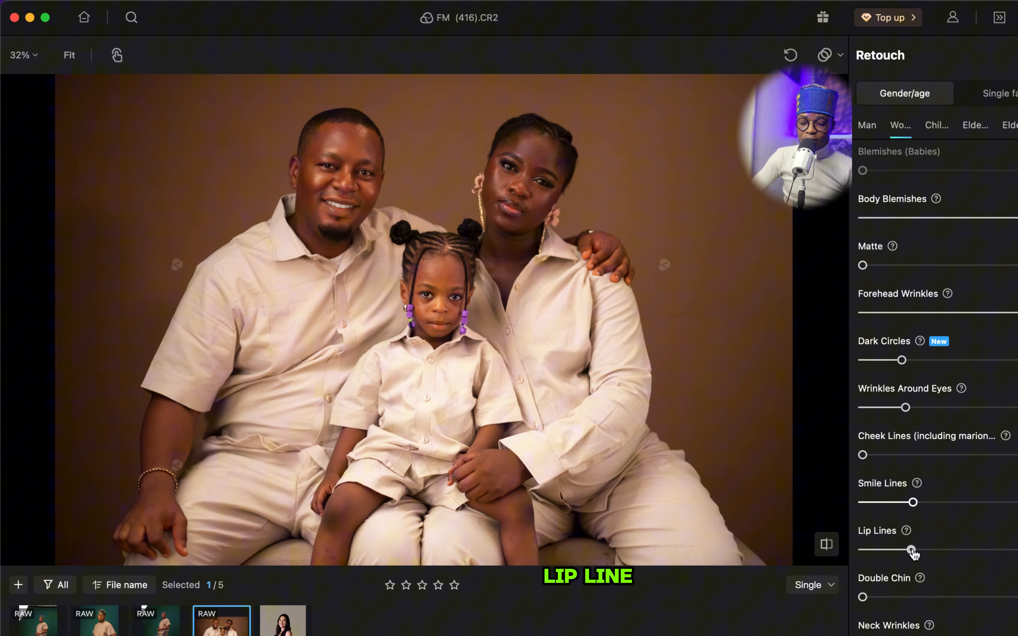
{"action": "scroll", "coordinate": [914, 555], "scroll_direction": "down", "scroll_amount": 3}
{"action": "left_click", "coordinate": [1017, 580]}
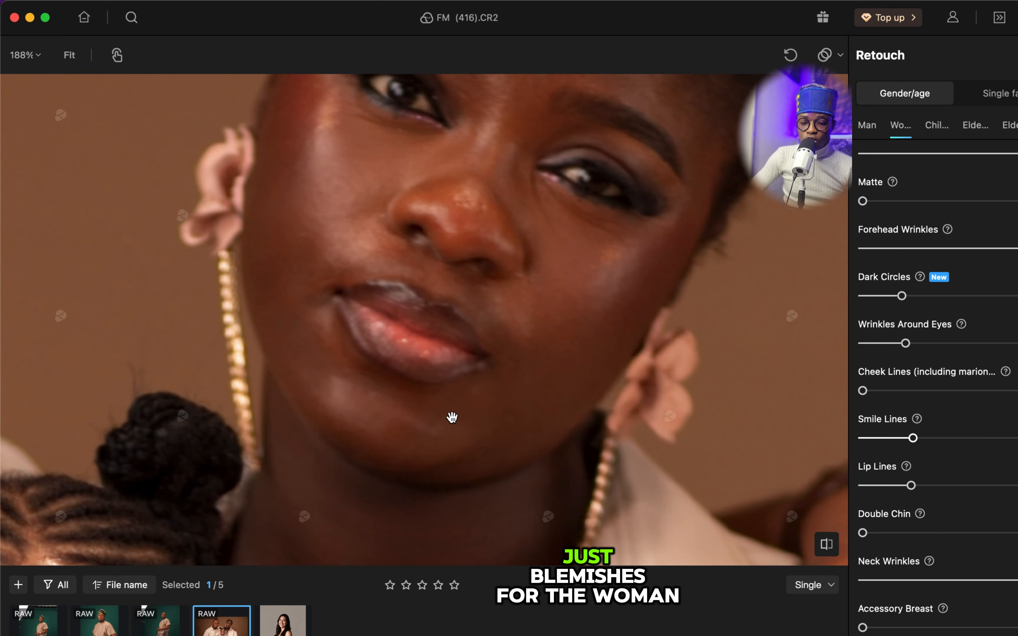
{"action": "scroll", "coordinate": [452, 417], "scroll_direction": "down", "scroll_amount": 3}
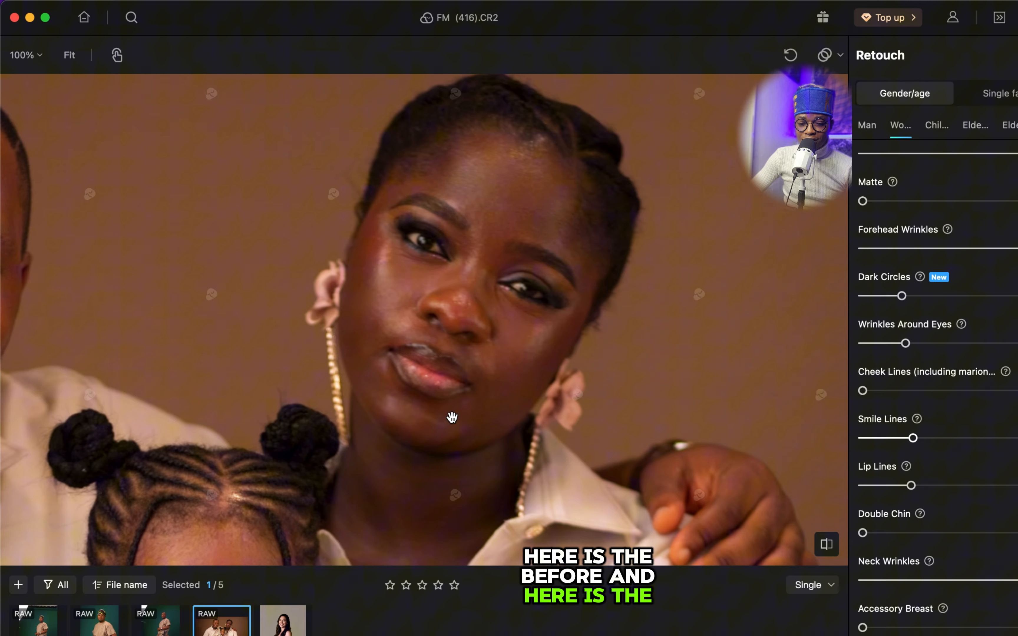
{"action": "left_click", "coordinate": [945, 167]}
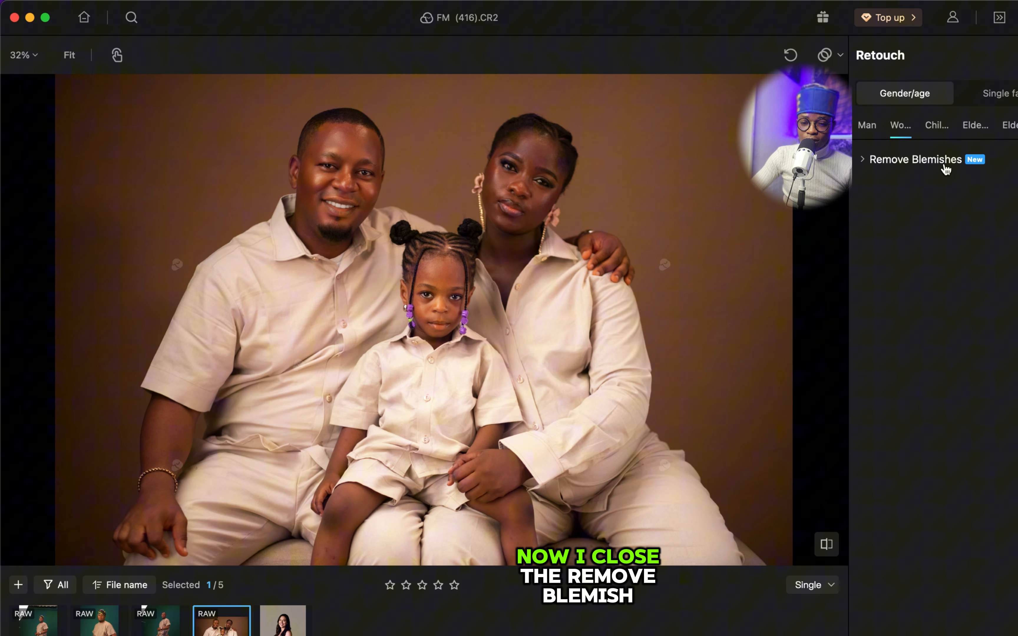
Set the woman's Neutral Gray Leveling to 90, Neutral Gray Contour to 86, and Frequency Separation to 26 for the face and 23 for the body.
{"action": "left_click", "coordinate": [935, 209]}
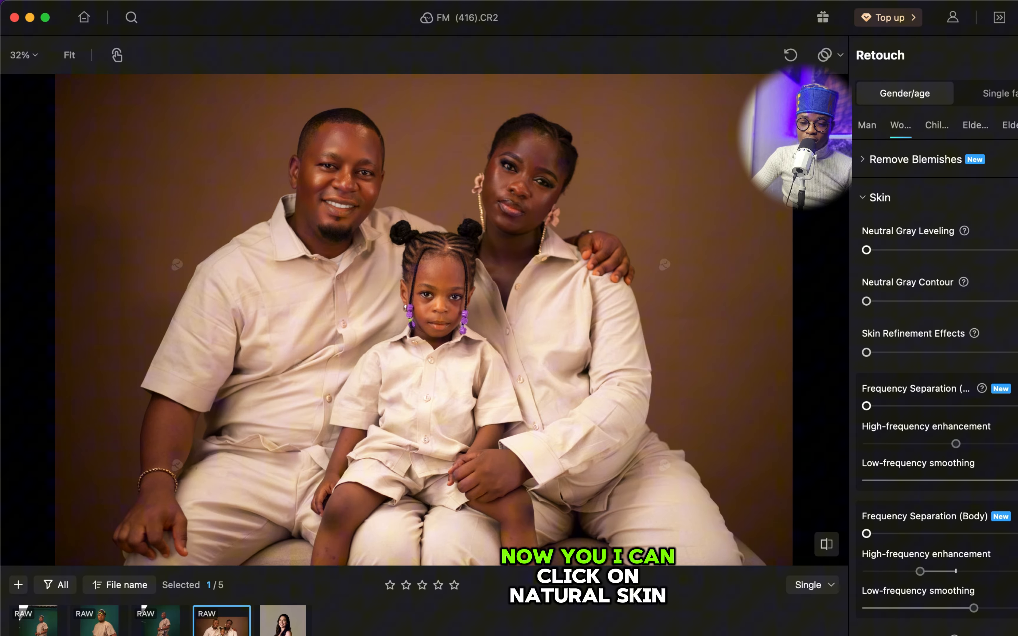
{"action": "left_click", "coordinate": [1017, 251]}
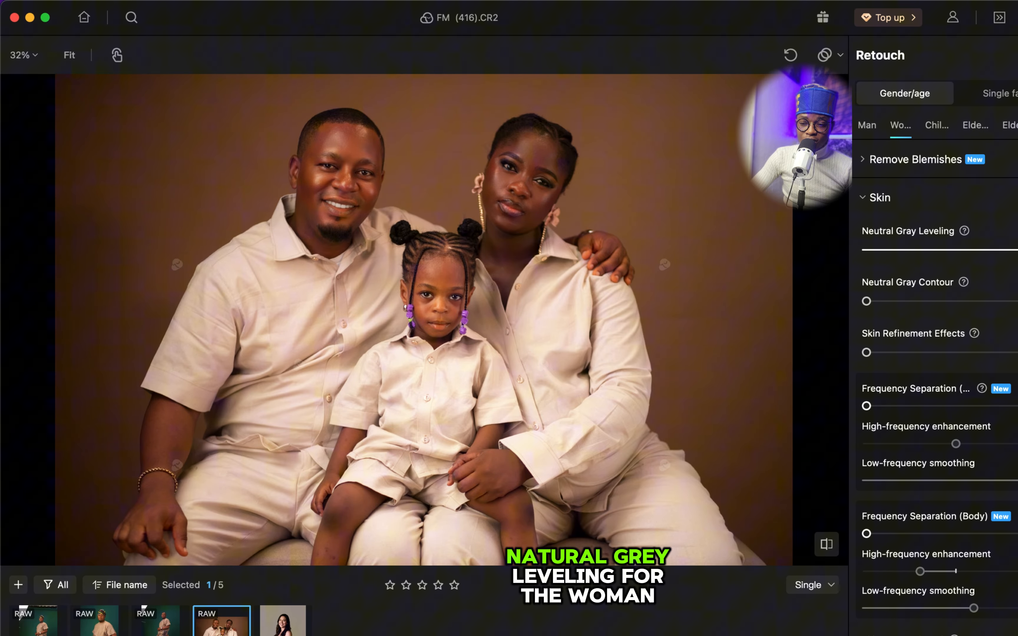
{"action": "left_click", "coordinate": [561, 184]}
{"action": "left_click_drag", "start_coordinate": [561, 184], "coordinate": [617, 318]}
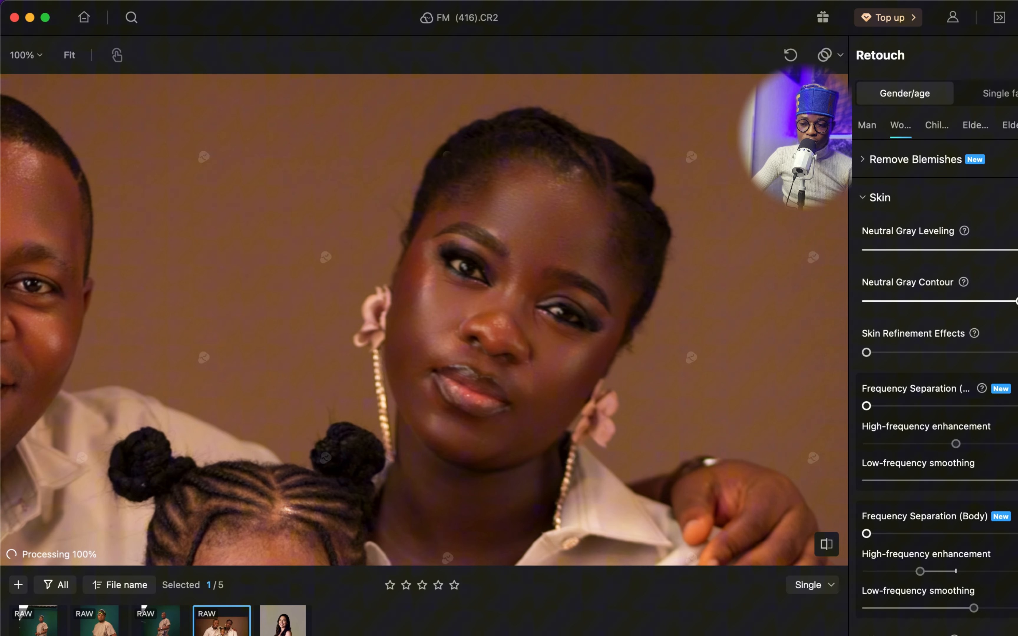
{"action": "left_click", "coordinate": [915, 407]}
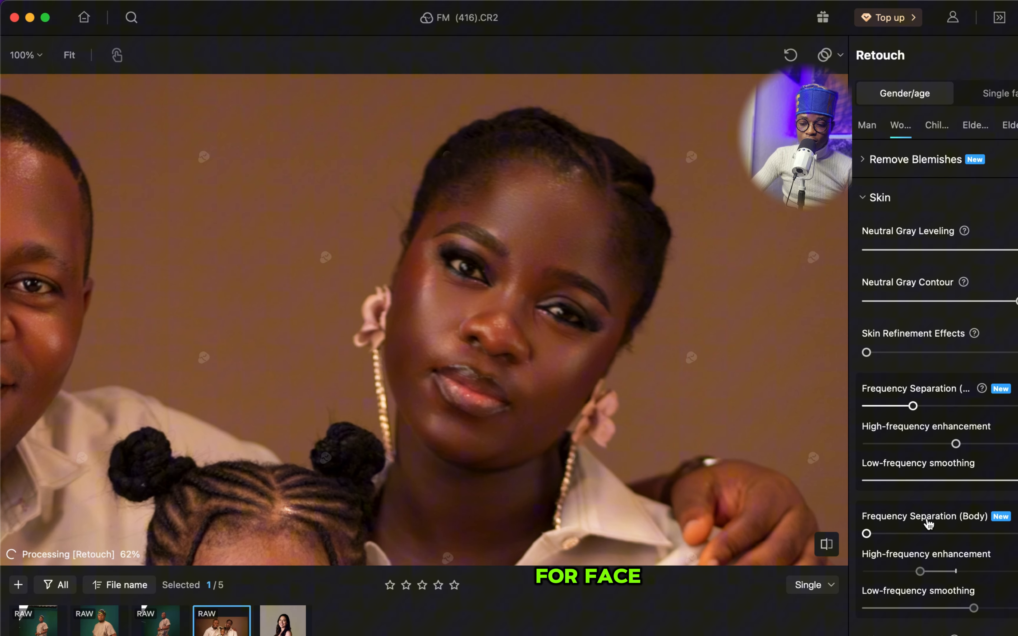
{"action": "left_click", "coordinate": [909, 534]}
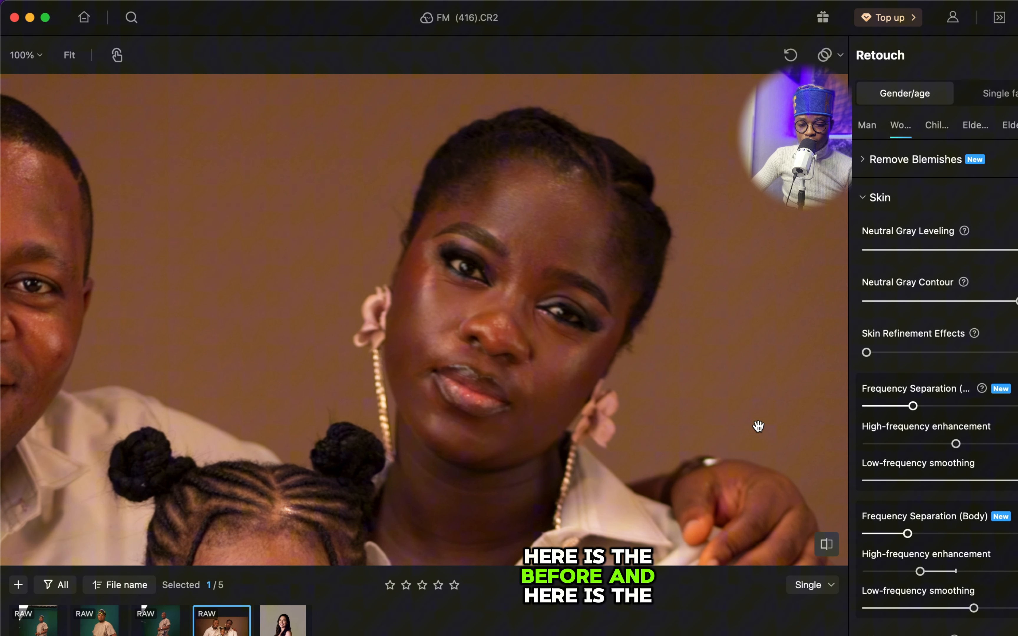
{"action": "left_click", "coordinate": [595, 364]}
{"action": "scroll", "coordinate": [962, 488], "scroll_direction": "down", "scroll_amount": 7}
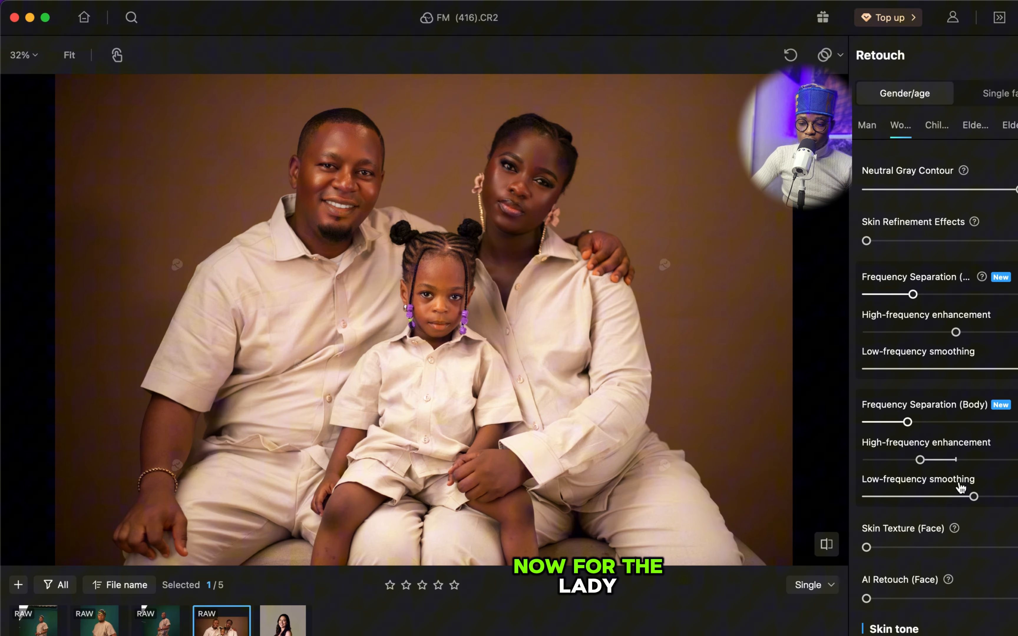
Set the woman's Skin Tone Balance to 96 for Face, 94 for Body and 49 for Multiple.
{"action": "scroll", "coordinate": [962, 488], "scroll_direction": "down", "scroll_amount": 5}
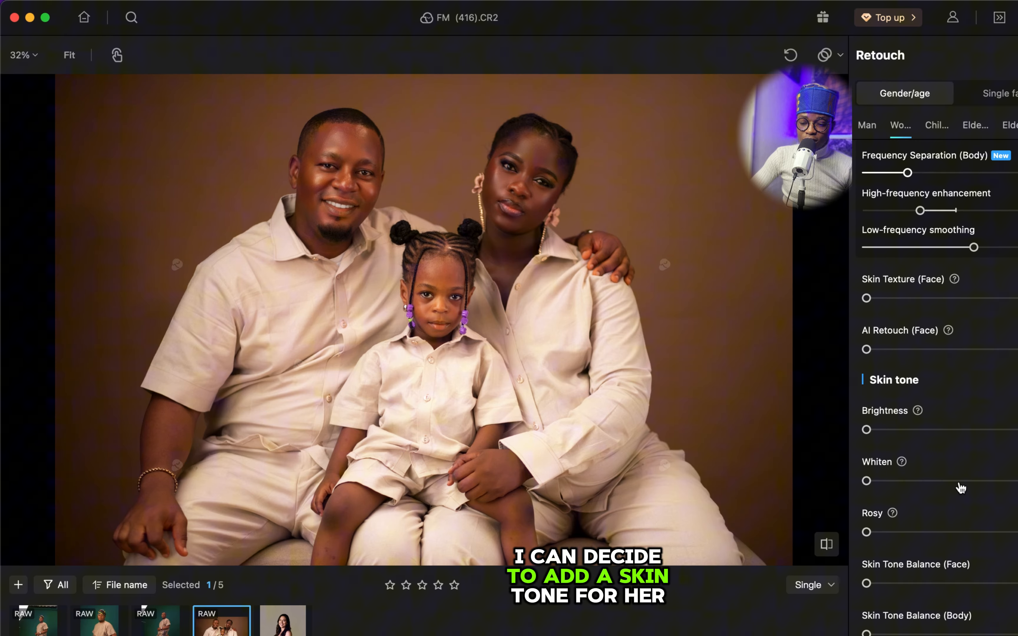
{"action": "left_click", "coordinate": [1017, 537]}
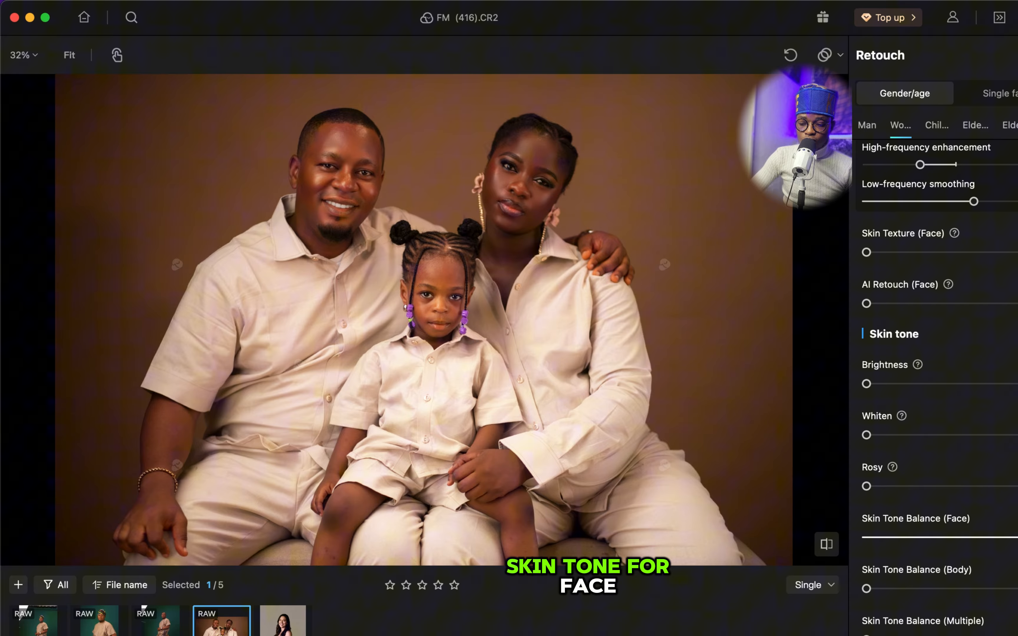
{"action": "left_click", "coordinate": [1017, 589]}
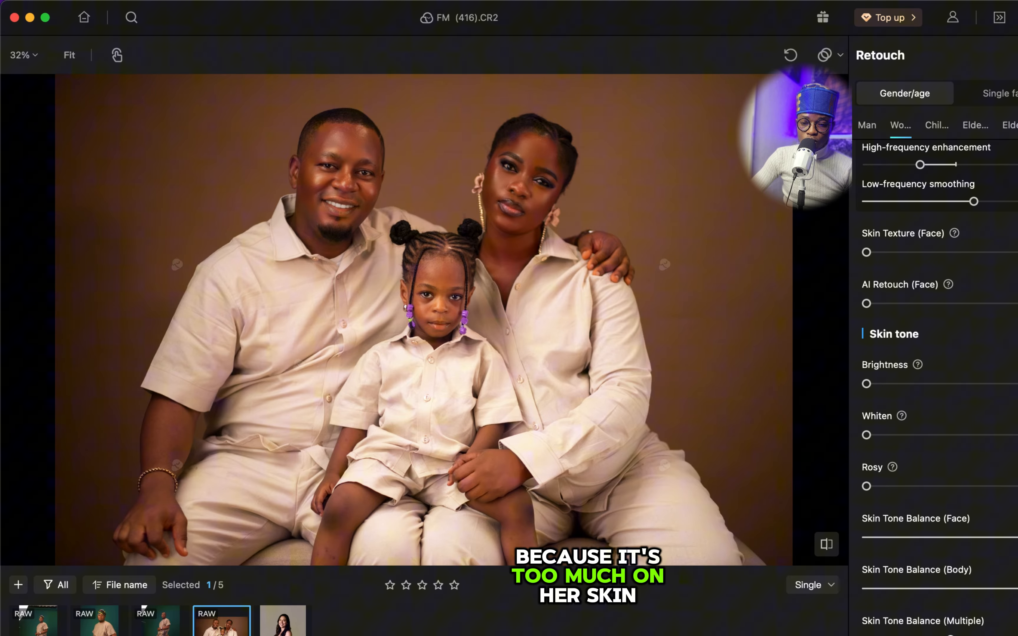
{"action": "left_click", "coordinate": [951, 635]}
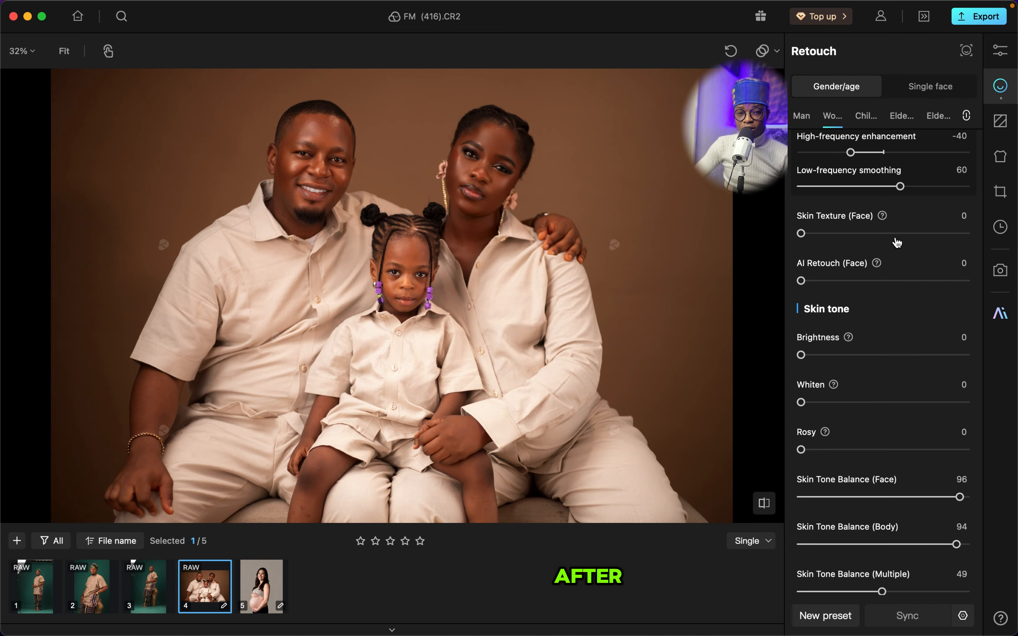
Brighten the woman's eyes.
{"action": "scroll", "coordinate": [895, 241], "scroll_direction": "up", "scroll_amount": 10}
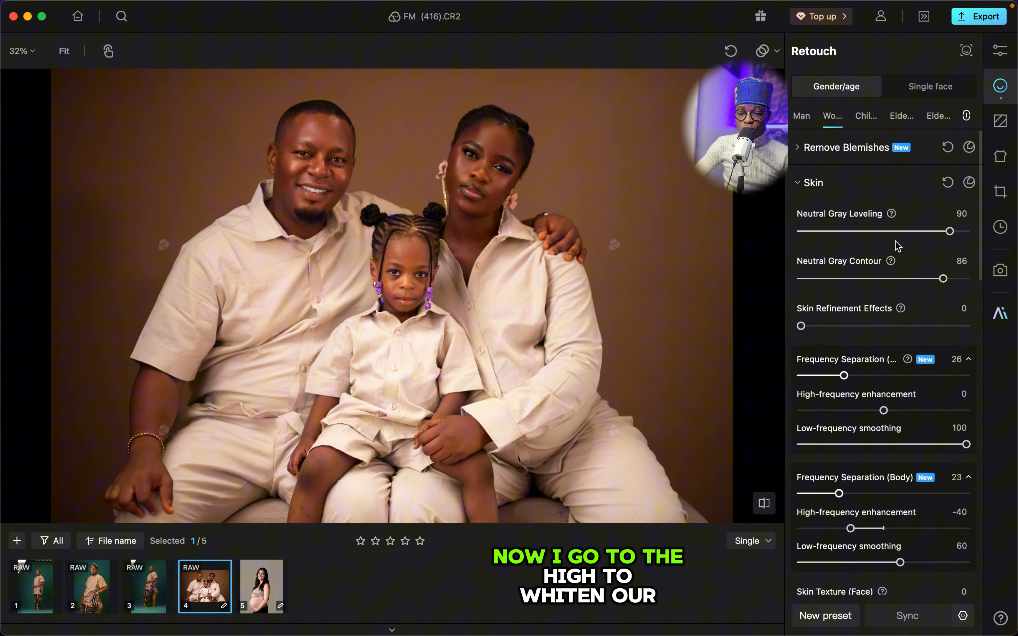
{"action": "left_click", "coordinate": [866, 197]}
{"action": "left_click", "coordinate": [850, 332]}
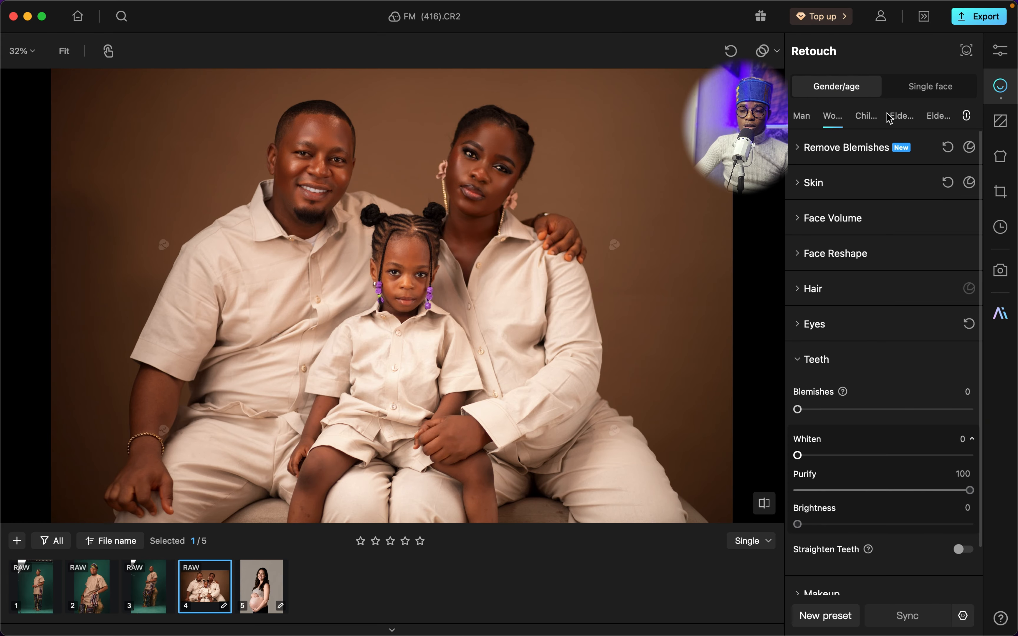
For the child, set Acne (Face) removal to 88, Acne (Body) to 74 and Blemishes (Babies) to 80.
{"action": "left_click", "coordinate": [866, 118]}
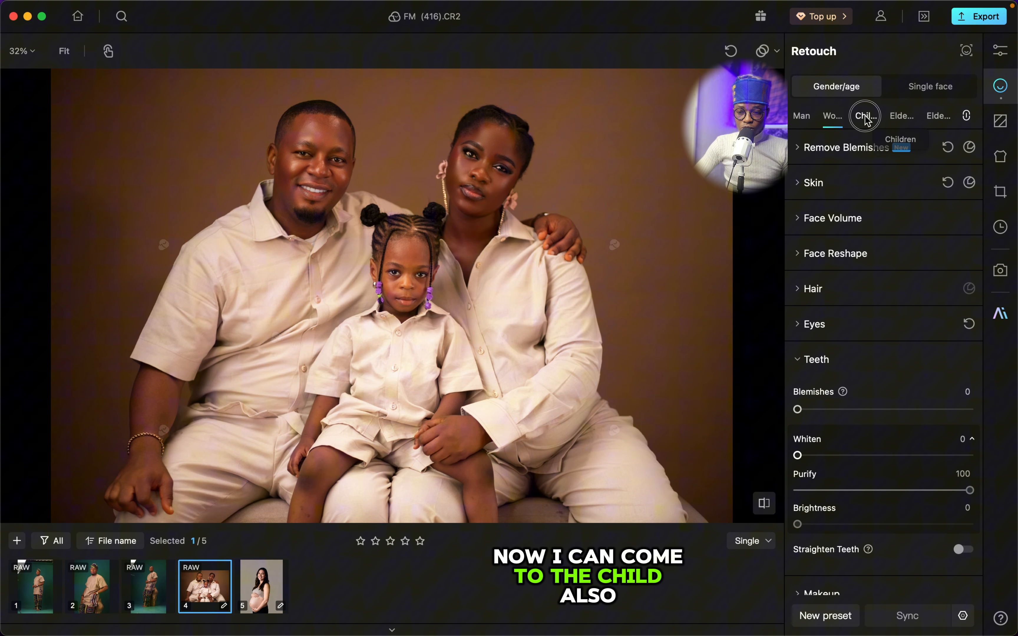
{"action": "left_click", "coordinate": [871, 149]}
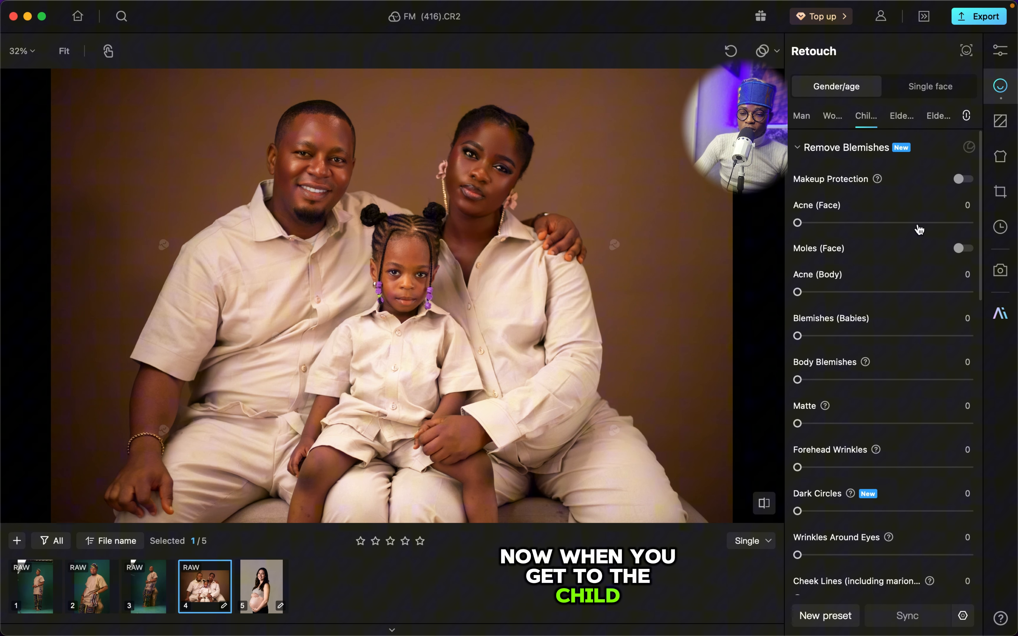
{"action": "left_click", "coordinate": [950, 224]}
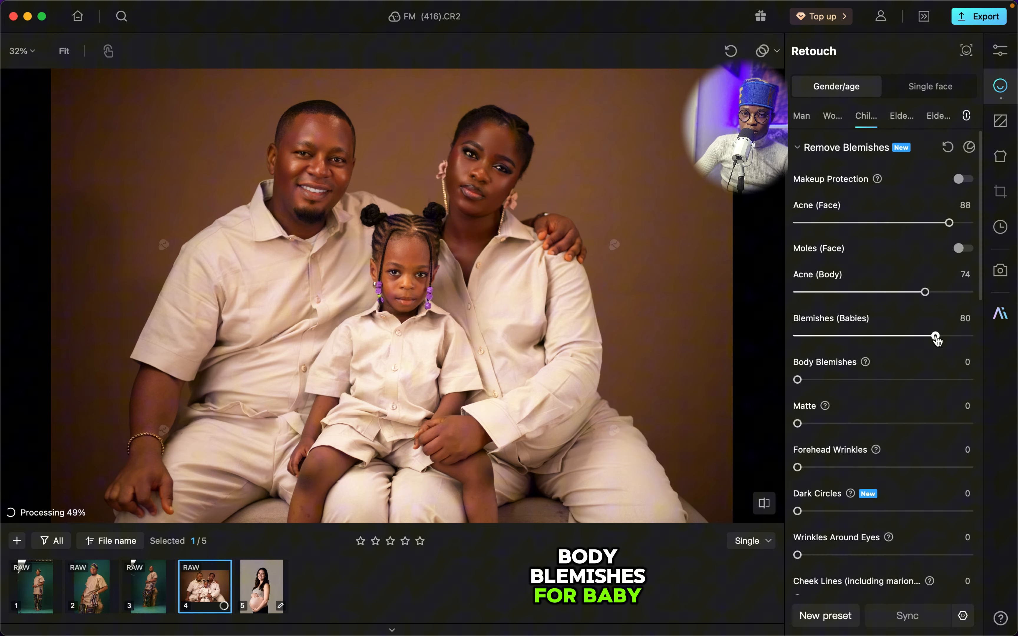
{"action": "scroll", "coordinate": [928, 400], "scroll_direction": "down", "scroll_amount": 3}
{"action": "scroll", "coordinate": [927, 400], "scroll_direction": "down", "scroll_amount": 2}
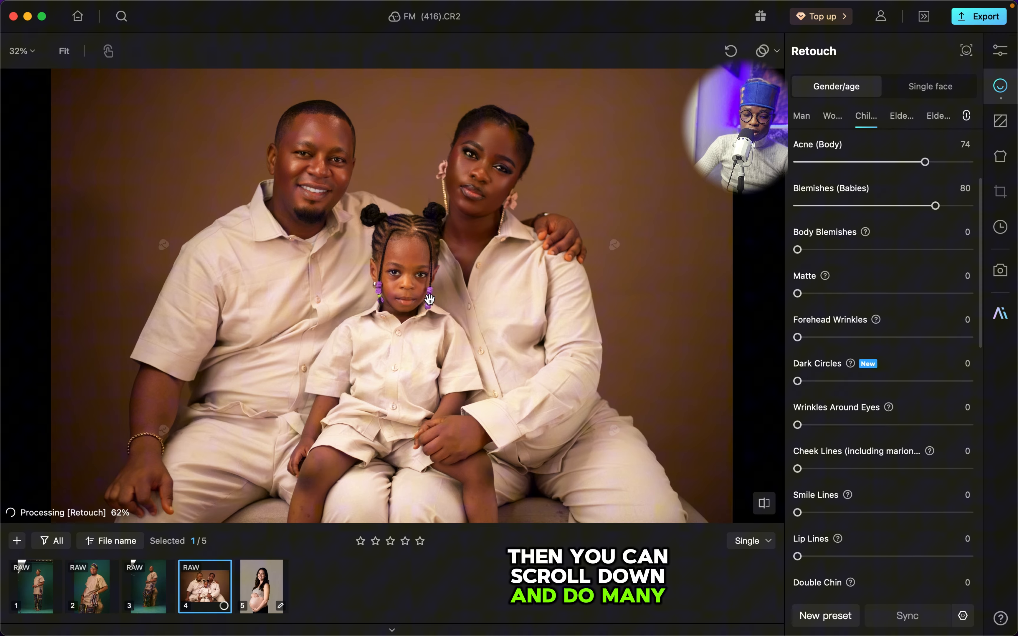
{"action": "scroll", "coordinate": [406, 292], "scroll_direction": "up", "scroll_amount": 5}
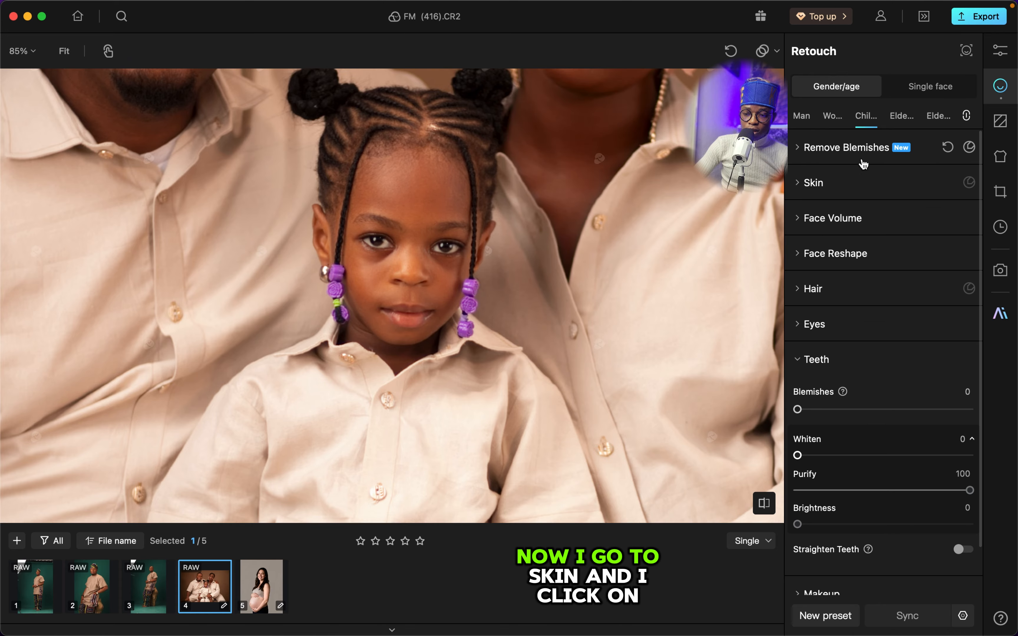
Set the child's Neutral Gray Leveling to 89 and Neutral Gray Contour to 91.
{"action": "left_click", "coordinate": [857, 187]}
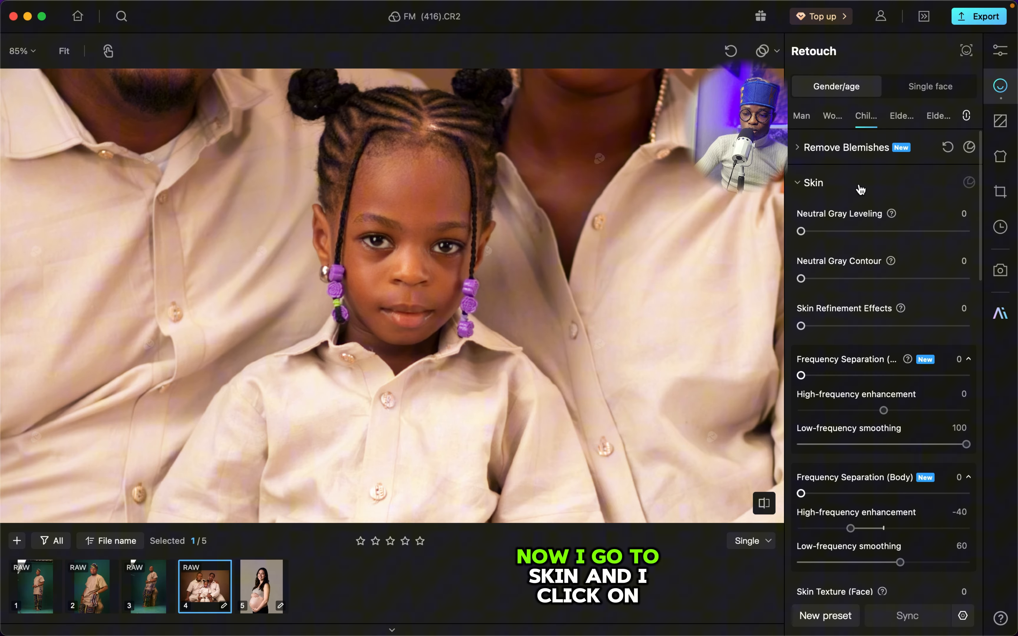
{"action": "left_click", "coordinate": [949, 232]}
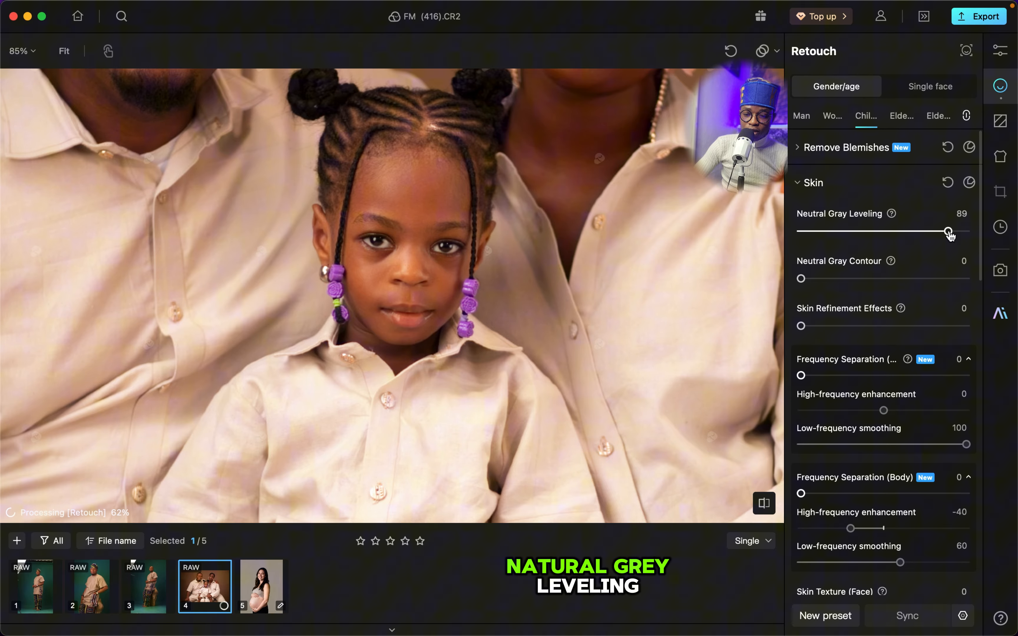
{"action": "left_click", "coordinate": [952, 278]}
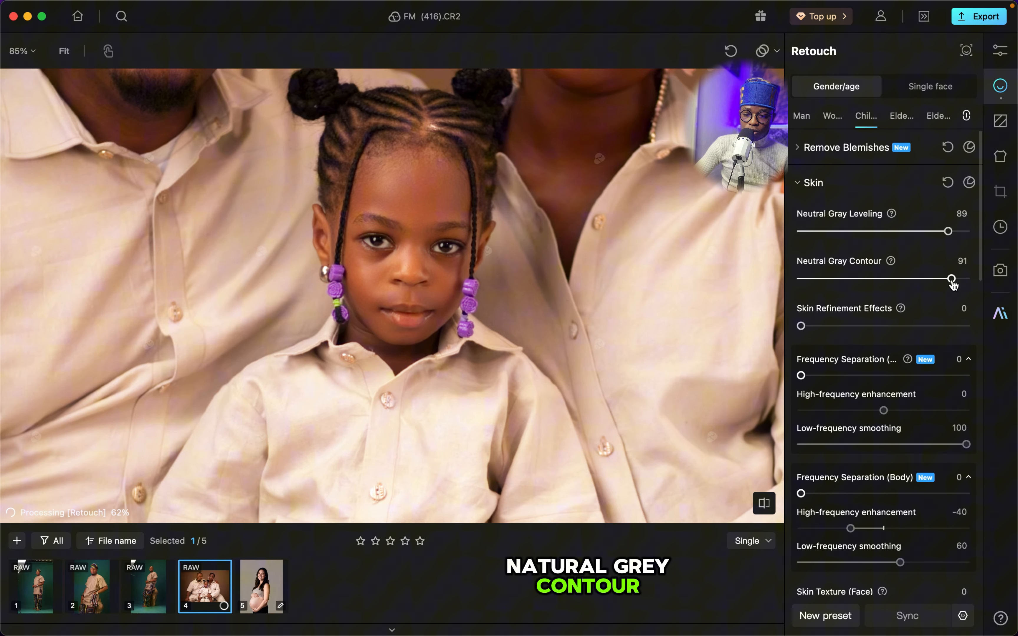
{"action": "scroll", "coordinate": [415, 309], "scroll_direction": "down", "scroll_amount": 3}
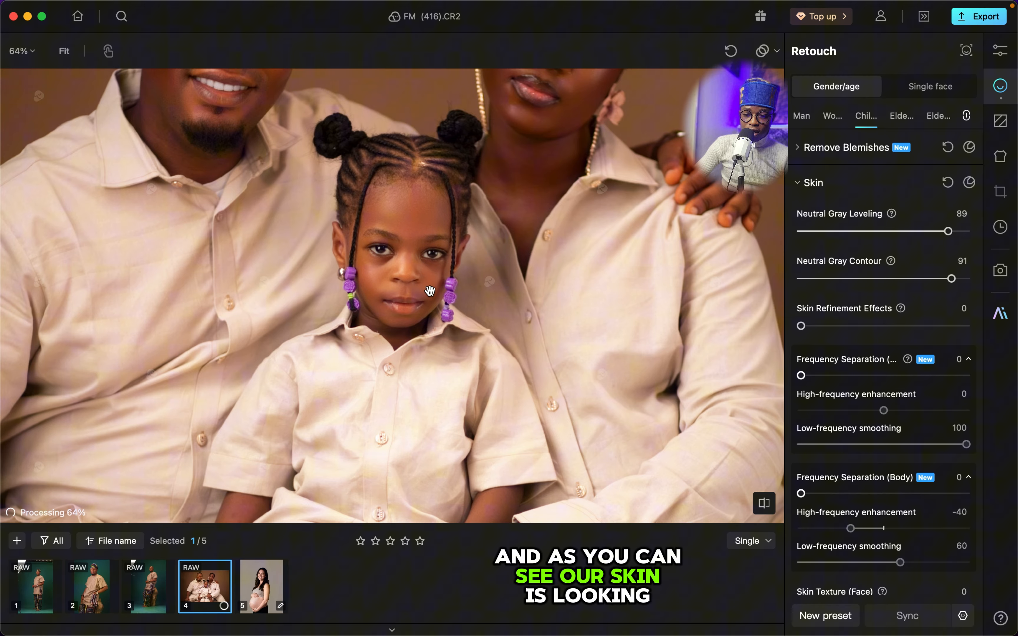
{"action": "left_click_drag", "start_coordinate": [419, 269], "coordinate": [415, 384]}
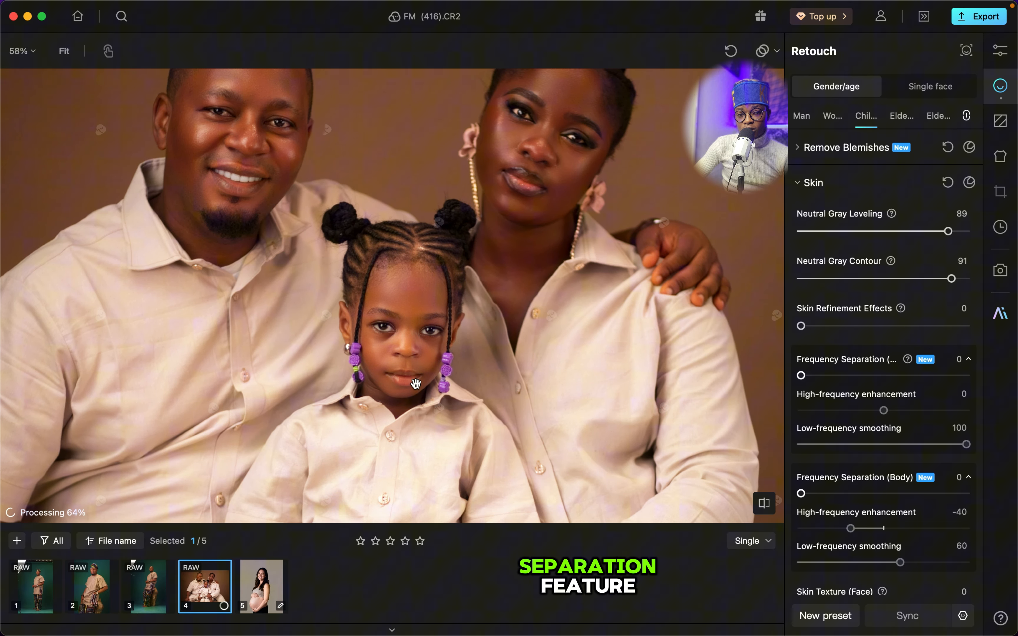
{"action": "scroll", "coordinate": [475, 377], "scroll_direction": "down", "scroll_amount": 3}
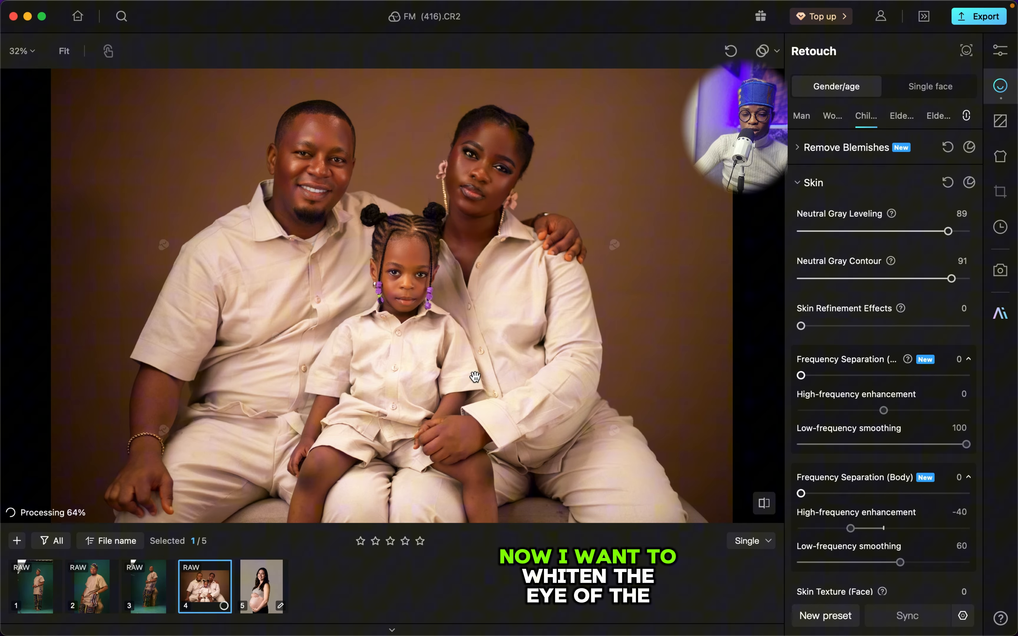
Brighten the child's left eye and raise the eye Redness correction.
{"action": "left_click", "coordinate": [849, 189]}
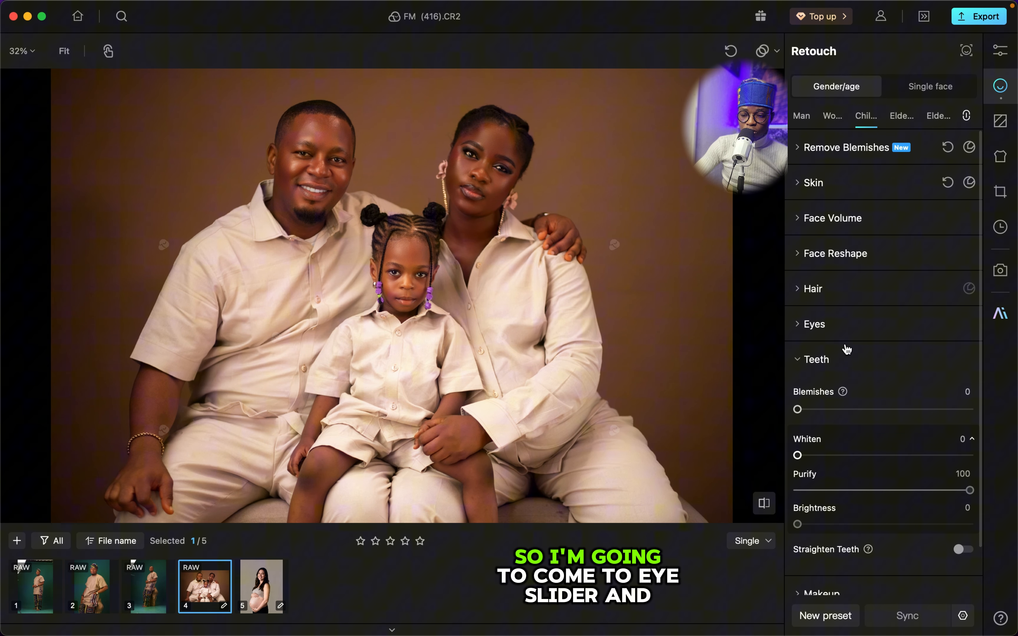
{"action": "left_click", "coordinate": [847, 360]}
{"action": "left_click", "coordinate": [857, 337]}
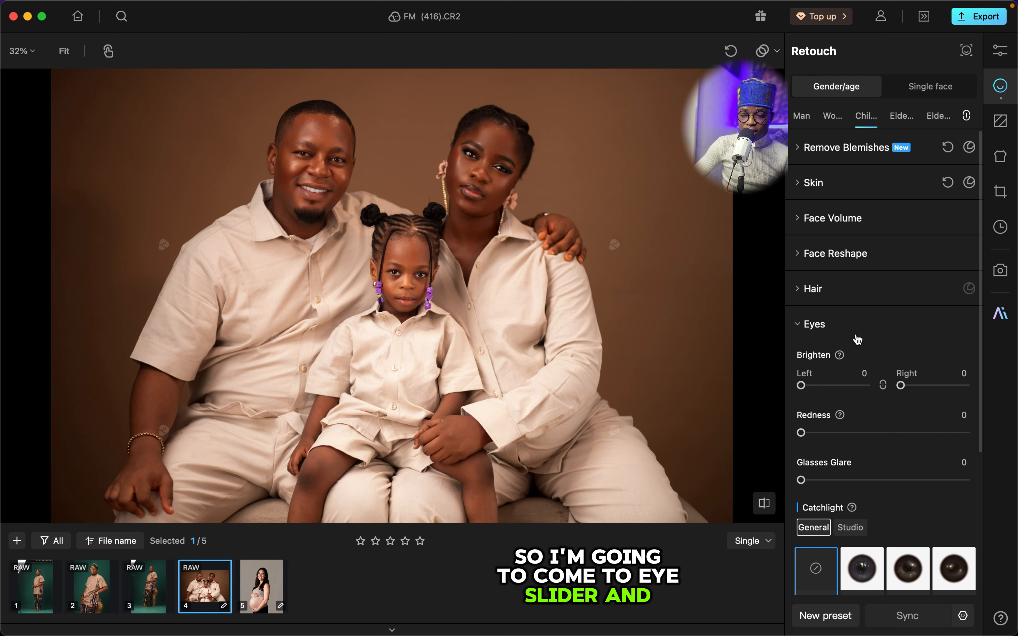
{"action": "left_click", "coordinate": [829, 385]}
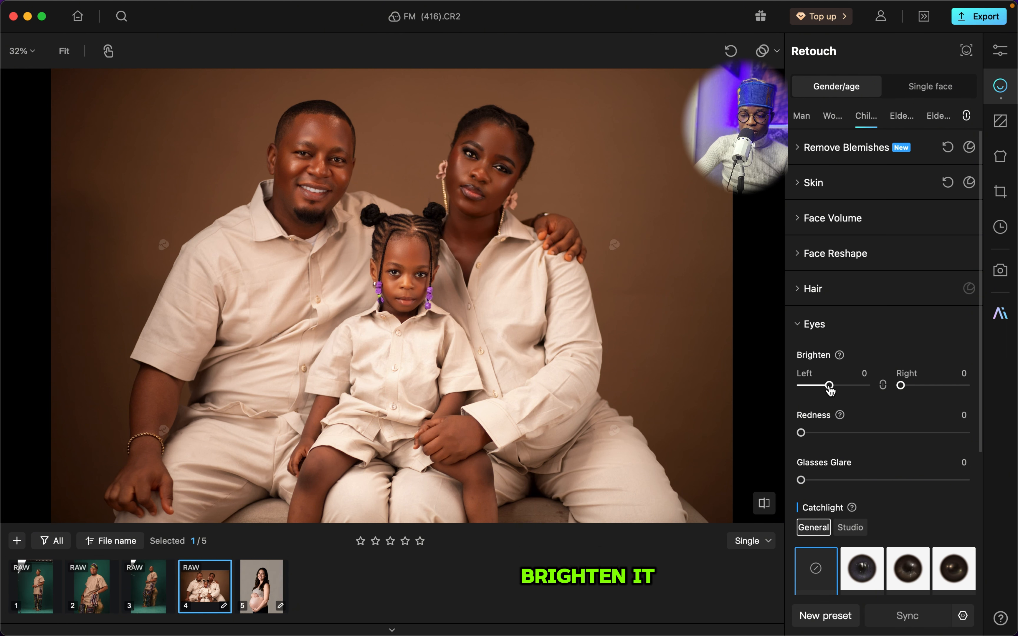
{"action": "left_click", "coordinate": [960, 434]}
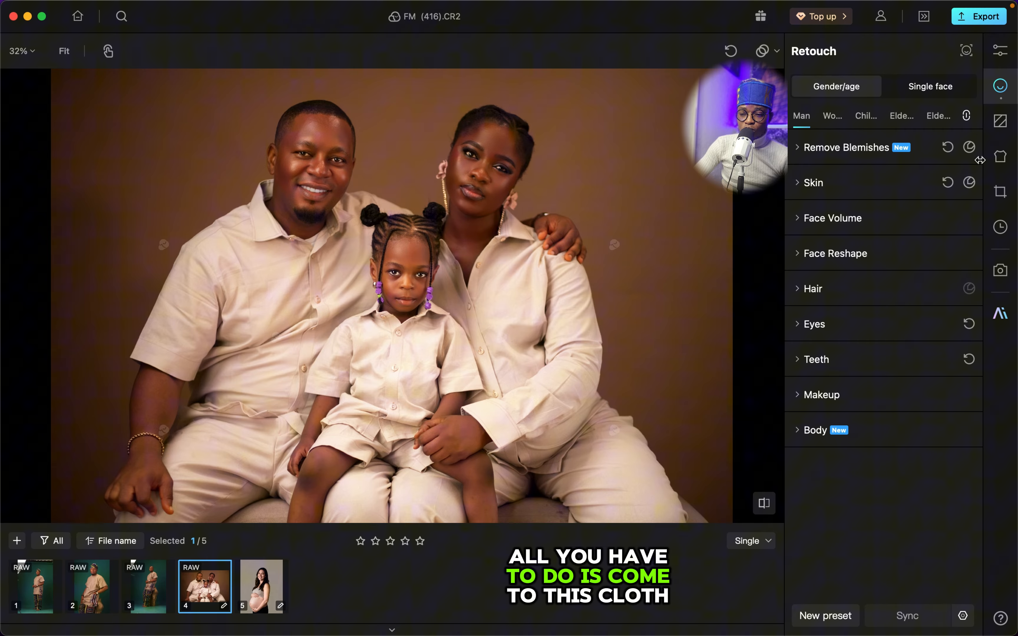
Set Wrinkle Removal to 66 for the family's clothing.
{"action": "left_click", "coordinate": [1003, 160]}
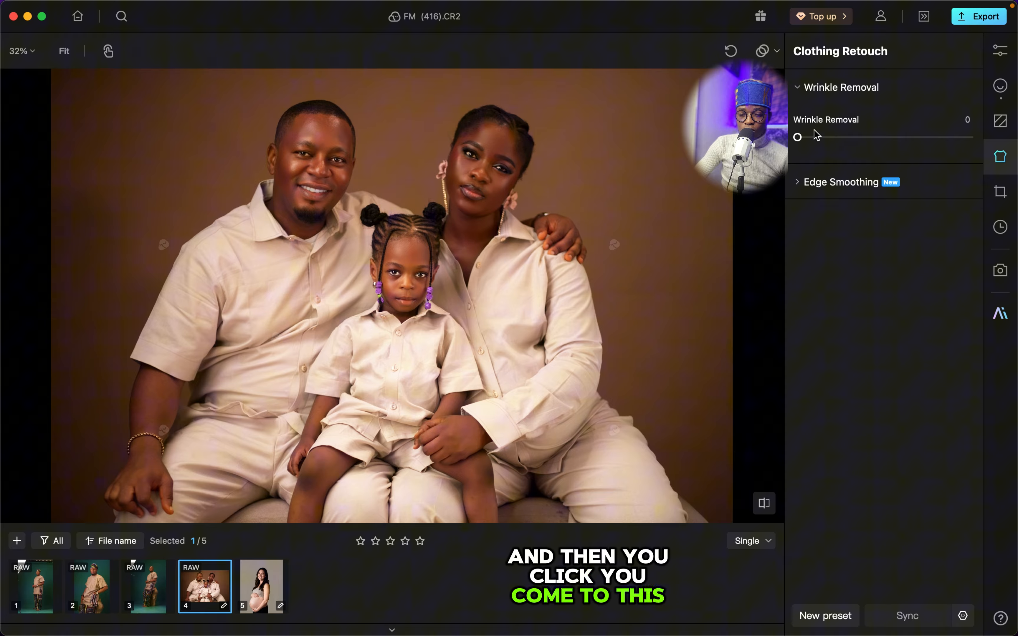
{"action": "left_click", "coordinate": [962, 138]}
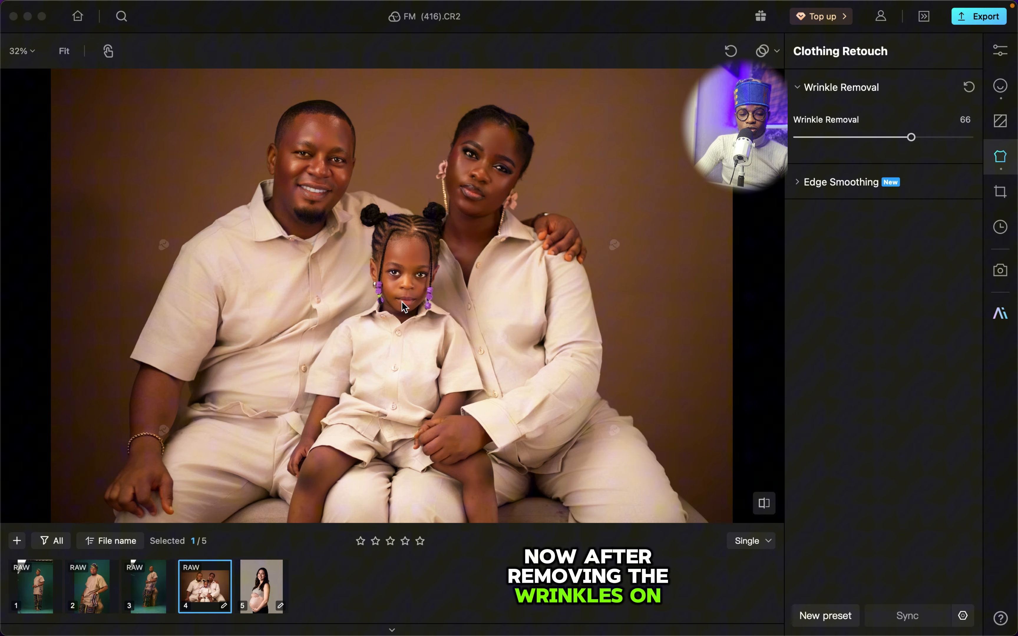
Set Edge Smoothing to 95 for the family's clothing and compare the photo before and after.
{"action": "left_click", "coordinate": [427, 195]}
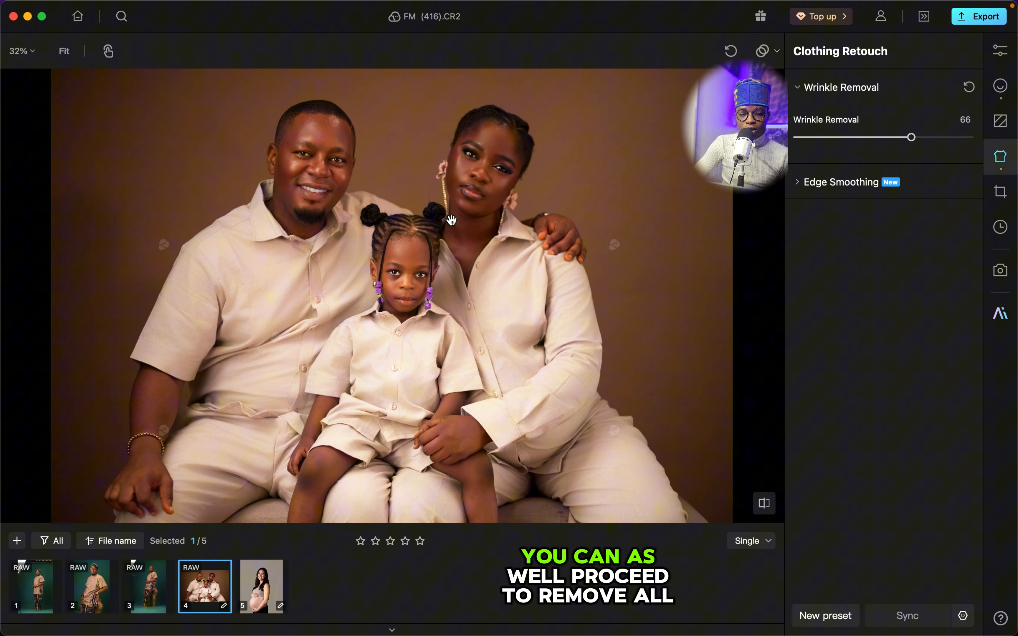
{"action": "scroll", "coordinate": [622, 412], "scroll_direction": "up", "scroll_amount": 10}
{"action": "left_click_drag", "start_coordinate": [620, 409], "coordinate": [528, 307]}
{"action": "scroll", "coordinate": [528, 307], "scroll_direction": "down", "scroll_amount": 2}
{"action": "scroll", "coordinate": [528, 307], "scroll_direction": "down", "scroll_amount": 2}
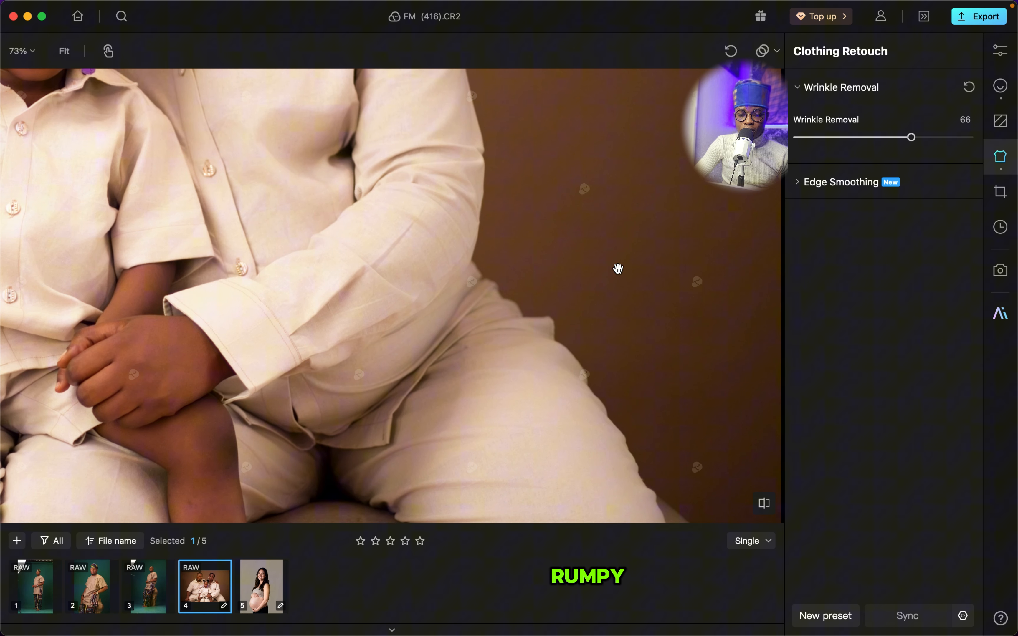
{"action": "left_click", "coordinate": [917, 186]}
{"action": "left_click_drag", "start_coordinate": [931, 232], "coordinate": [962, 235]}
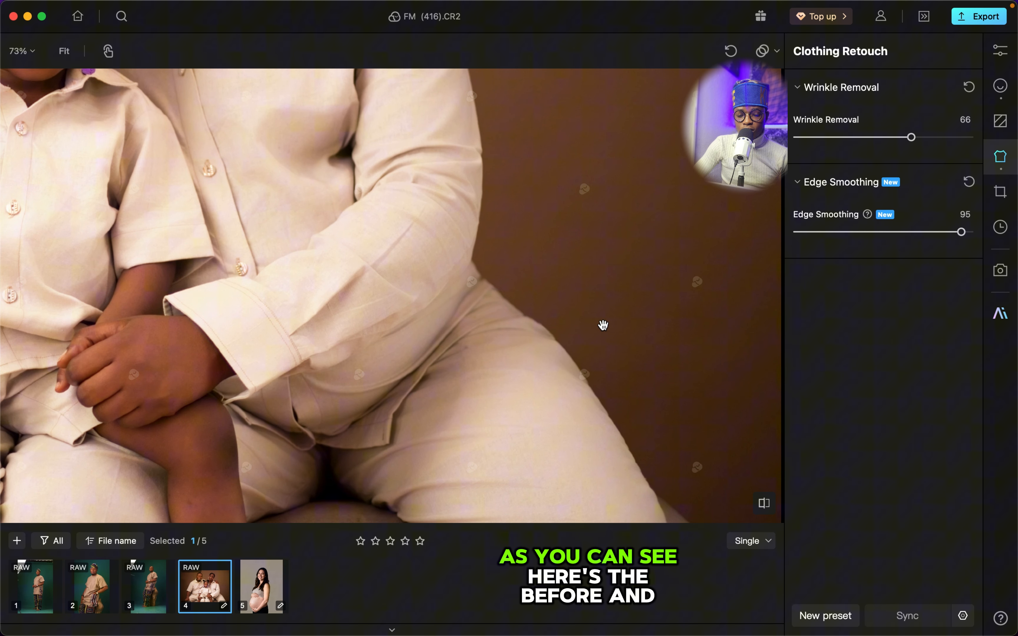
{"action": "key", "text": "backslash"}
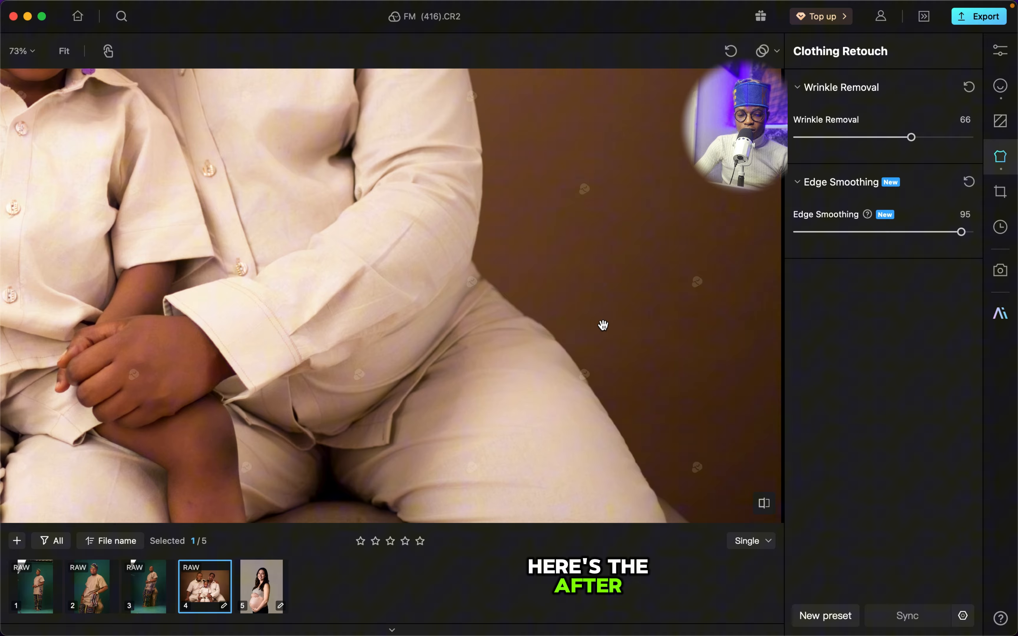
{"action": "key", "text": "backslash"}
{"action": "scroll", "coordinate": [602, 325], "scroll_direction": "down", "scroll_amount": 10}
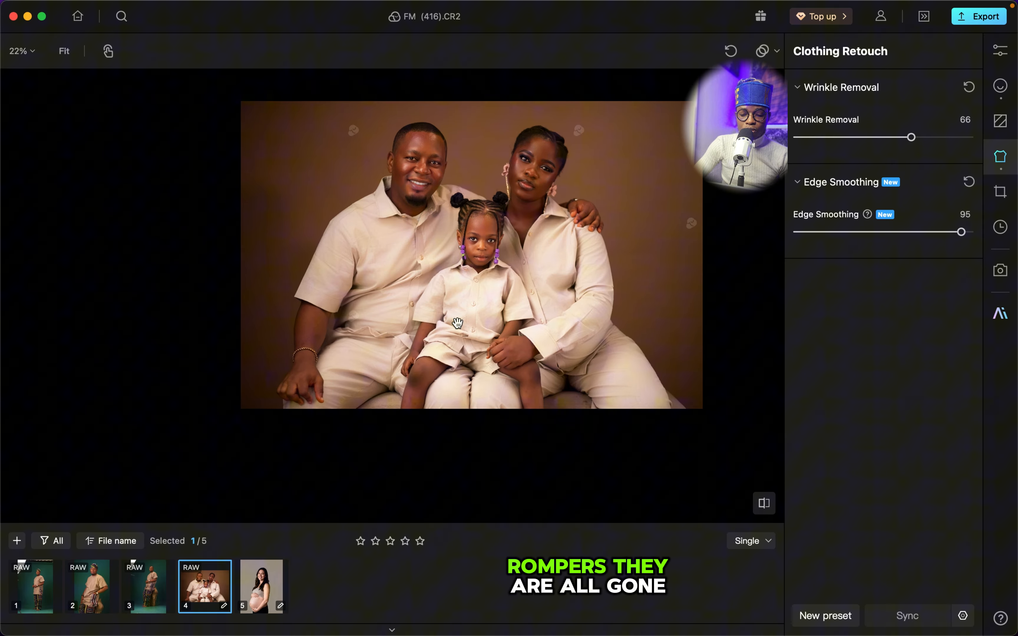
{"action": "double_click", "coordinate": [457, 323]}
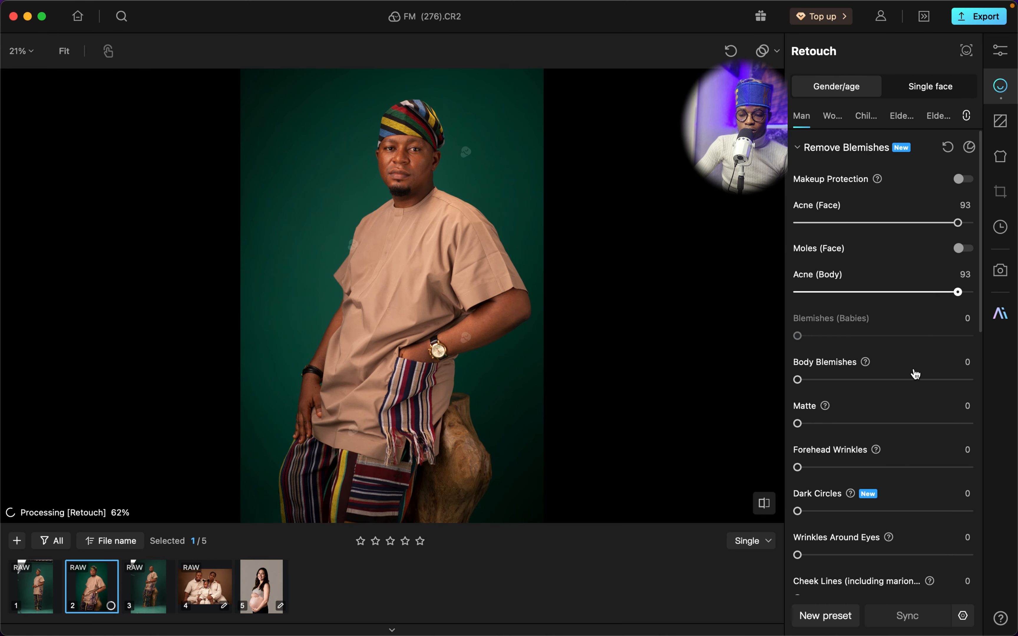
Set clothing Wrinkle Removal and Edge Smoothing to 95 on FM (276).CR2, and inspect the man's face and shirt up close.
{"action": "scroll", "coordinate": [956, 473], "scroll_direction": "down", "scroll_amount": 4}
{"action": "scroll", "coordinate": [956, 472], "scroll_direction": "down", "scroll_amount": 10}
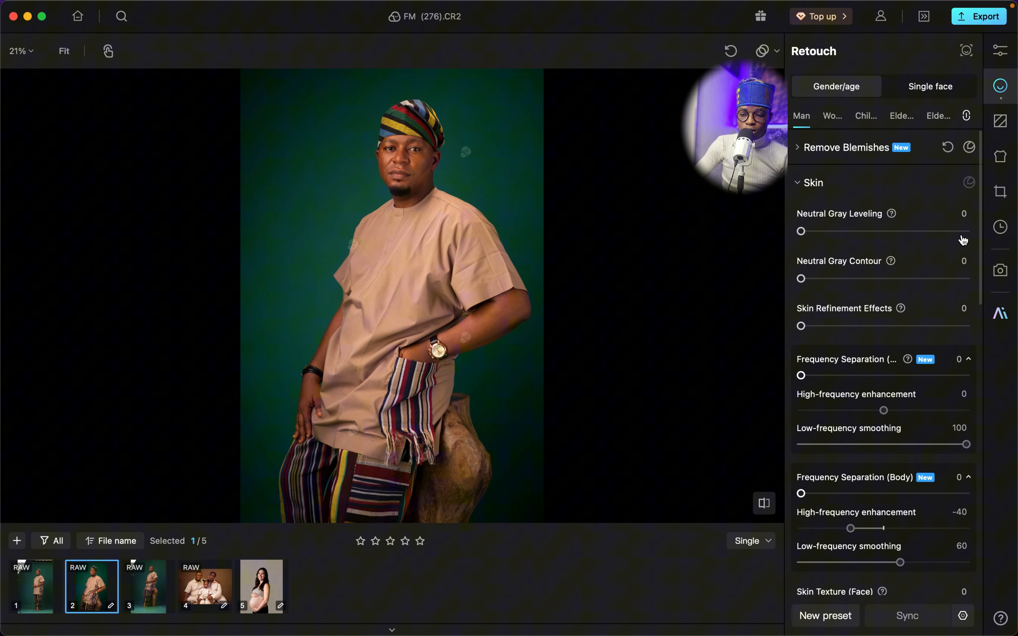
{"action": "scroll", "coordinate": [898, 488], "scroll_direction": "down", "scroll_amount": 2}
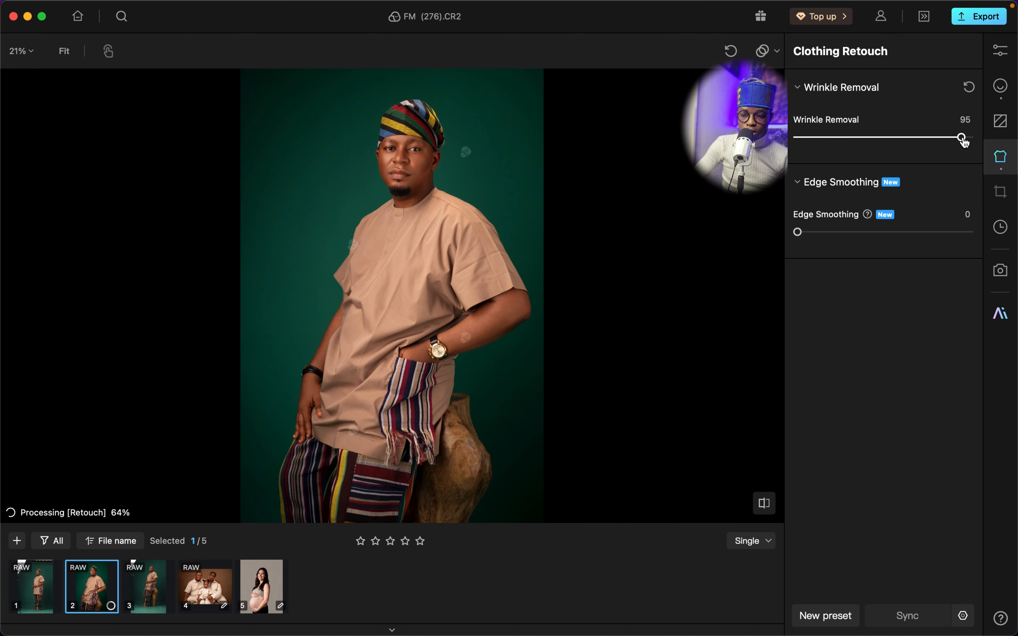
{"action": "left_click", "coordinate": [962, 232]}
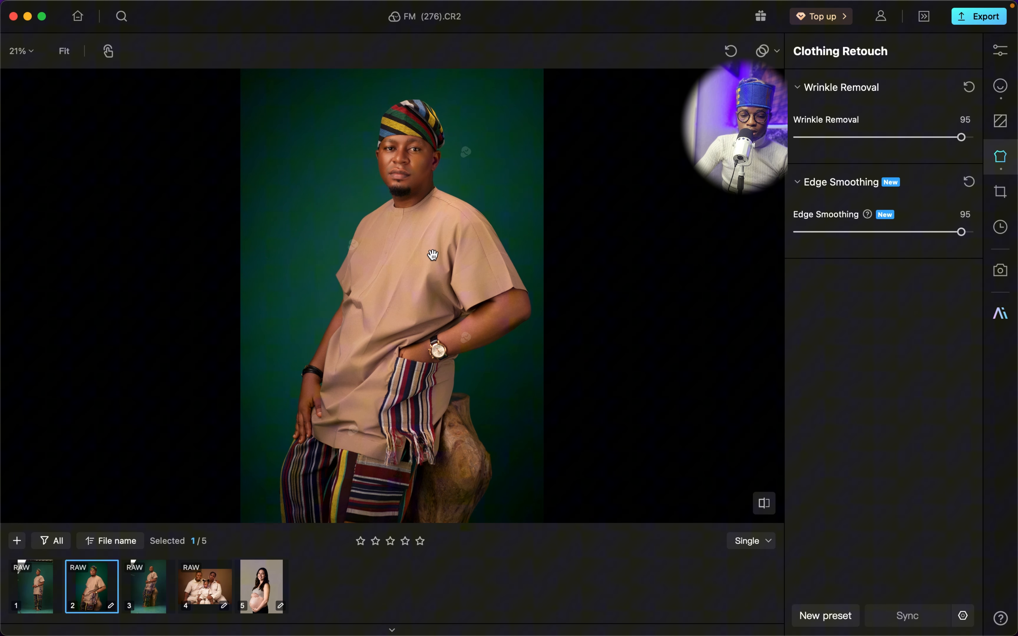
{"action": "scroll", "coordinate": [421, 223], "scroll_direction": "up", "scroll_amount": 5}
{"action": "left_click_drag", "start_coordinate": [415, 211], "coordinate": [418, 397]}
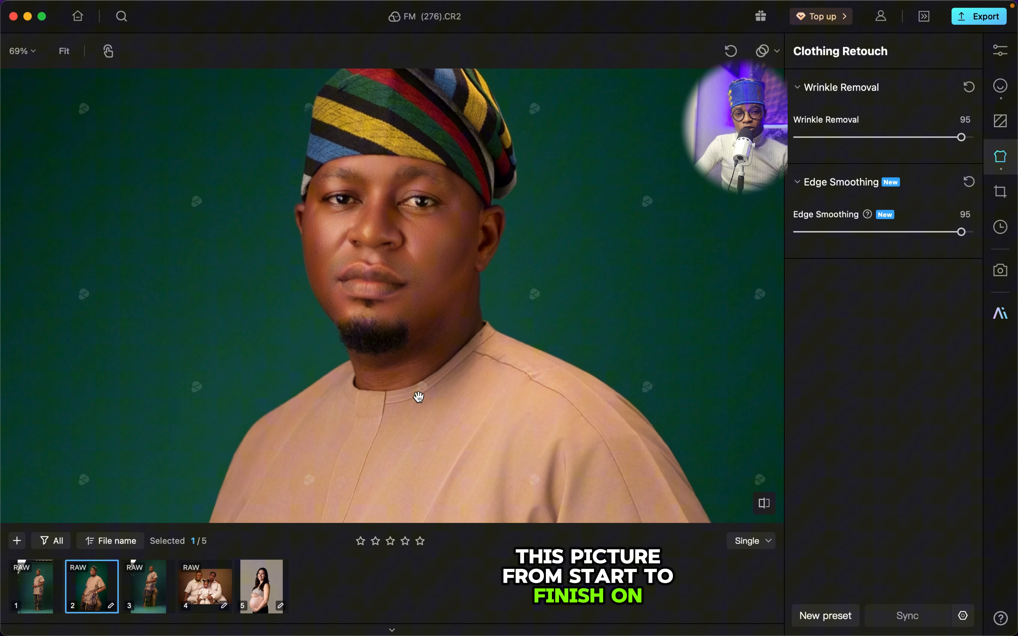
{"action": "scroll", "coordinate": [419, 397], "scroll_direction": "down", "scroll_amount": 5}
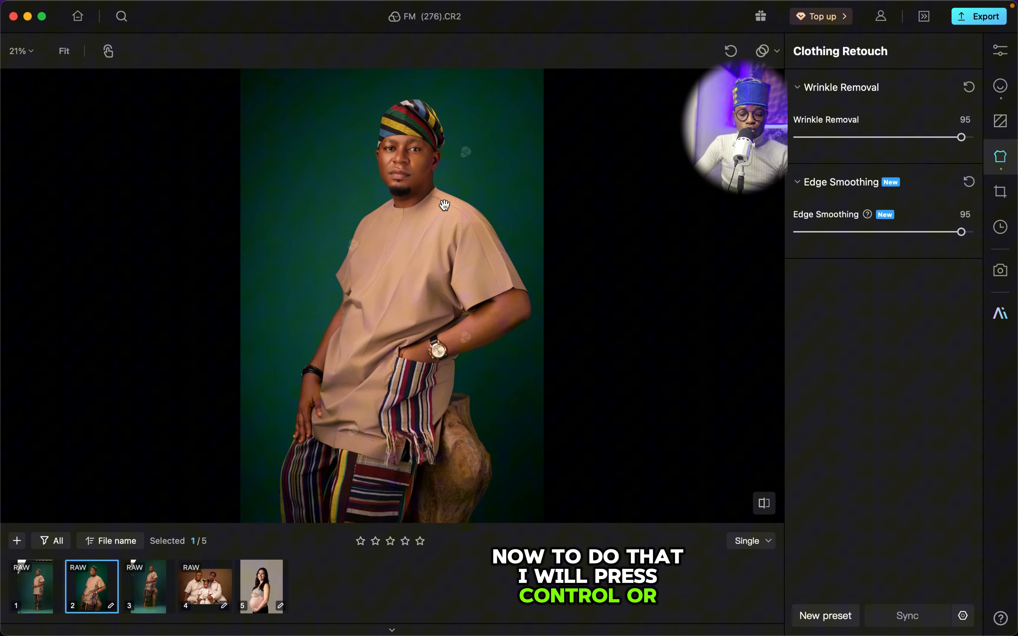
Copy all adjustment categories from FM (276).CR2 and paste them onto FM (279).CR2.
{"action": "key", "text": "super+c"}
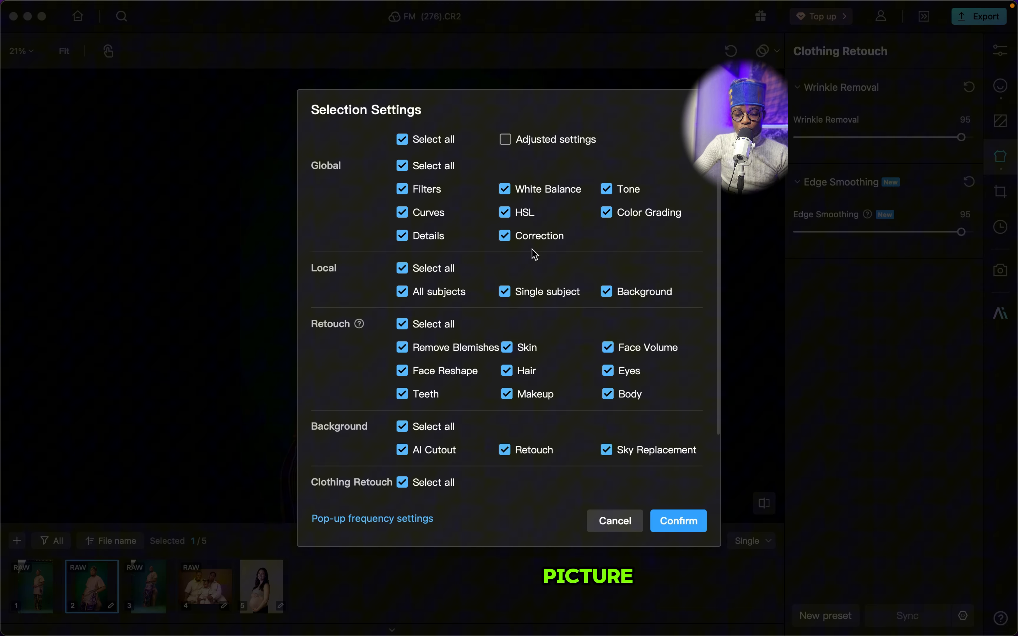
{"action": "scroll", "coordinate": [599, 387], "scroll_direction": "down", "scroll_amount": 3}
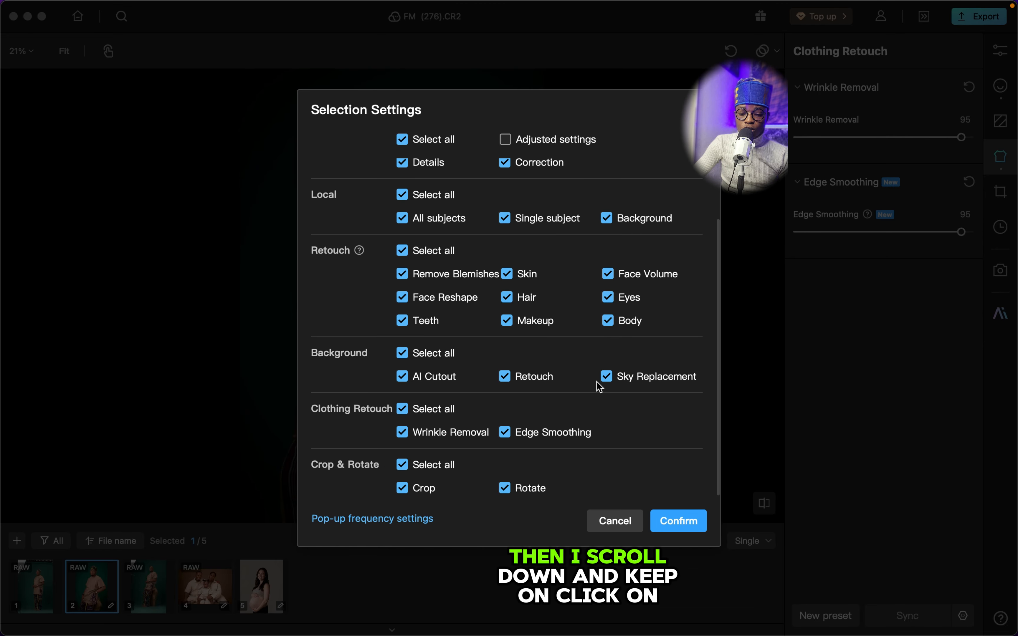
{"action": "left_click", "coordinate": [680, 522]}
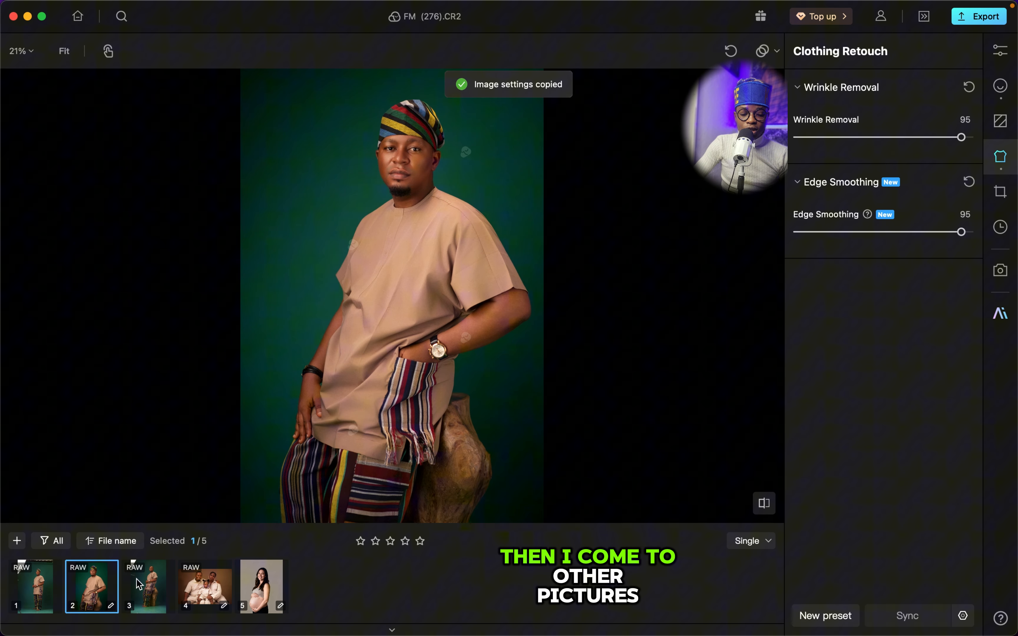
{"action": "left_click", "coordinate": [150, 588]}
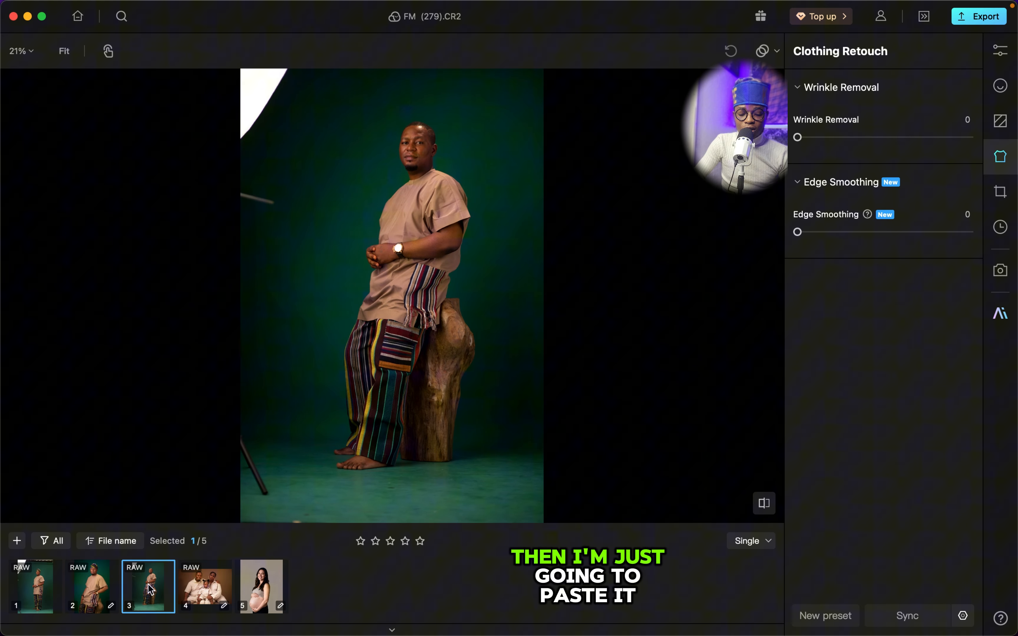
{"action": "key", "text": "super+v"}
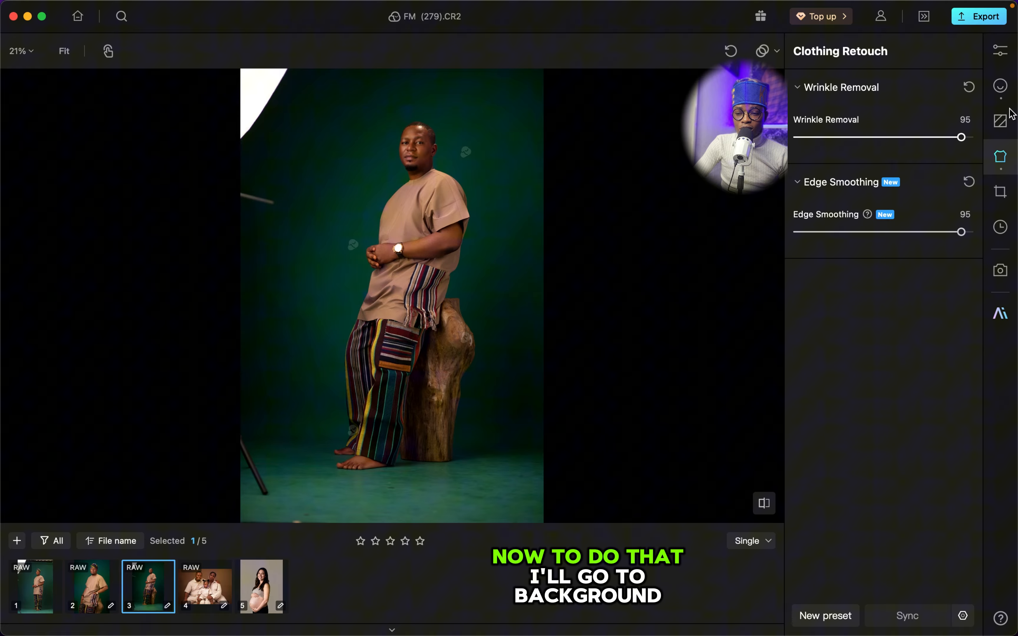
Set Clean Background to 94 and enable Remove Imperfections for FM (279).CR2, comparing before and after.
{"action": "left_click", "coordinate": [1002, 124]}
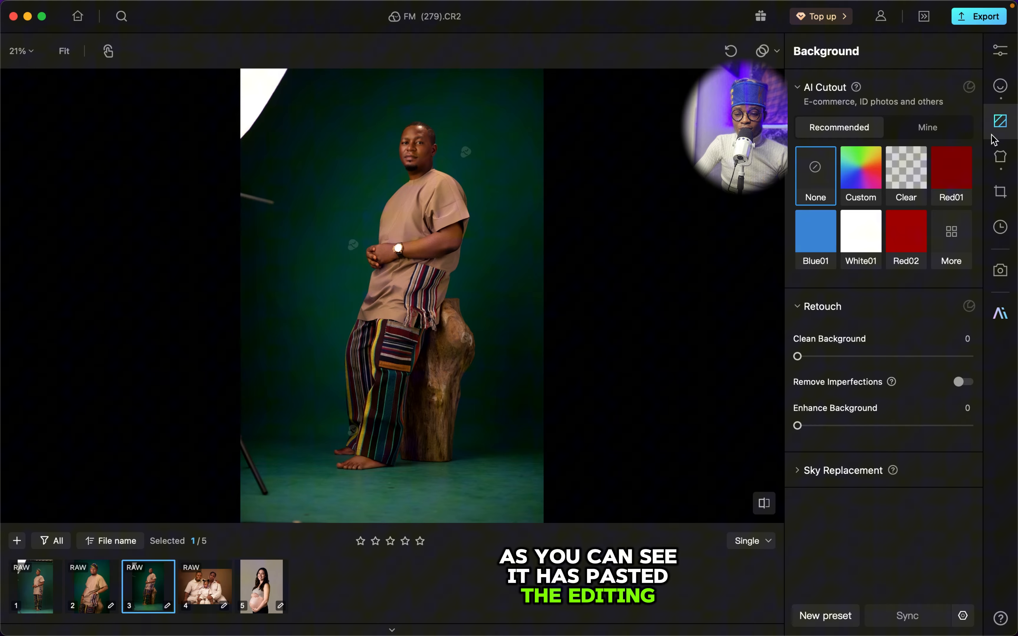
{"action": "left_click", "coordinate": [963, 356]}
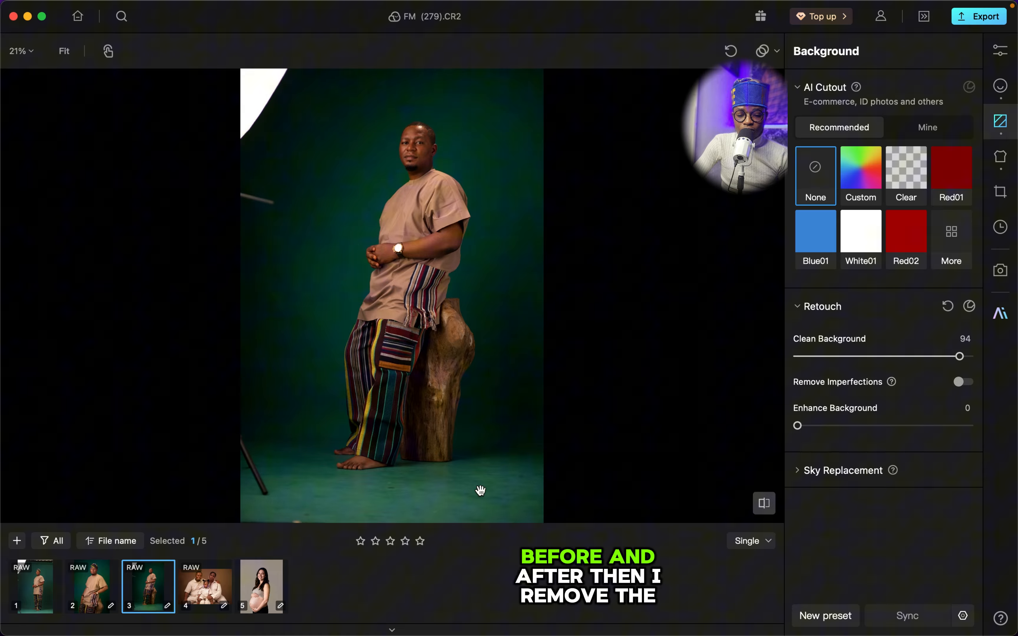
{"action": "key", "text": "backslash"}
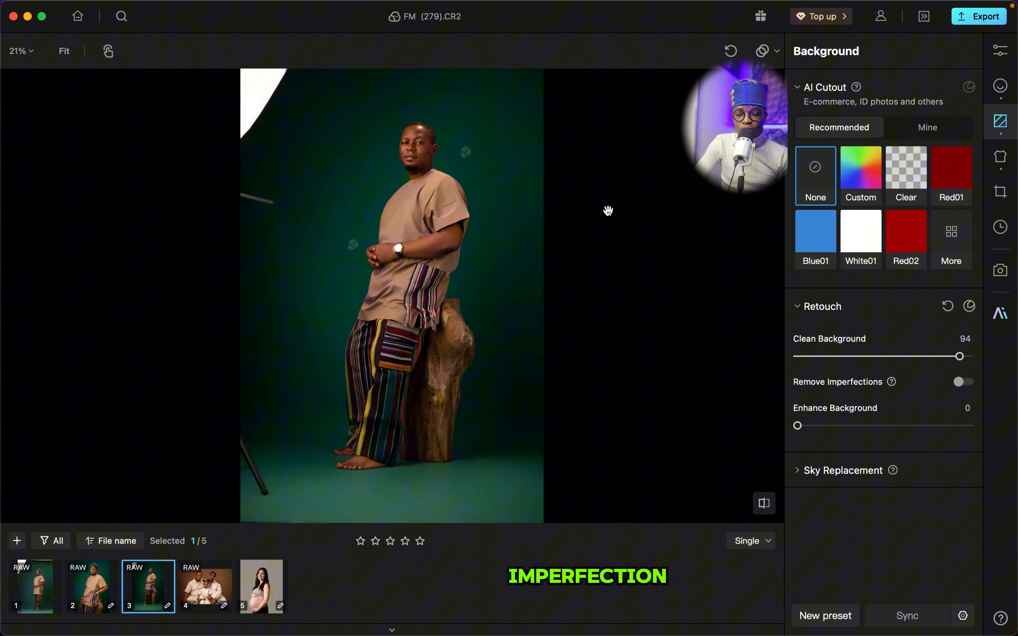
{"action": "left_click", "coordinate": [965, 384]}
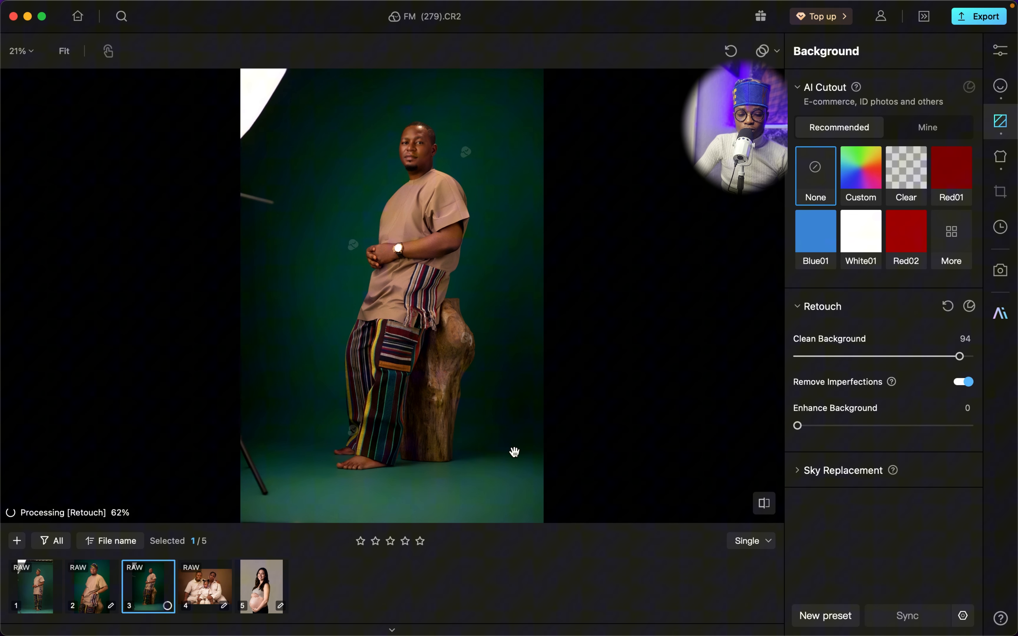
{"action": "key", "text": "backslash"}
{"action": "key", "text": "backslash"}
{"action": "key", "text": "backslash"}
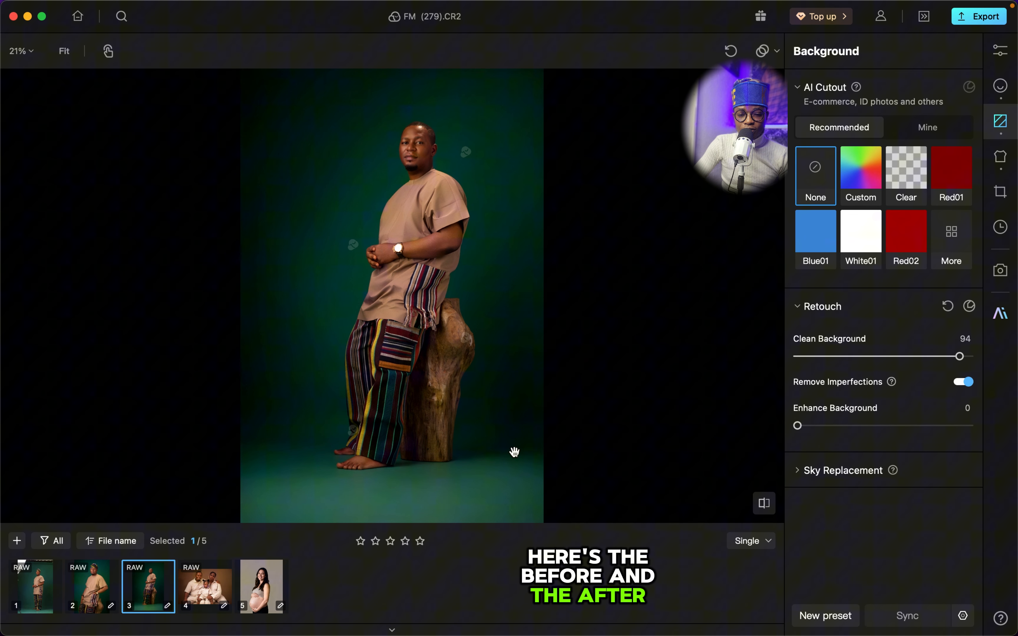
{"action": "key", "text": "backslash"}
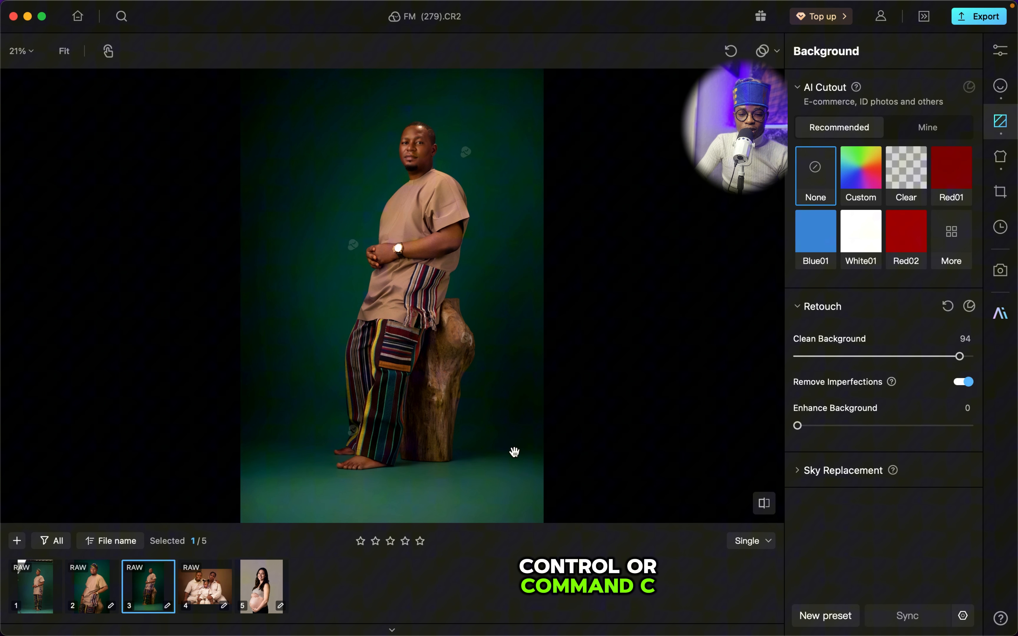
Copy all settings from FM (279).CR2, paste them onto FM (267).CR2 and compare before and after.
{"action": "key", "text": "super+c"}
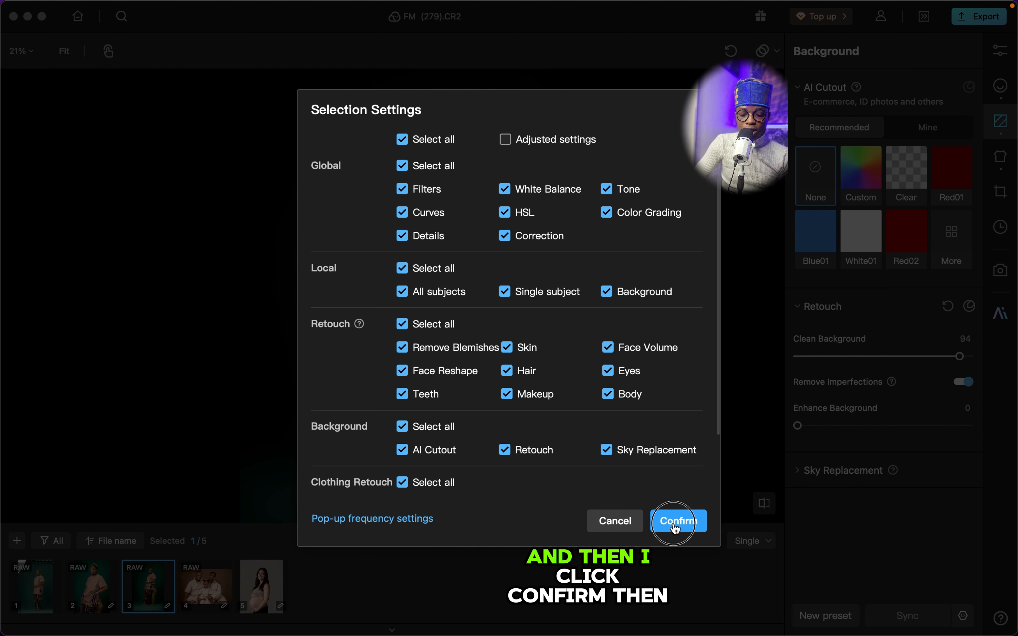
{"action": "left_click", "coordinate": [675, 524]}
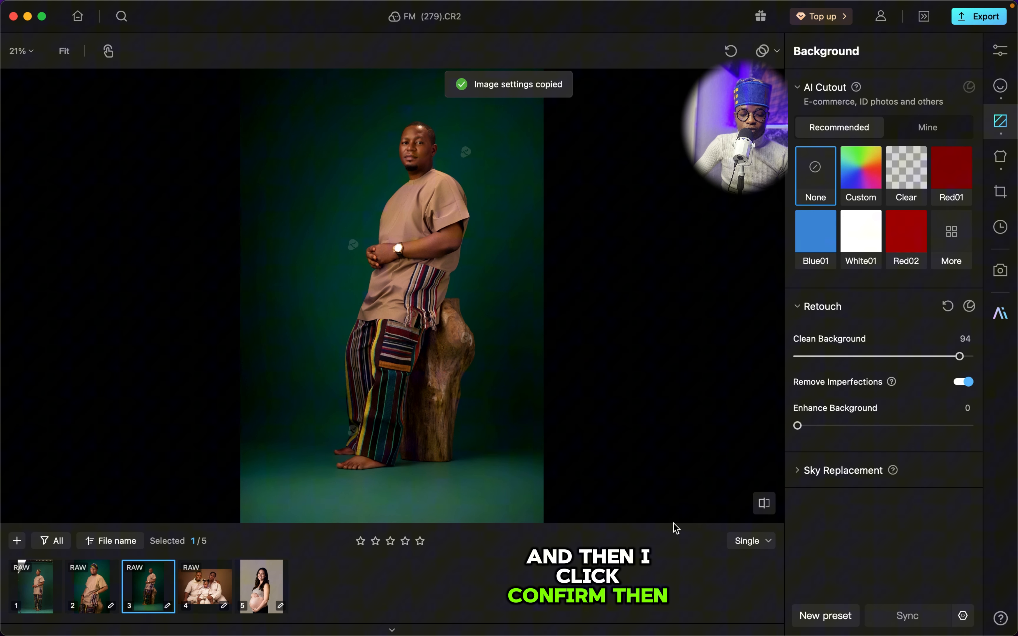
{"action": "left_click", "coordinate": [44, 586]}
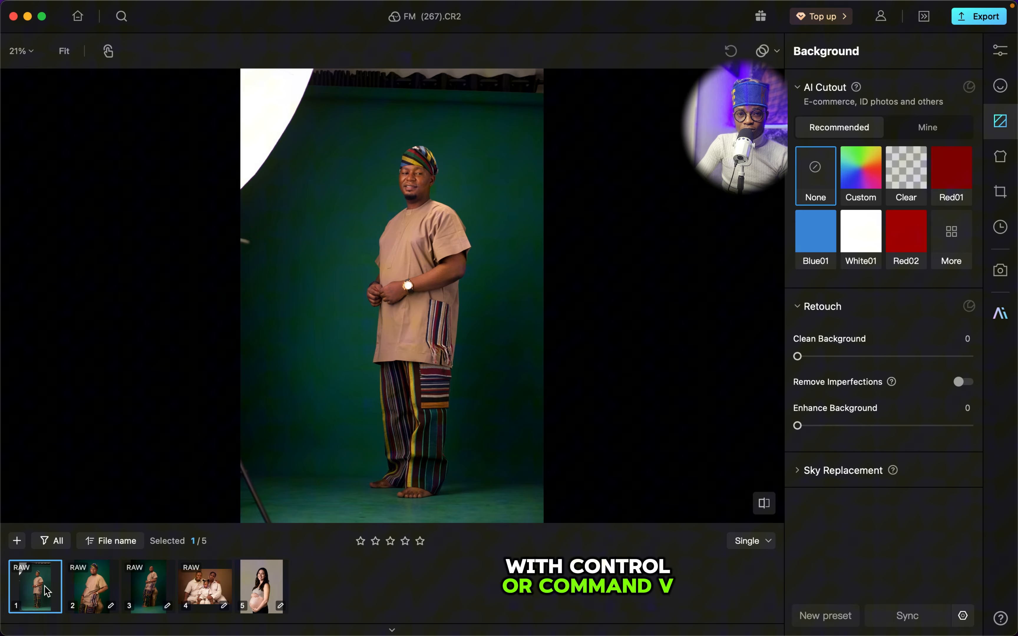
{"action": "key", "text": "super+v"}
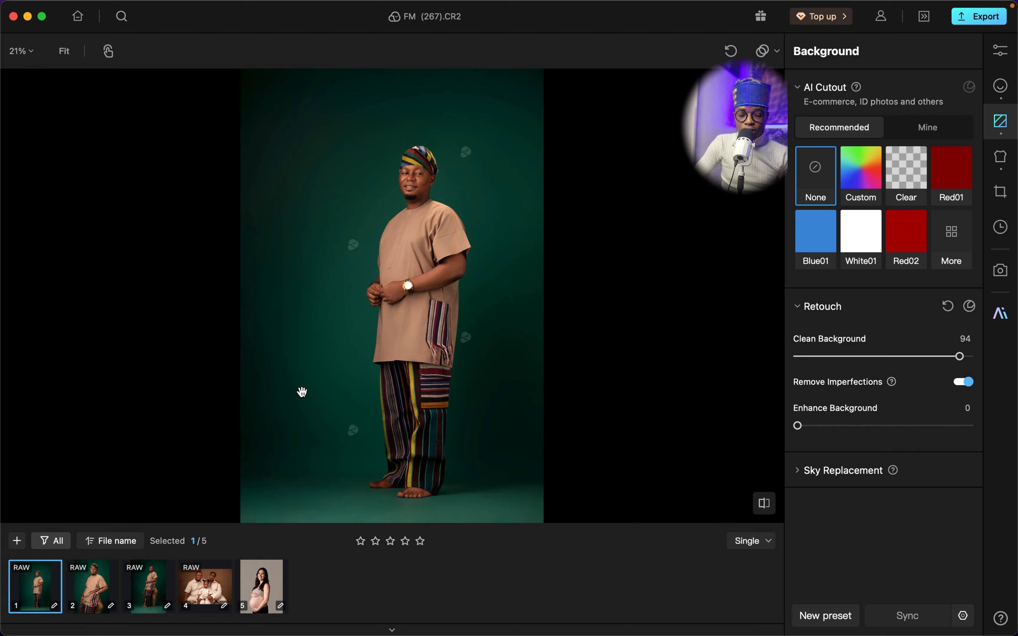
{"action": "left_click", "coordinate": [346, 392]}
{"action": "left_click", "coordinate": [345, 392]}
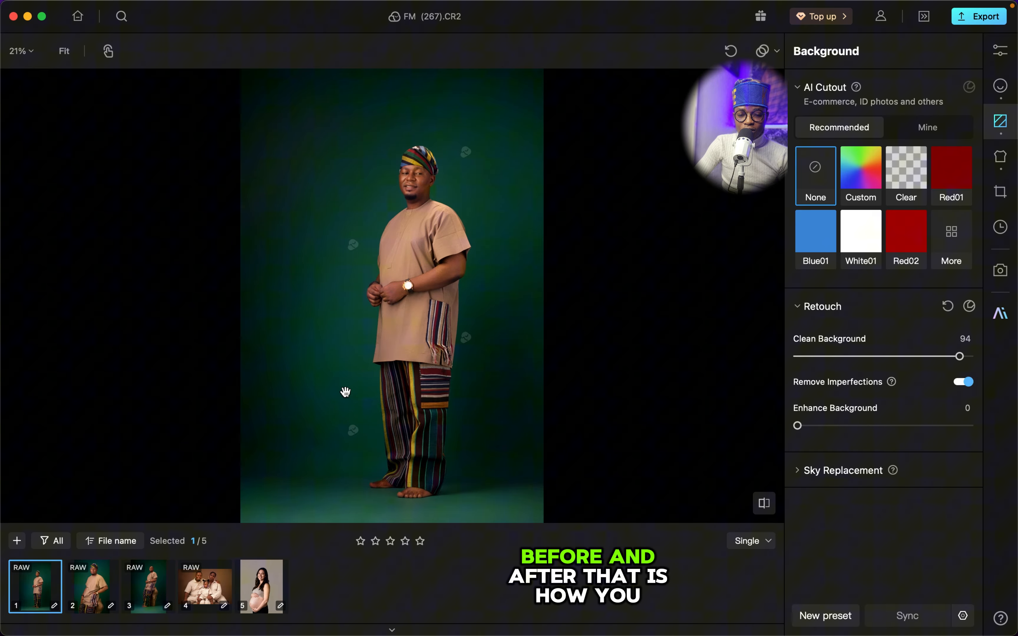